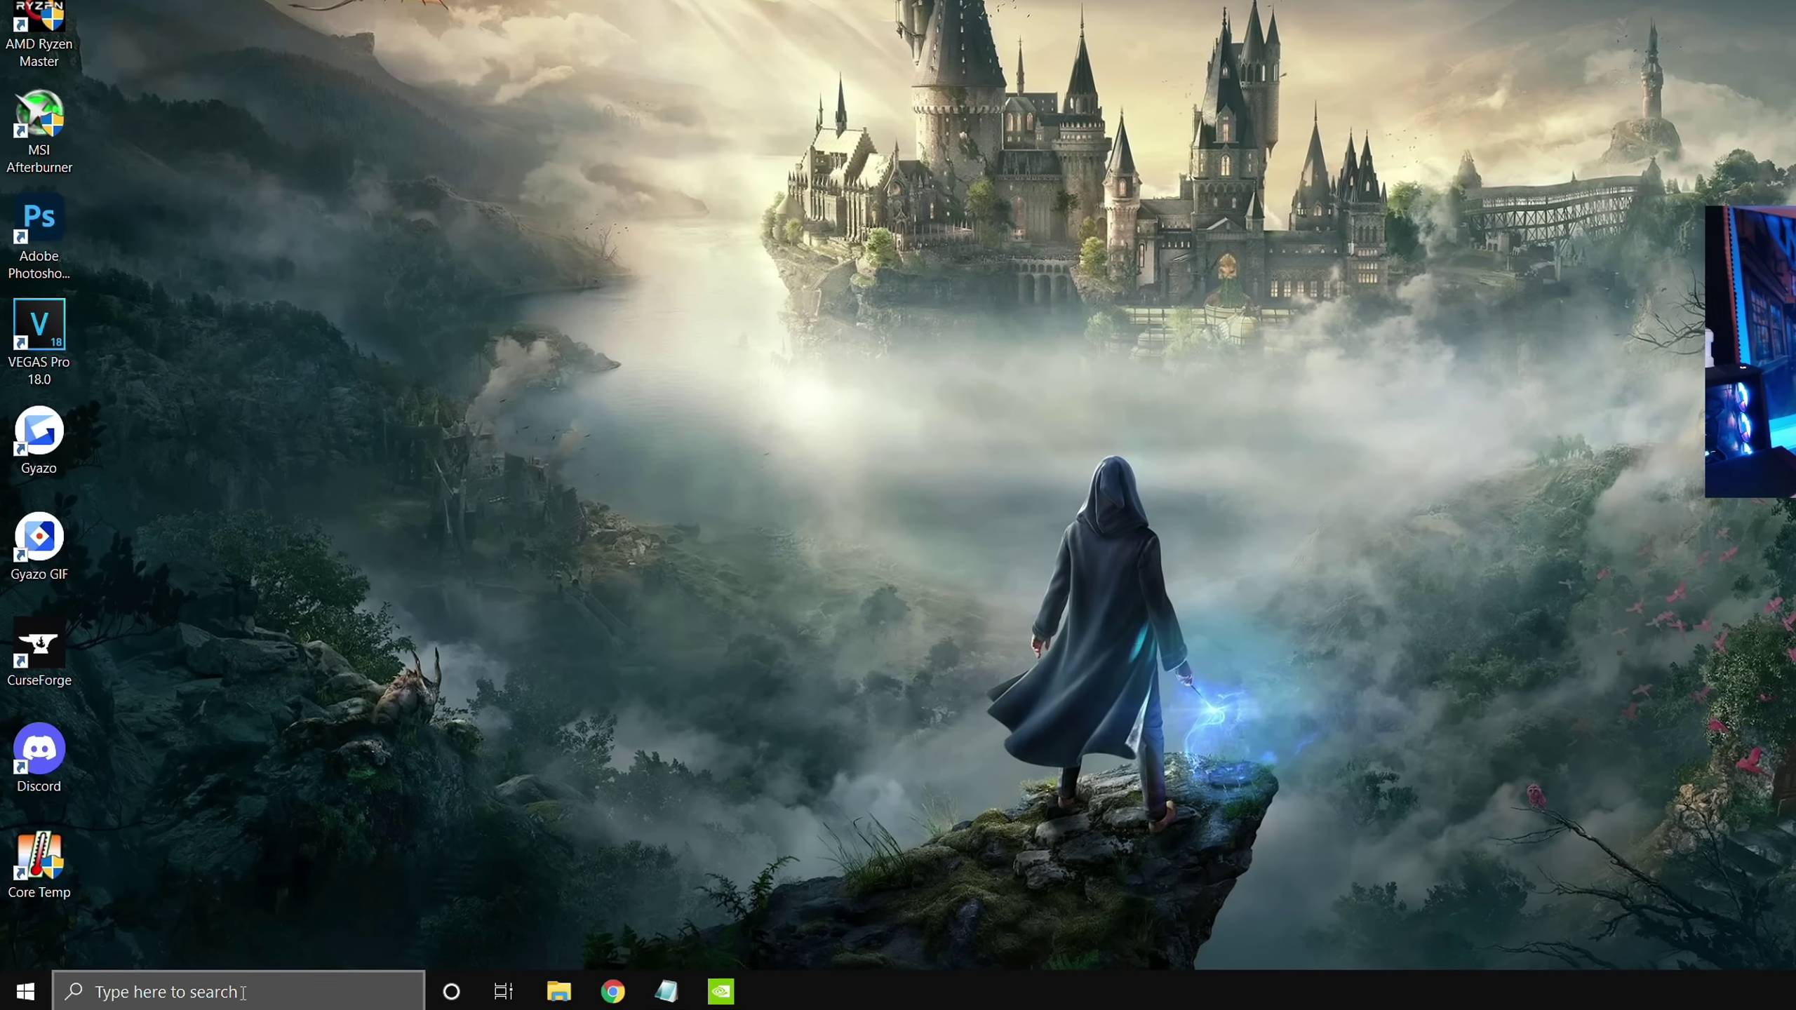
Open the Windows Background apps settings by searching 'back'
{"action": "left_click", "coordinate": [198, 996]}
{"action": "type", "text": "back"}
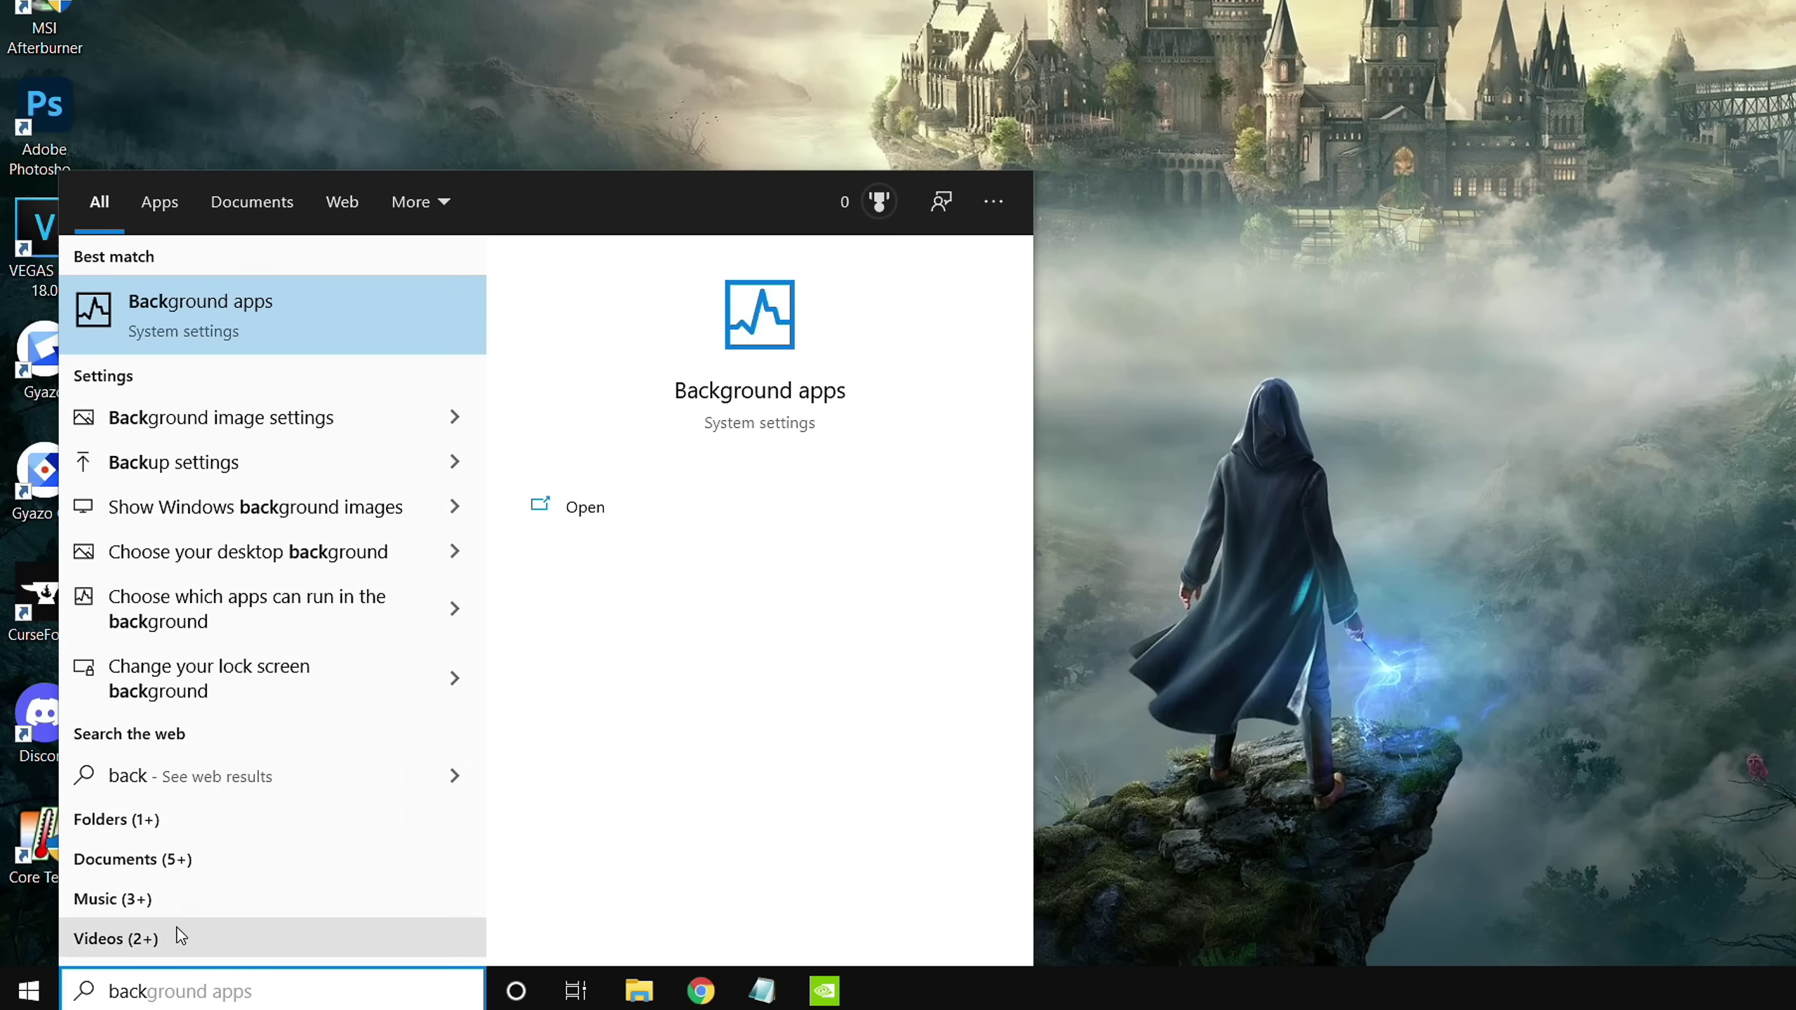
{"action": "left_click", "coordinate": [394, 320]}
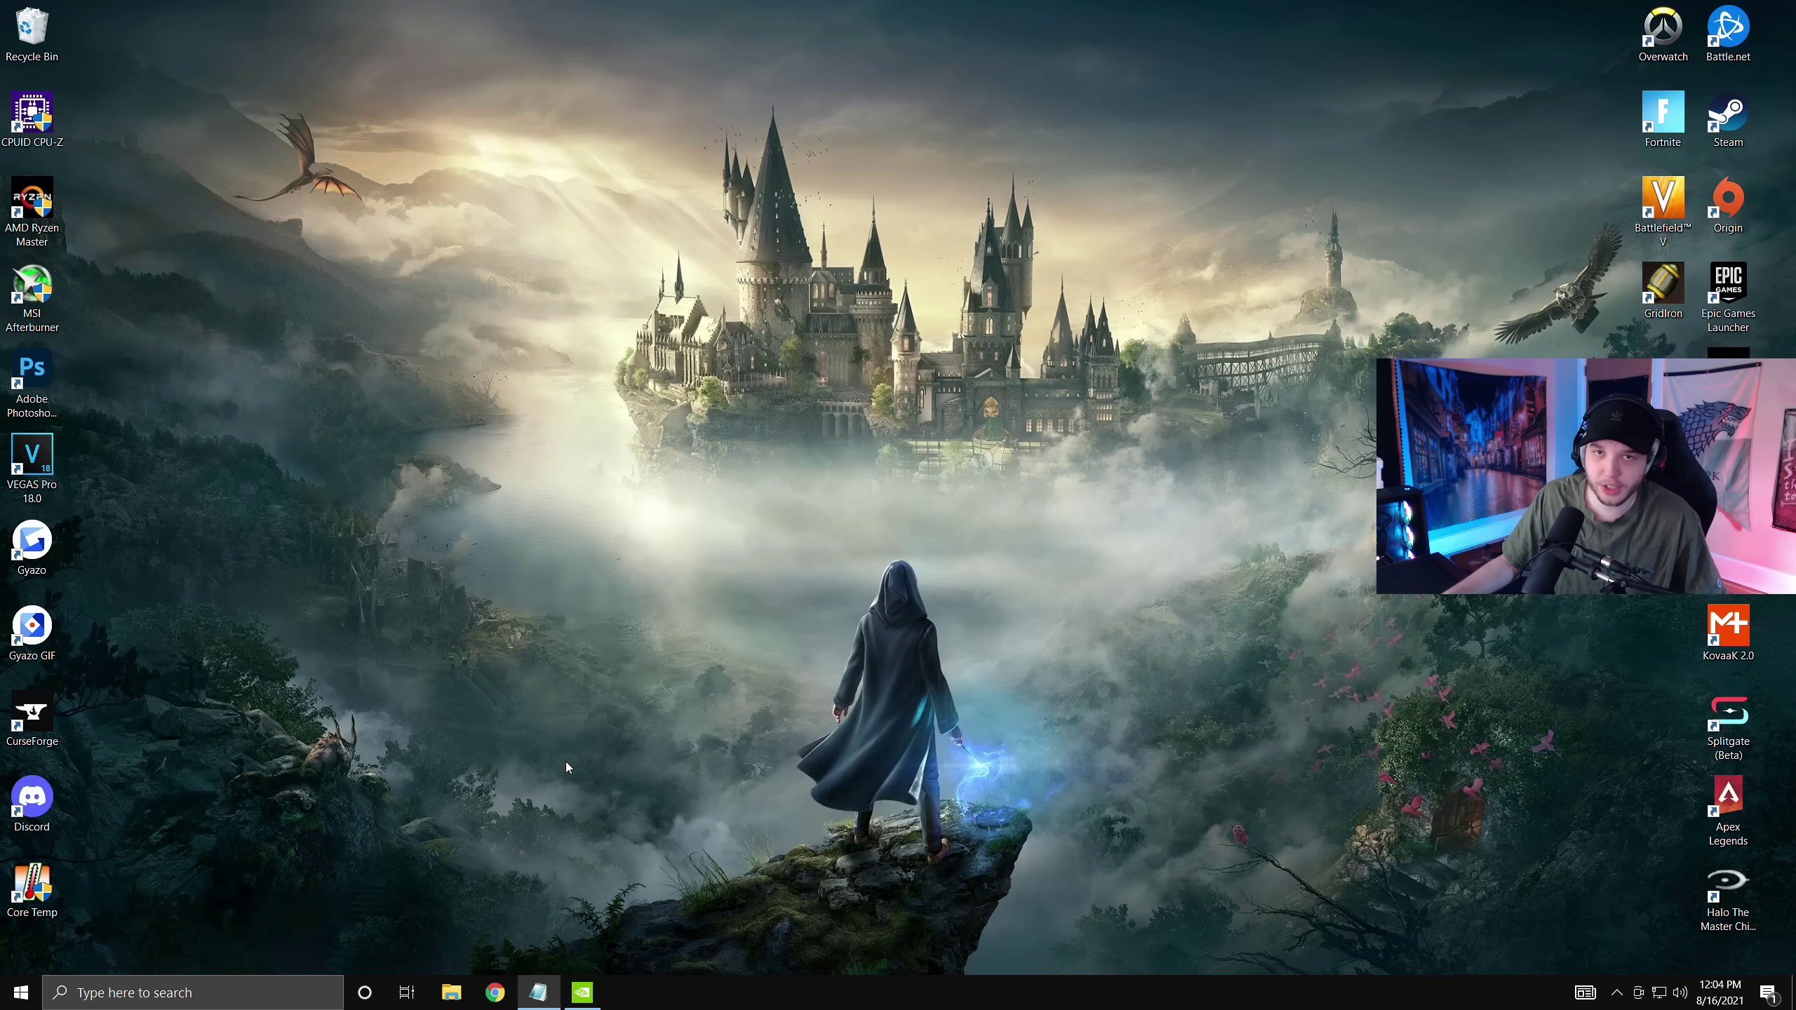
Keep Chrome's 'Continue running background apps' off under Advanced > System, then close Chrome
{"action": "left_click", "coordinate": [495, 992]}
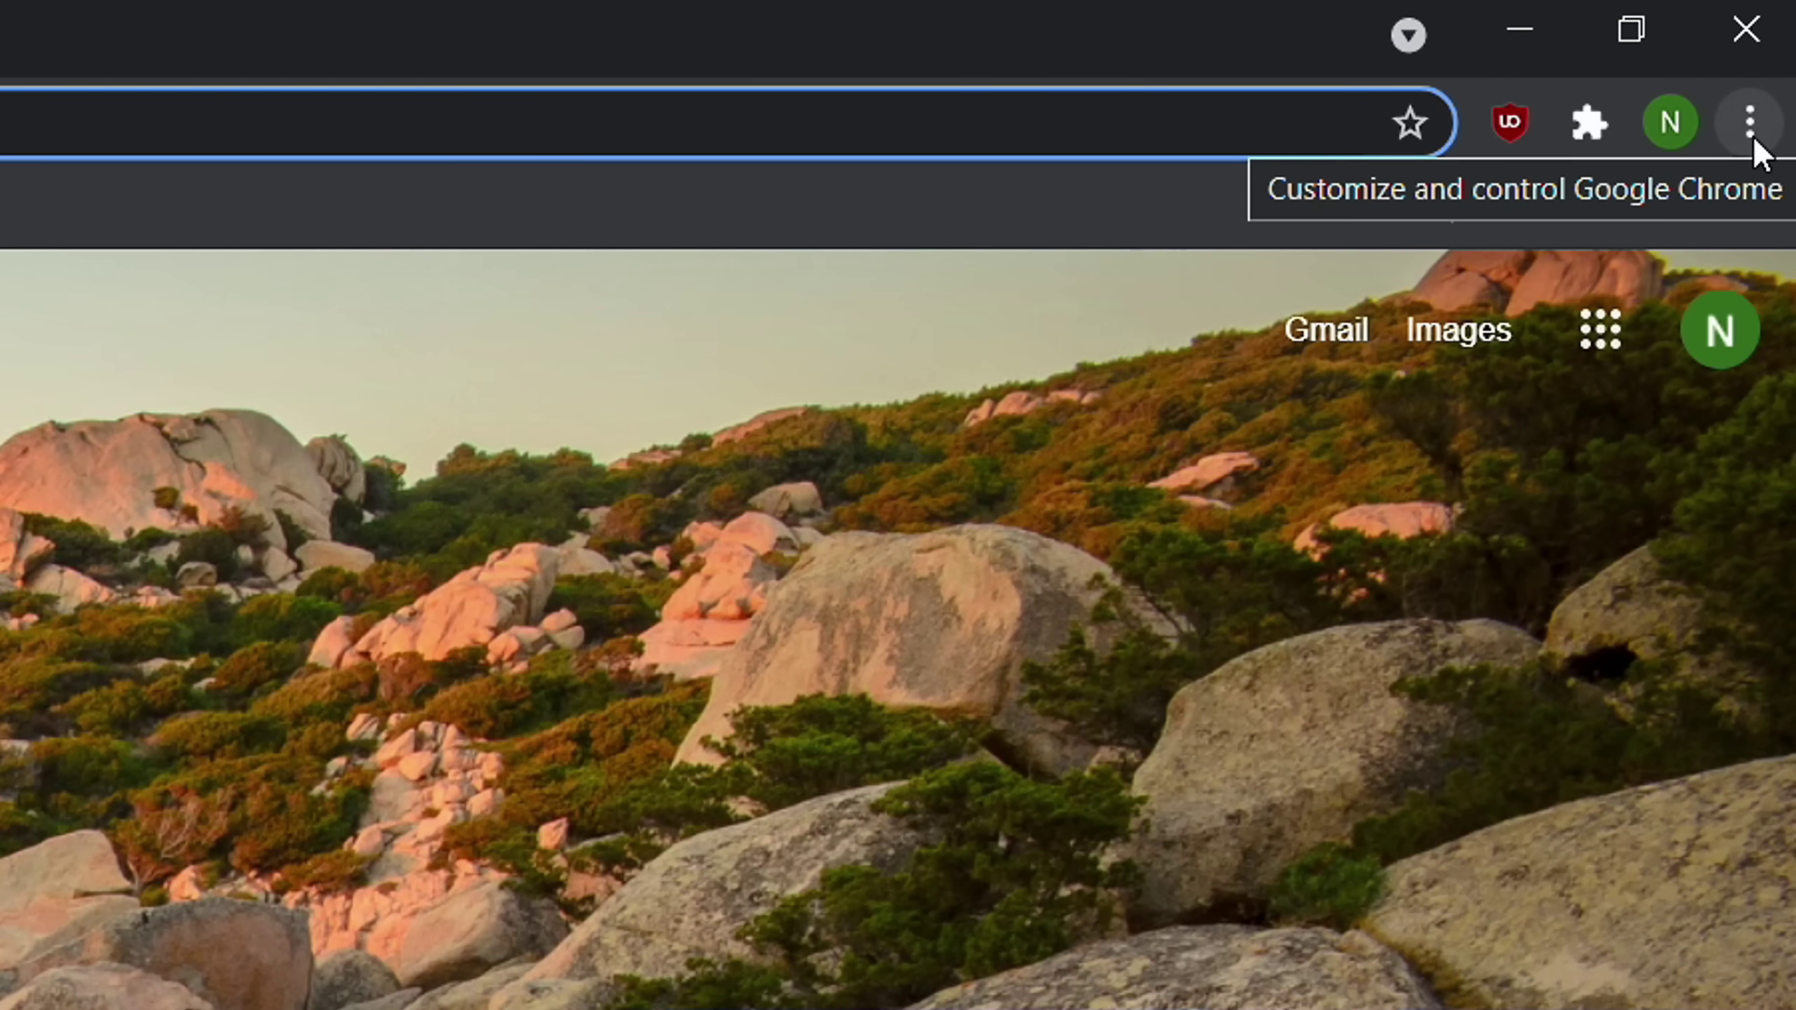
{"action": "left_click", "coordinate": [1752, 138]}
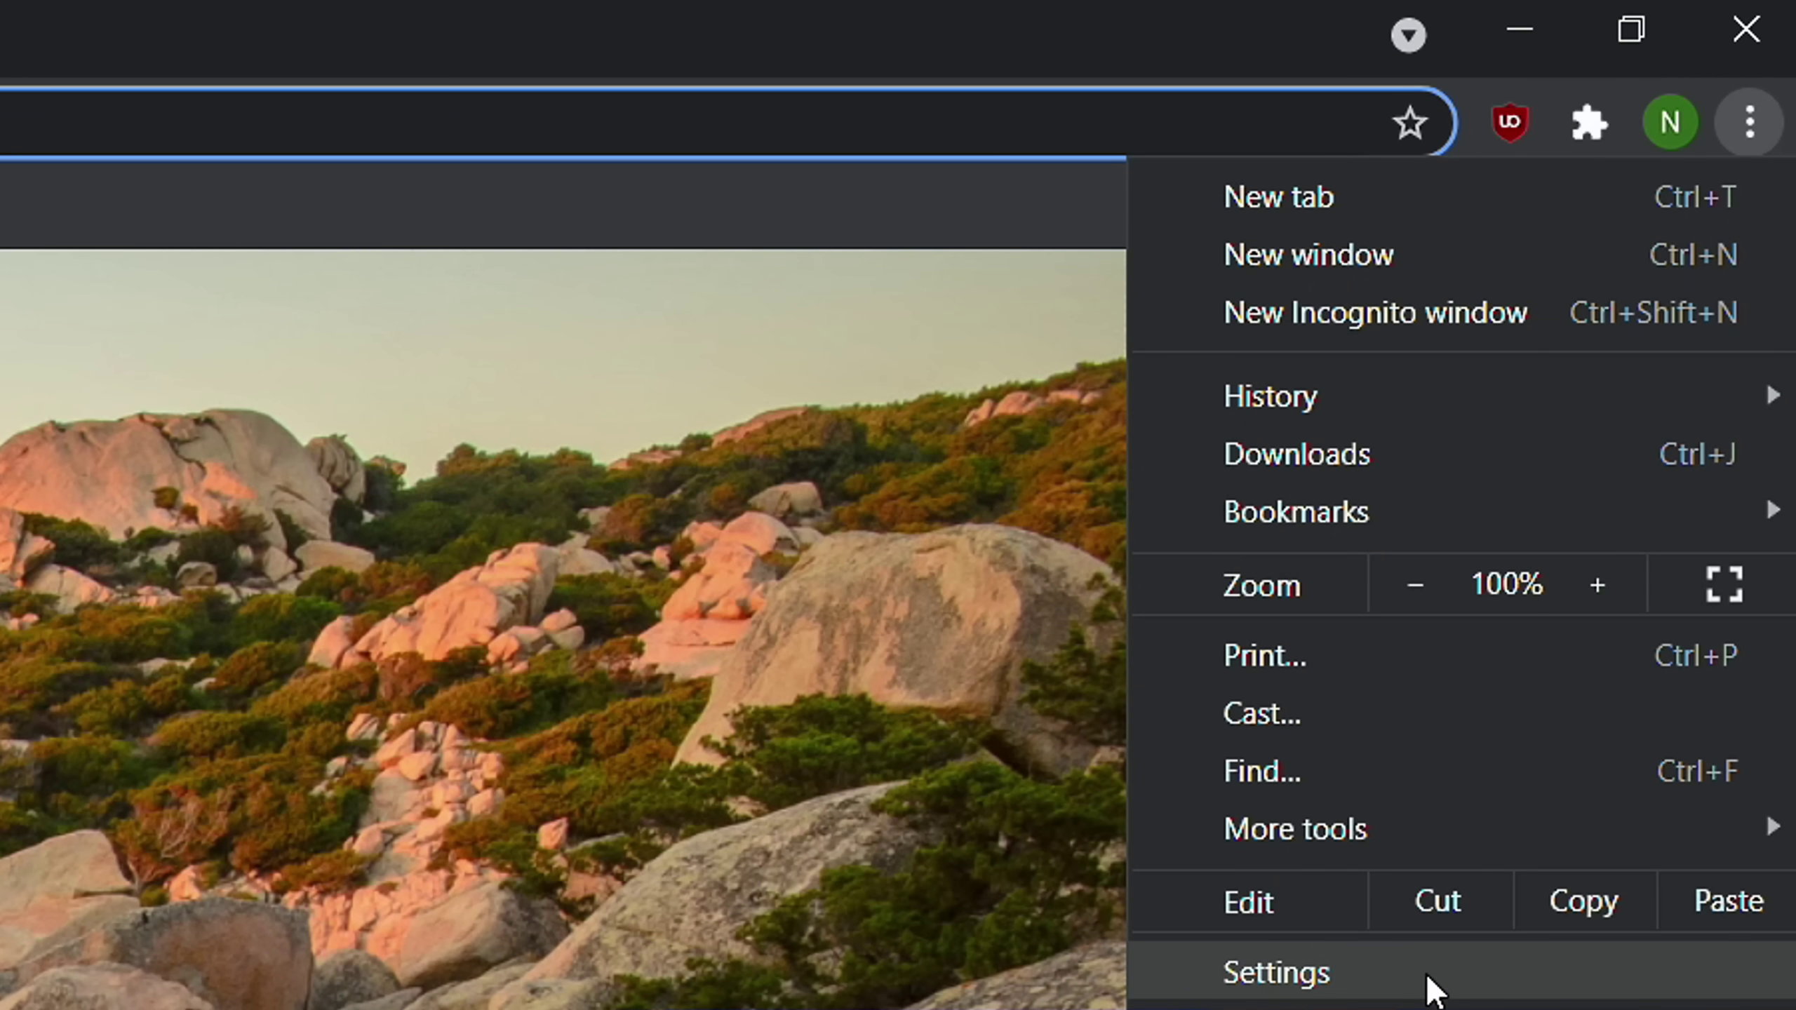
{"action": "left_click", "coordinate": [1275, 973]}
{"action": "scroll", "coordinate": [1471, 562], "scroll_direction": "down", "scroll_amount": 5}
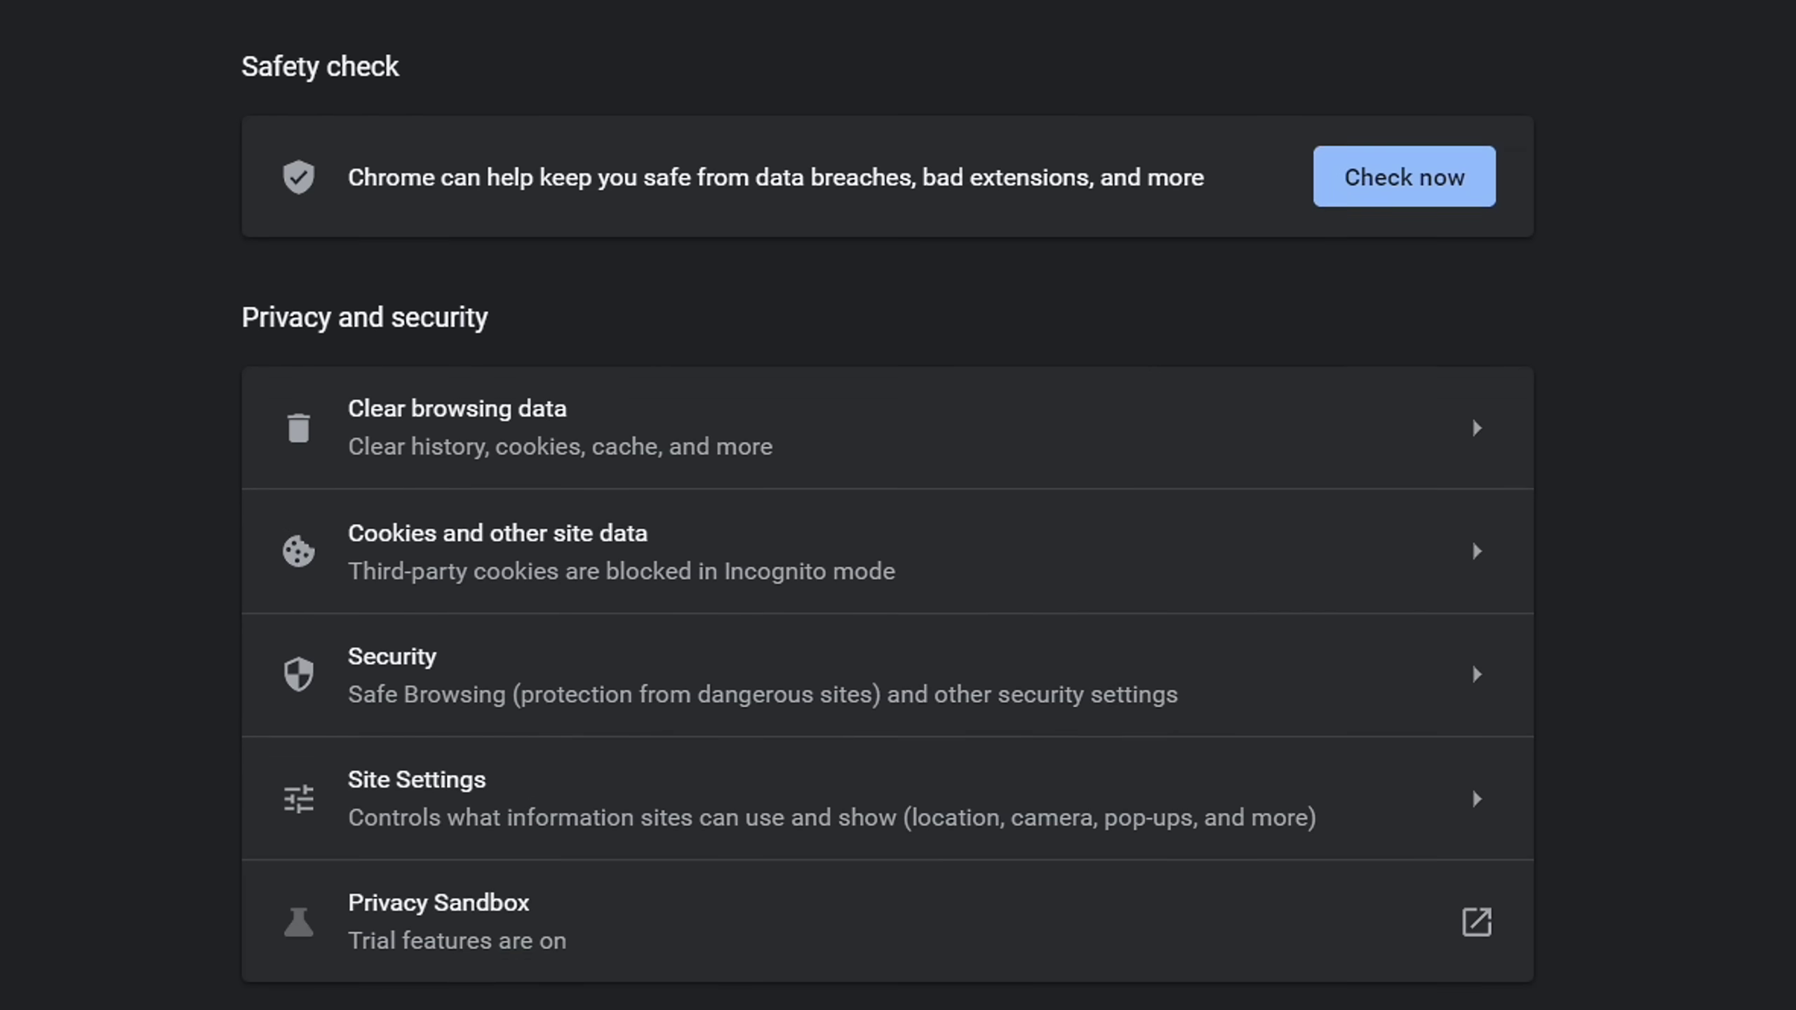
{"action": "scroll", "coordinate": [1783, 418], "scroll_direction": "down", "scroll_amount": 10}
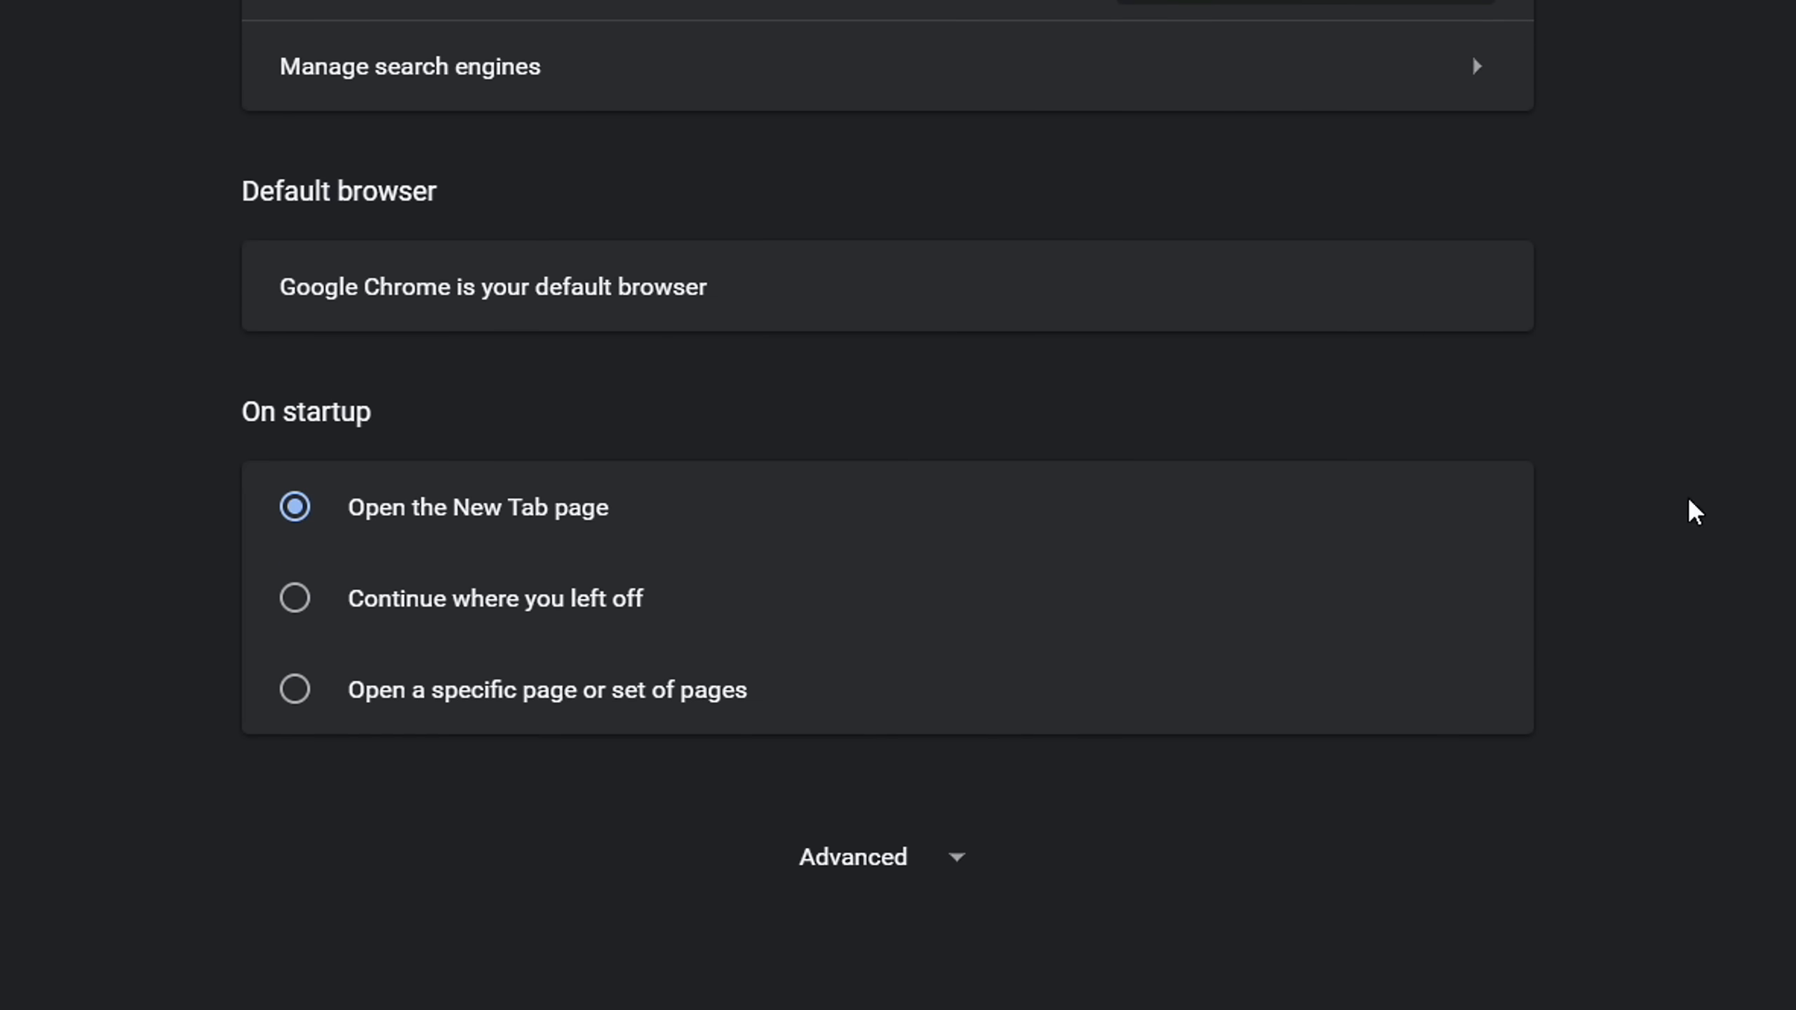
{"action": "left_click", "coordinate": [907, 873]}
{"action": "scroll", "coordinate": [905, 862], "scroll_direction": "down", "scroll_amount": 15}
{"action": "scroll", "coordinate": [1474, 350], "scroll_direction": "down", "scroll_amount": 11}
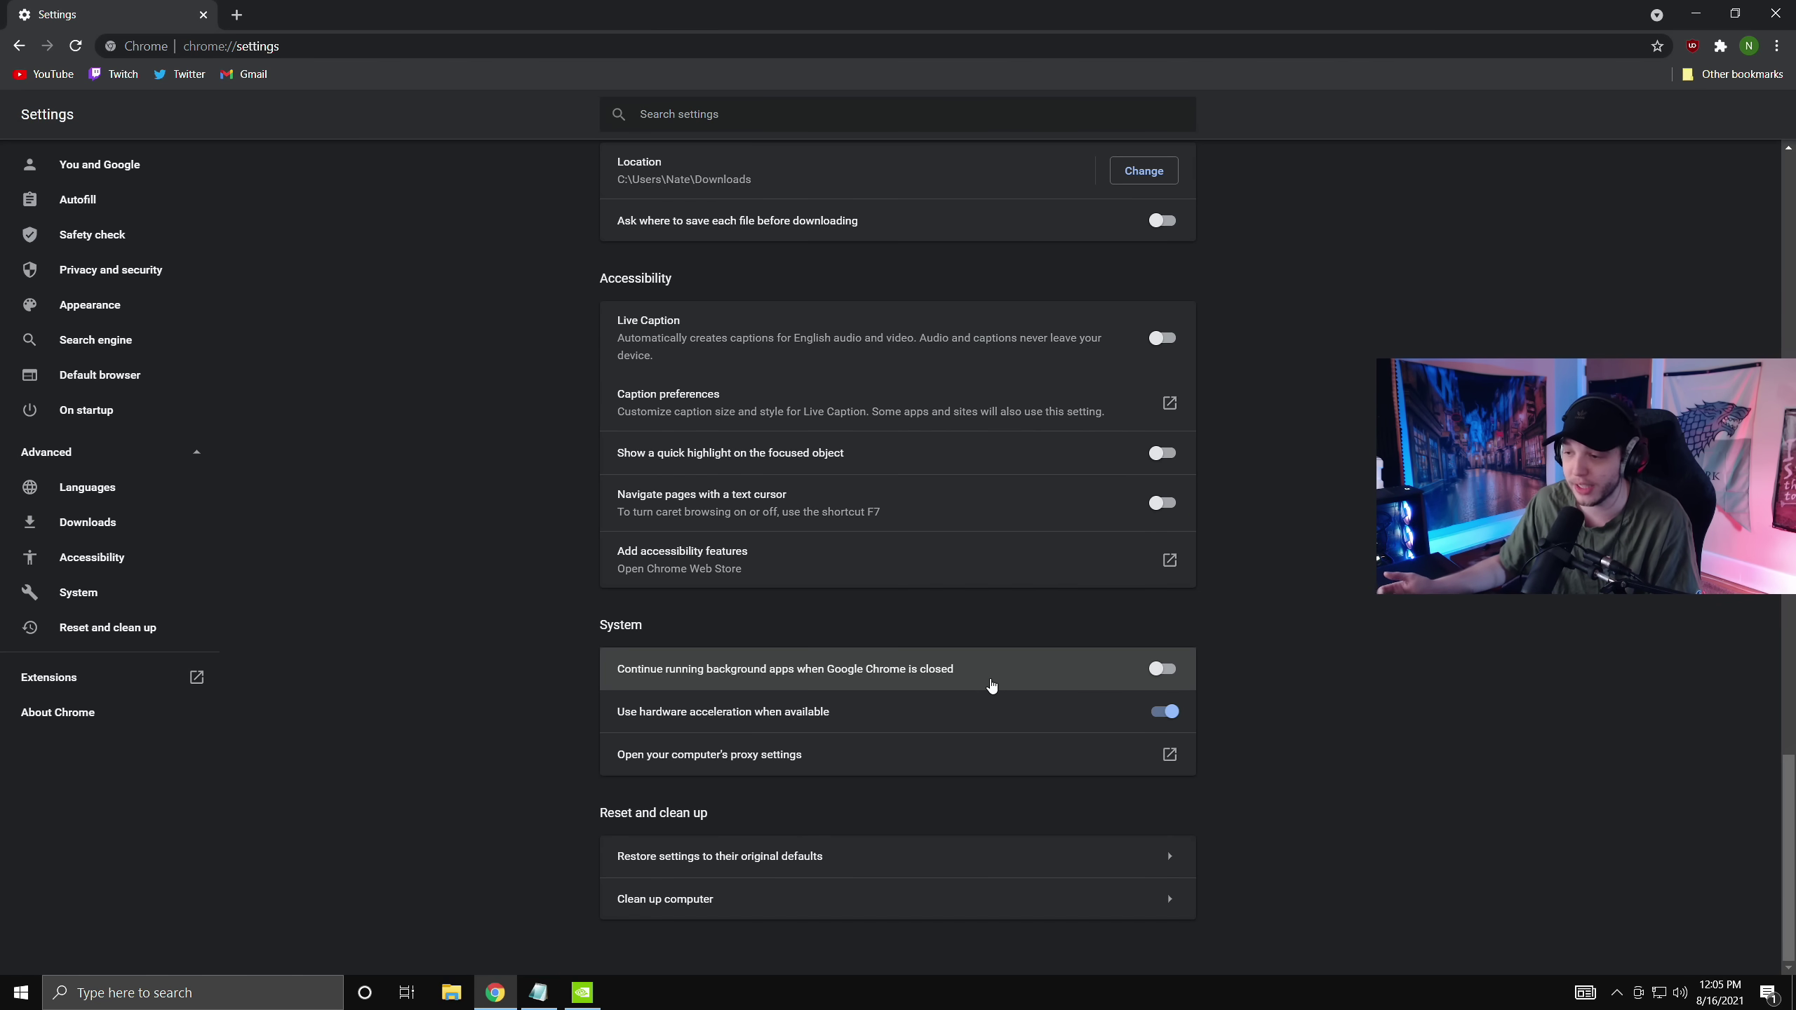
{"action": "left_click", "coordinate": [1775, 13]}
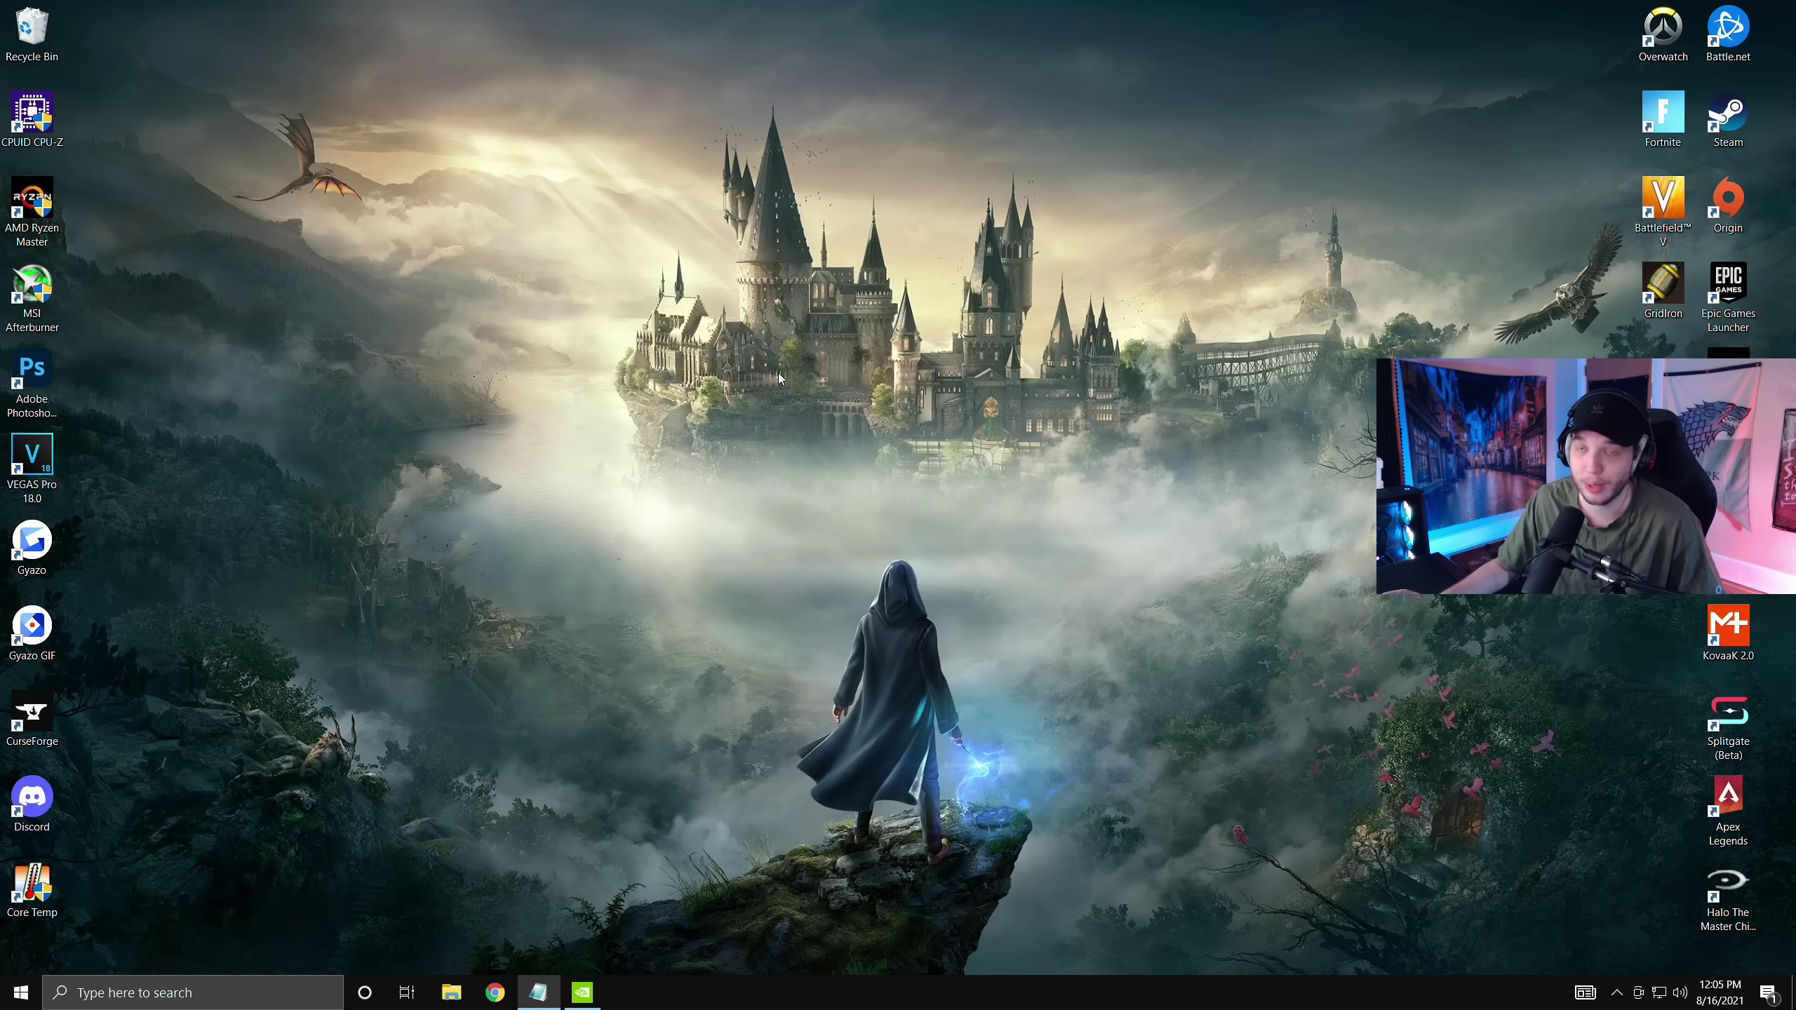
Confirm High performance is the selected power plan, then close Power Options and Settings
{"action": "left_click", "coordinate": [182, 993]}
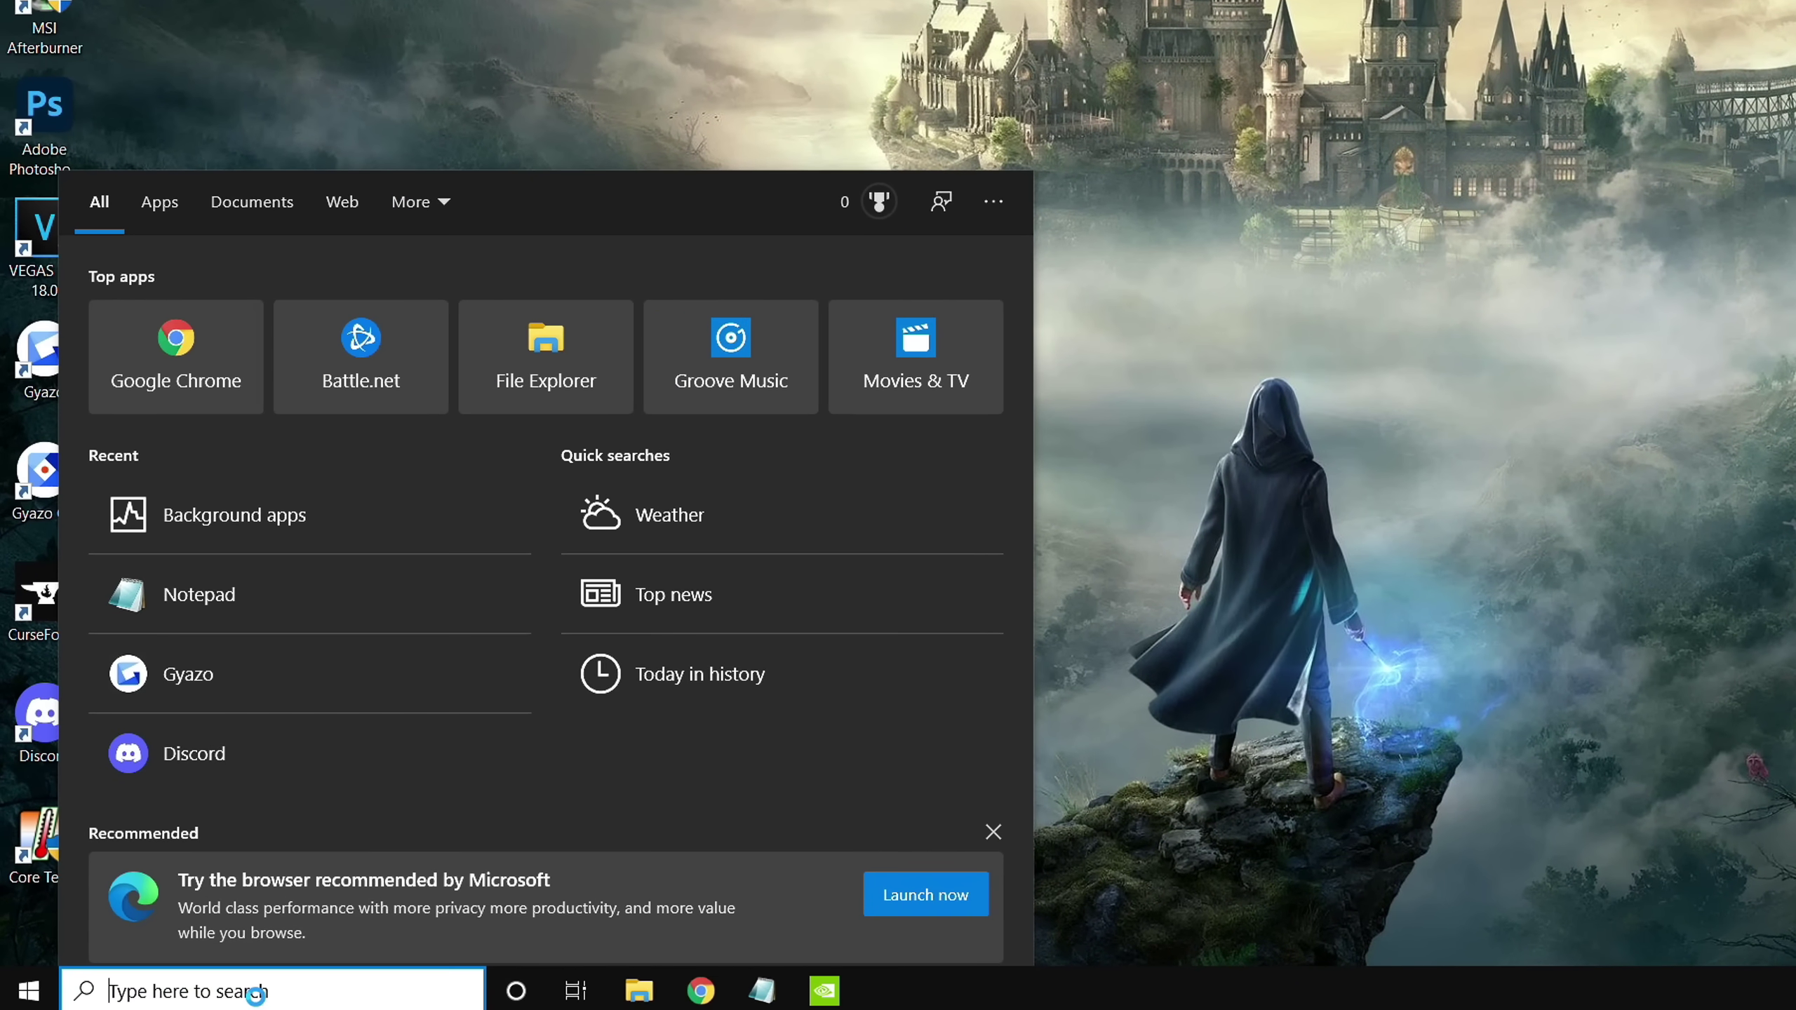
{"action": "type", "text": "power"}
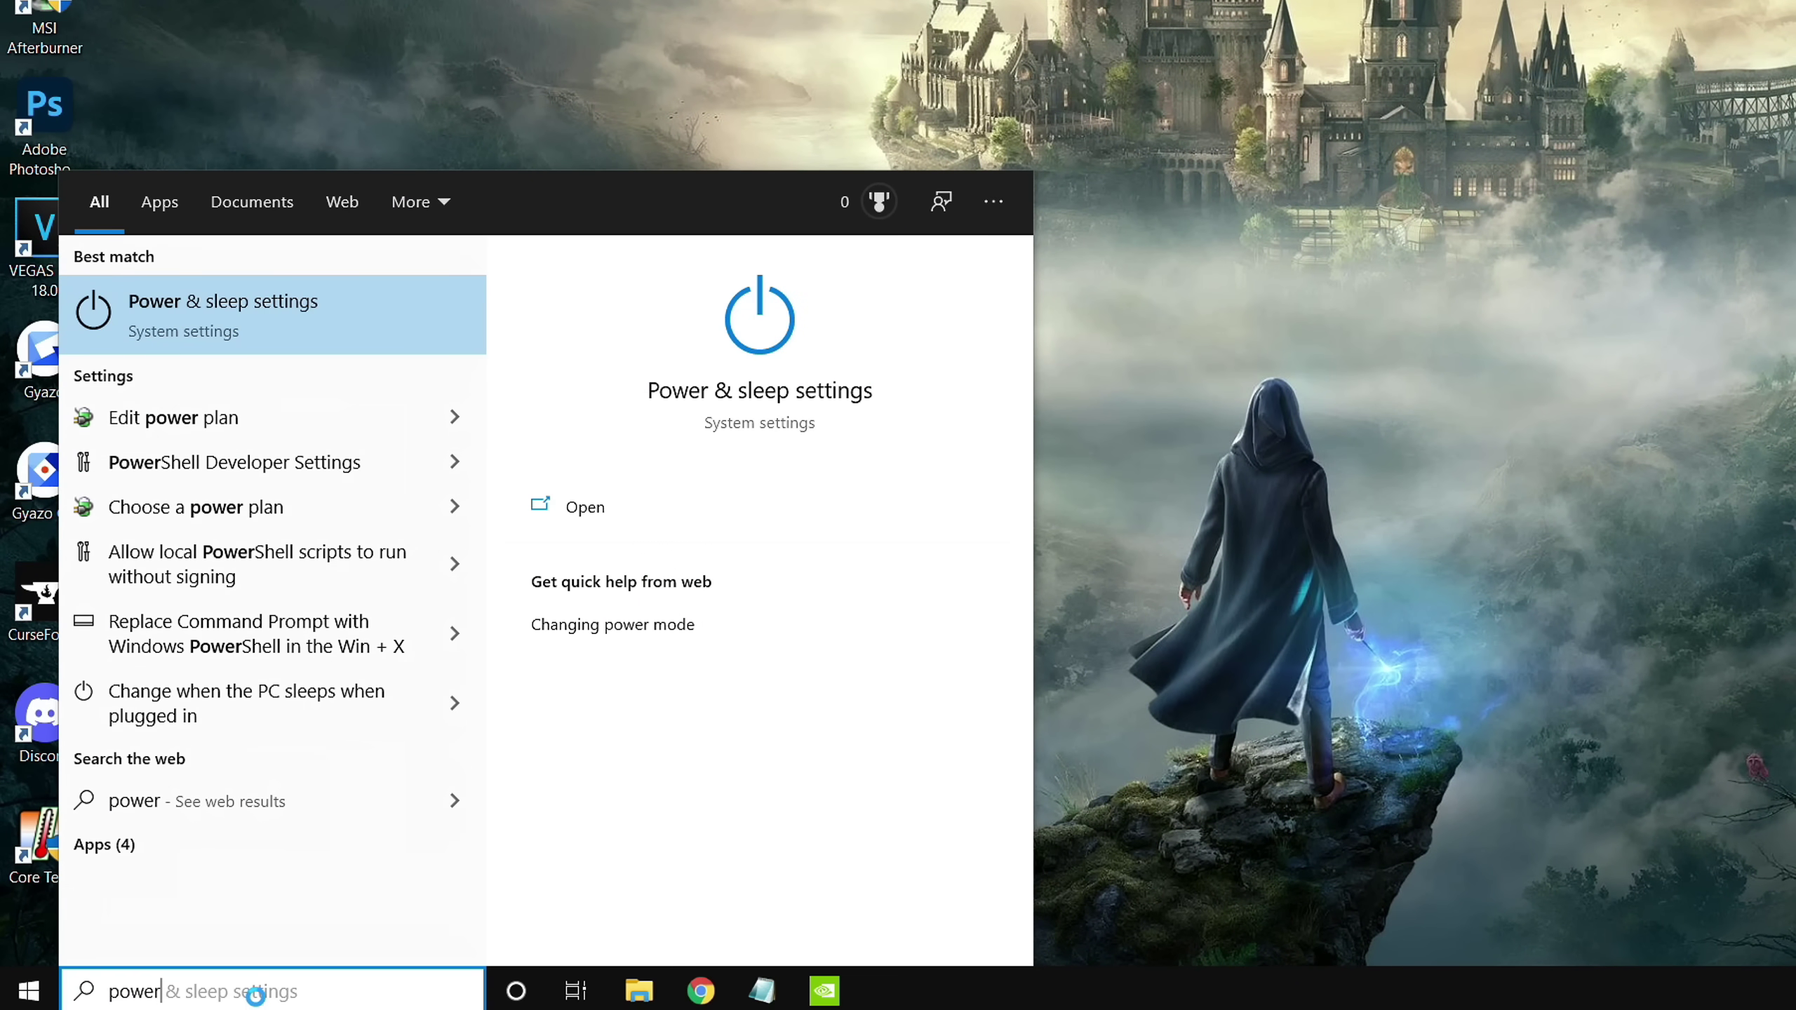
{"action": "left_click", "coordinate": [315, 320]}
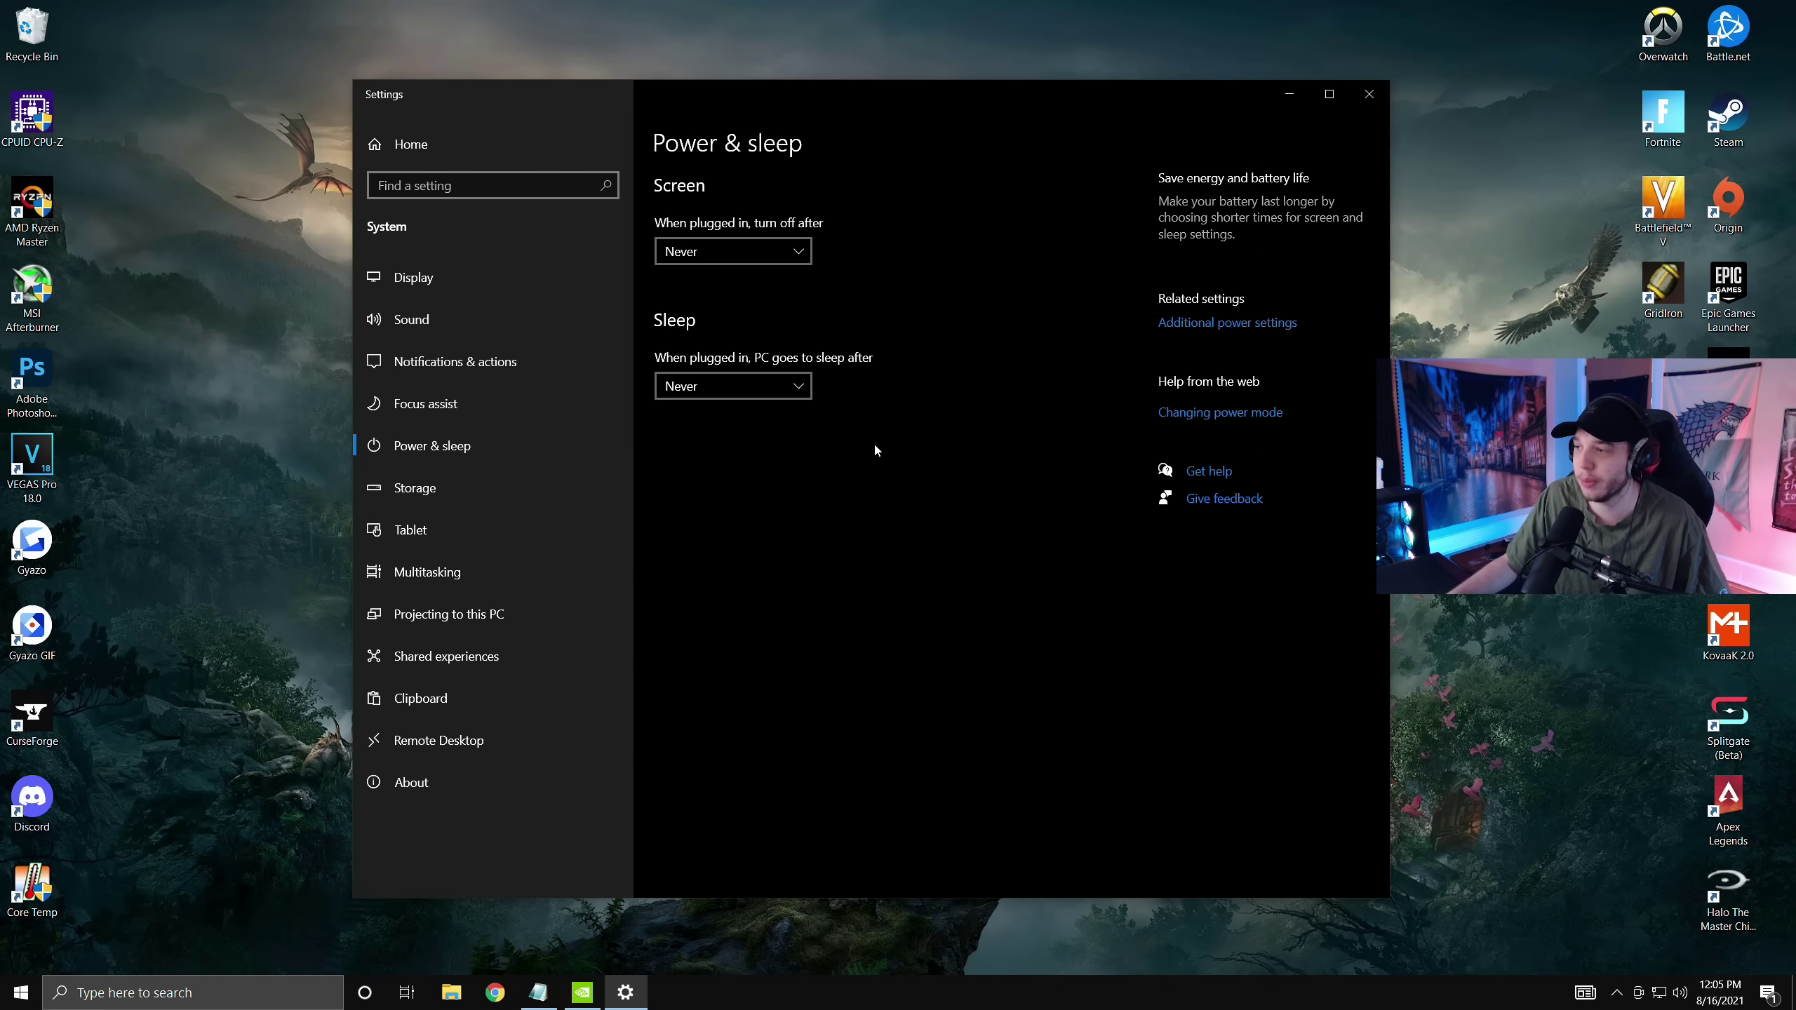
{"action": "left_click", "coordinate": [1263, 326]}
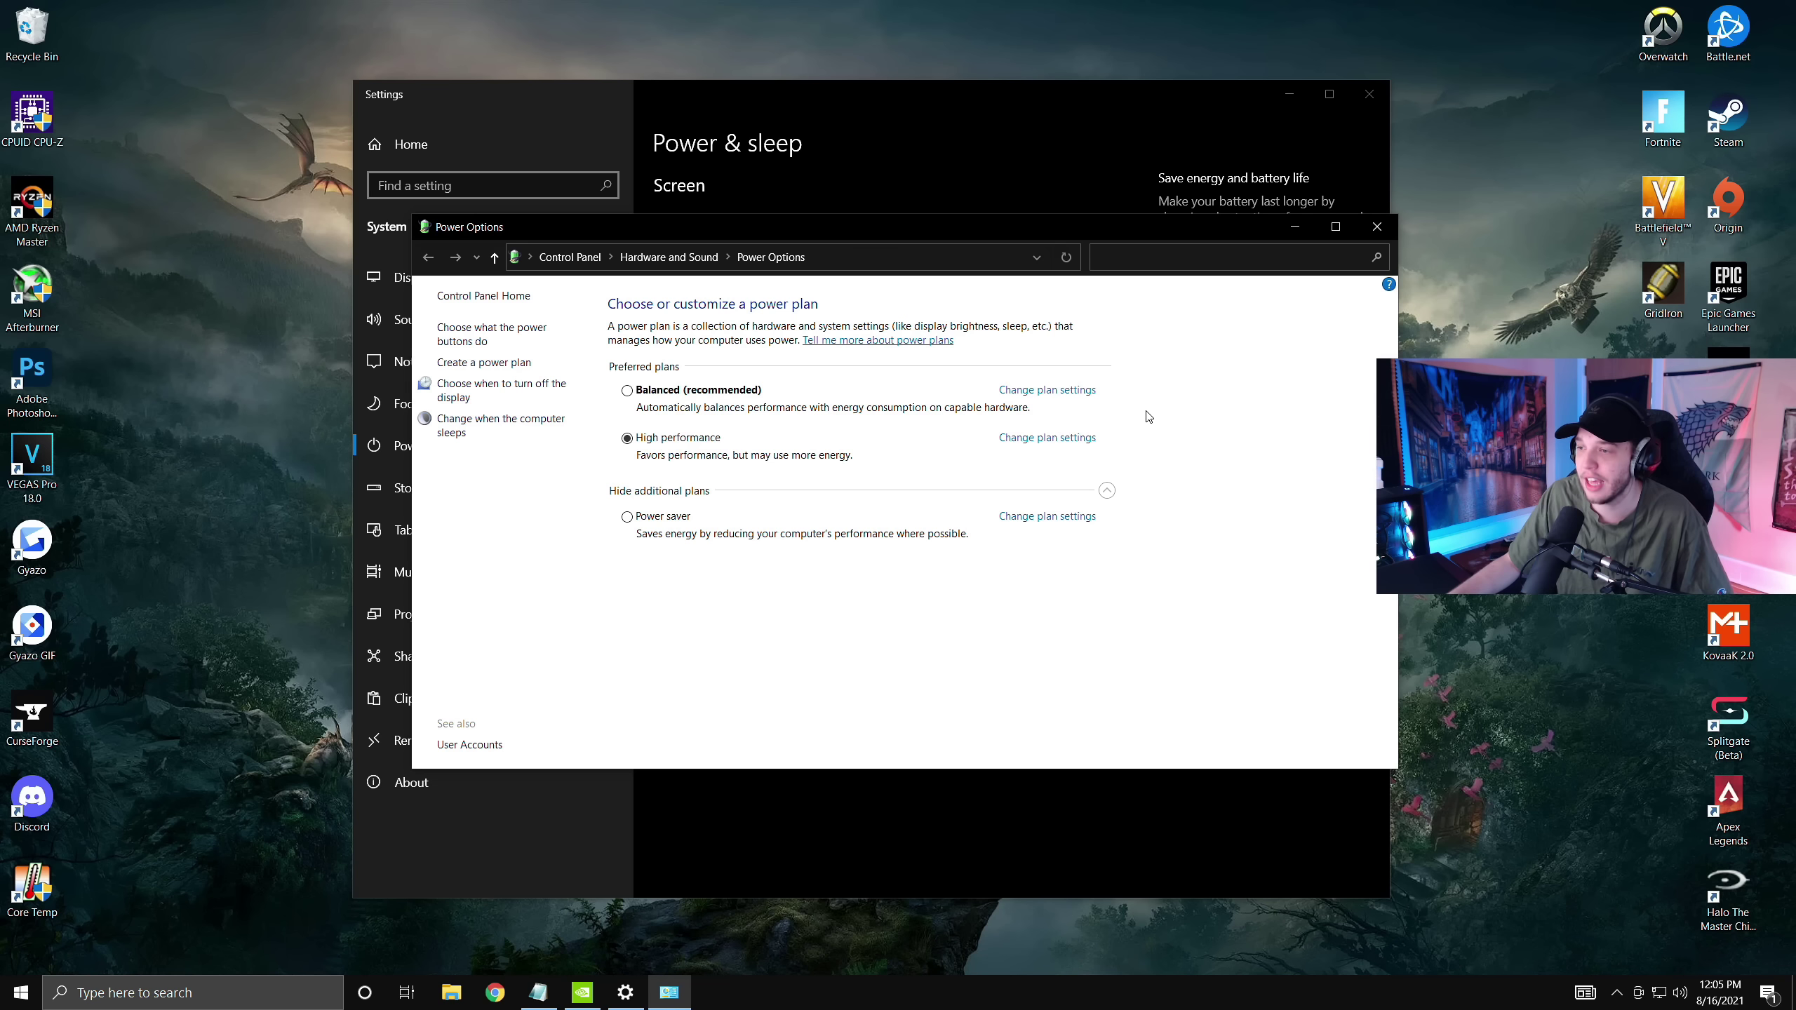
{"action": "left_click", "coordinate": [1107, 492]}
{"action": "left_click", "coordinate": [1106, 494]}
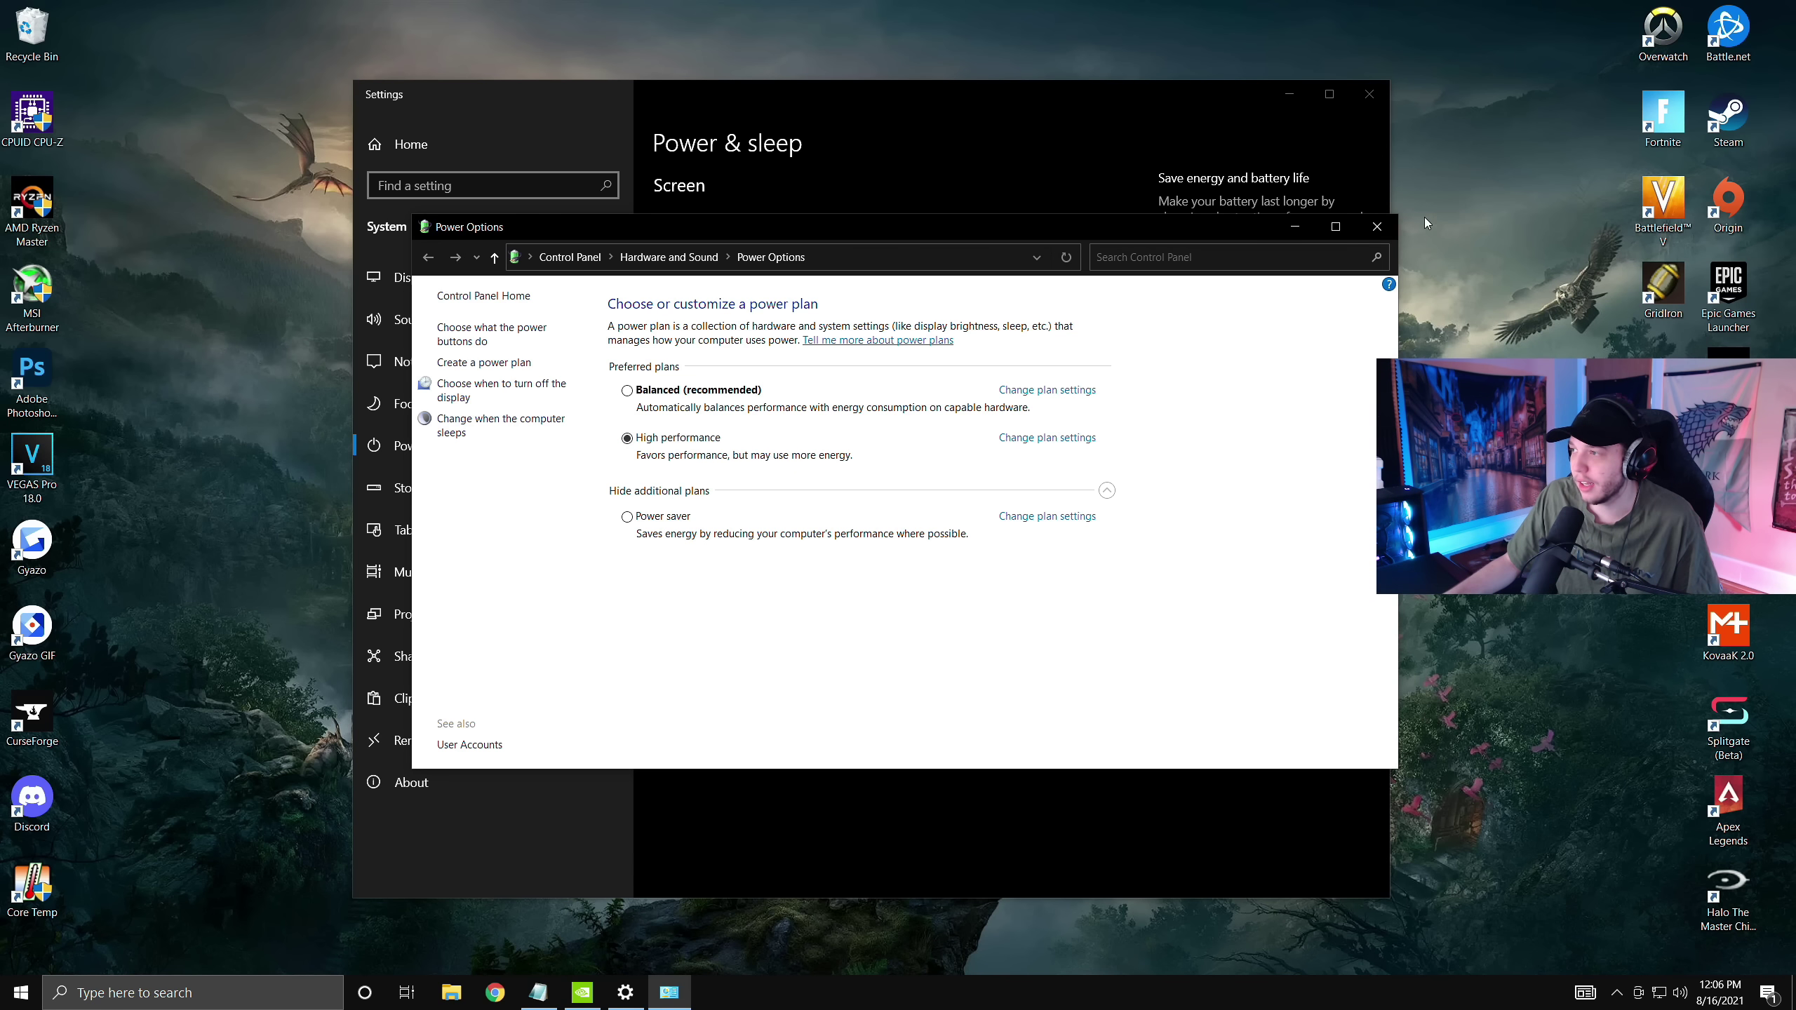
{"action": "left_click", "coordinate": [1386, 232]}
{"action": "left_click", "coordinate": [1370, 95]}
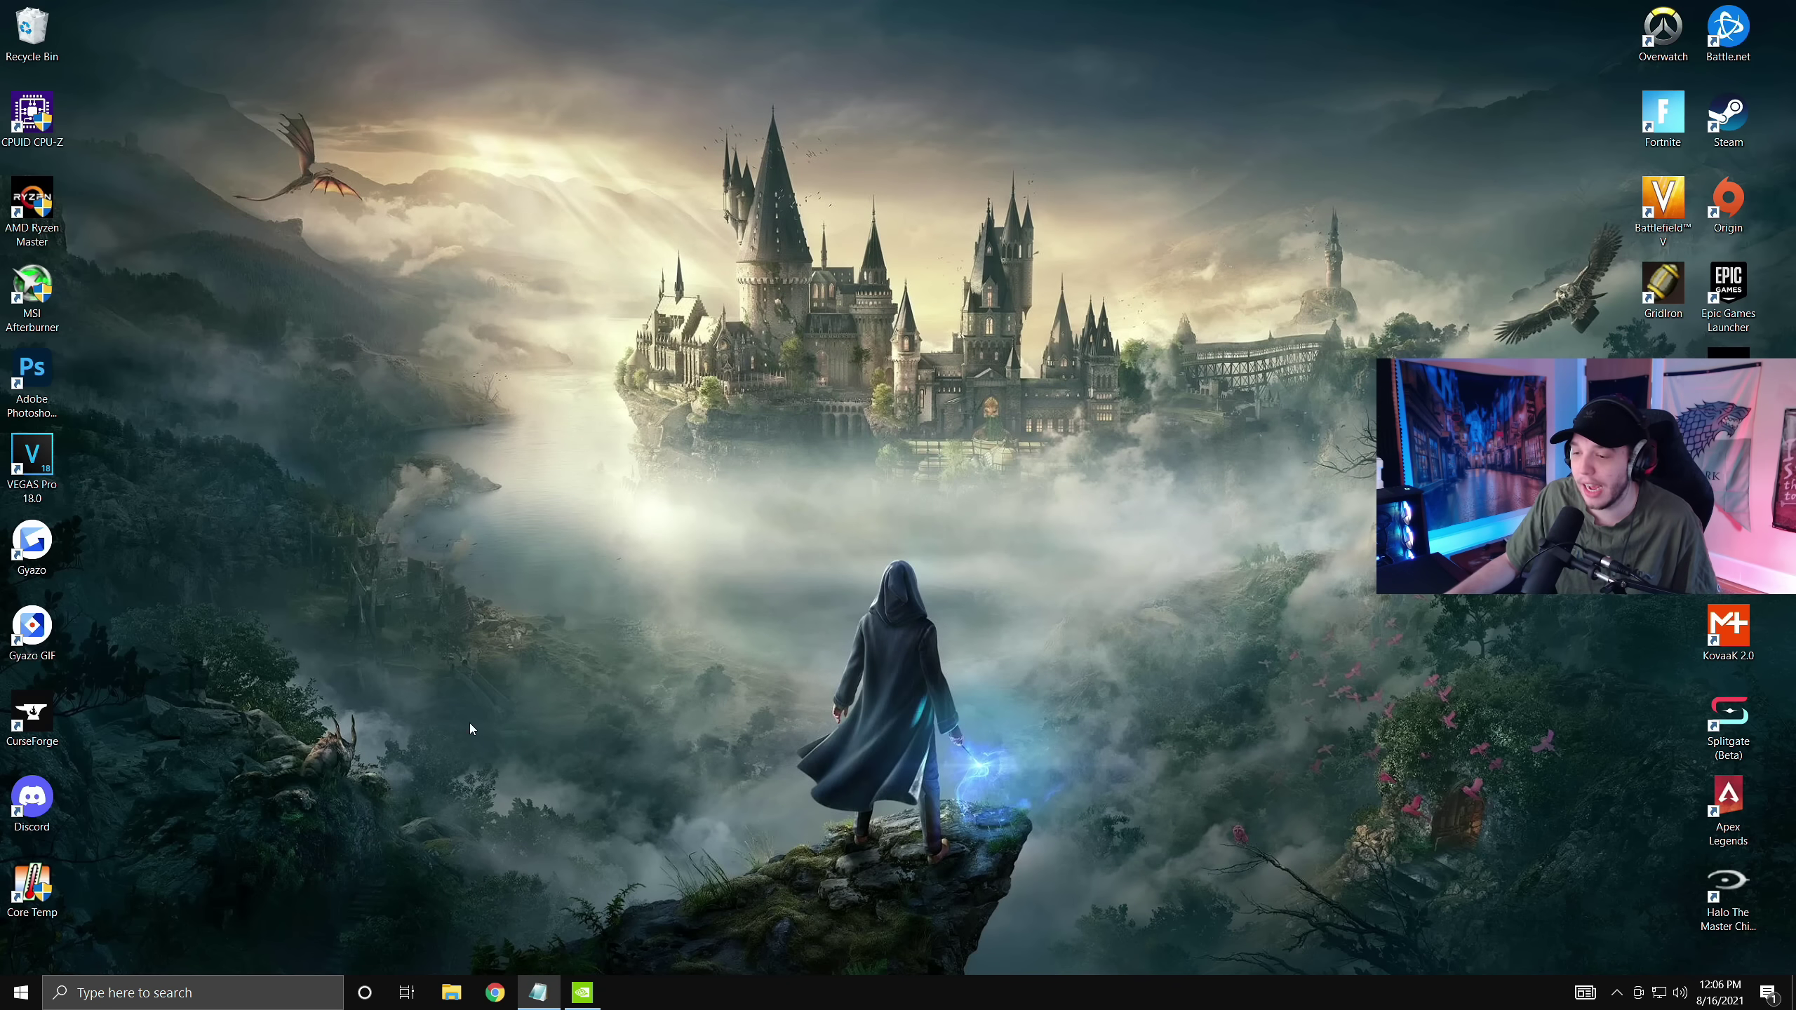
Open adv_options.ini from Documents > Call of Duty Modern Warfare > players in Notepad
{"action": "left_click", "coordinate": [450, 999]}
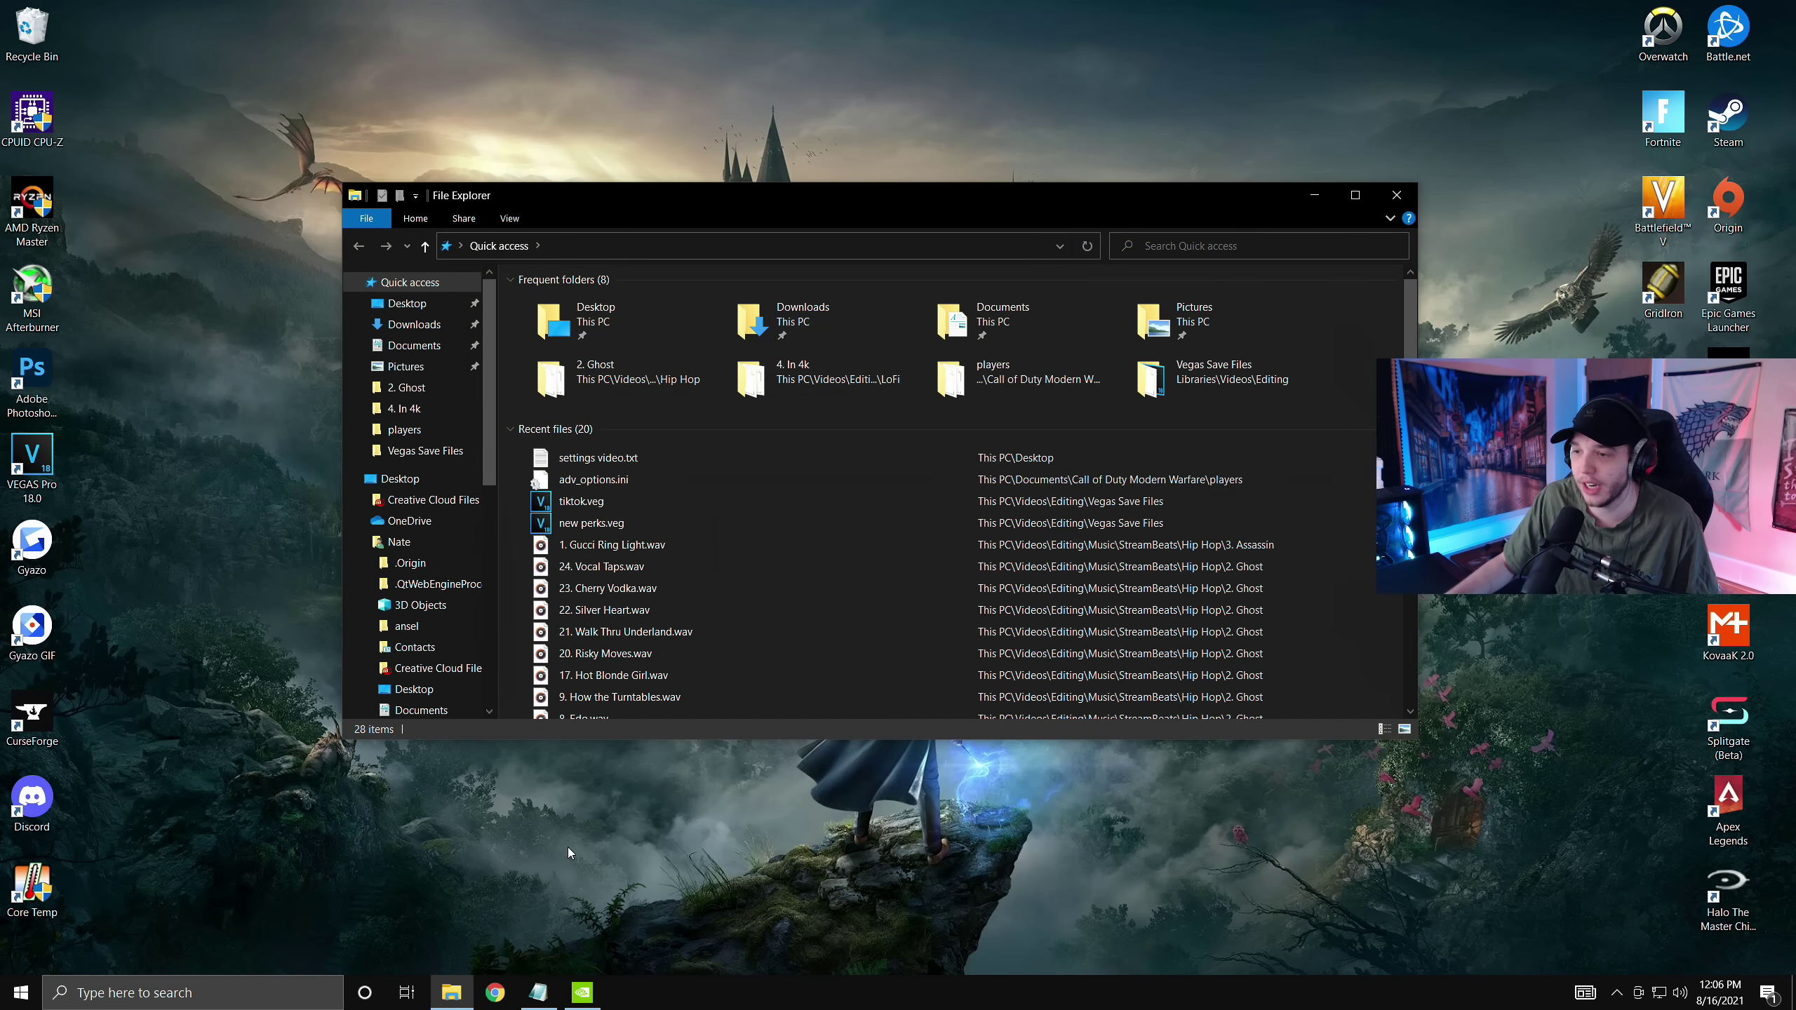
{"action": "left_click", "coordinate": [434, 349]}
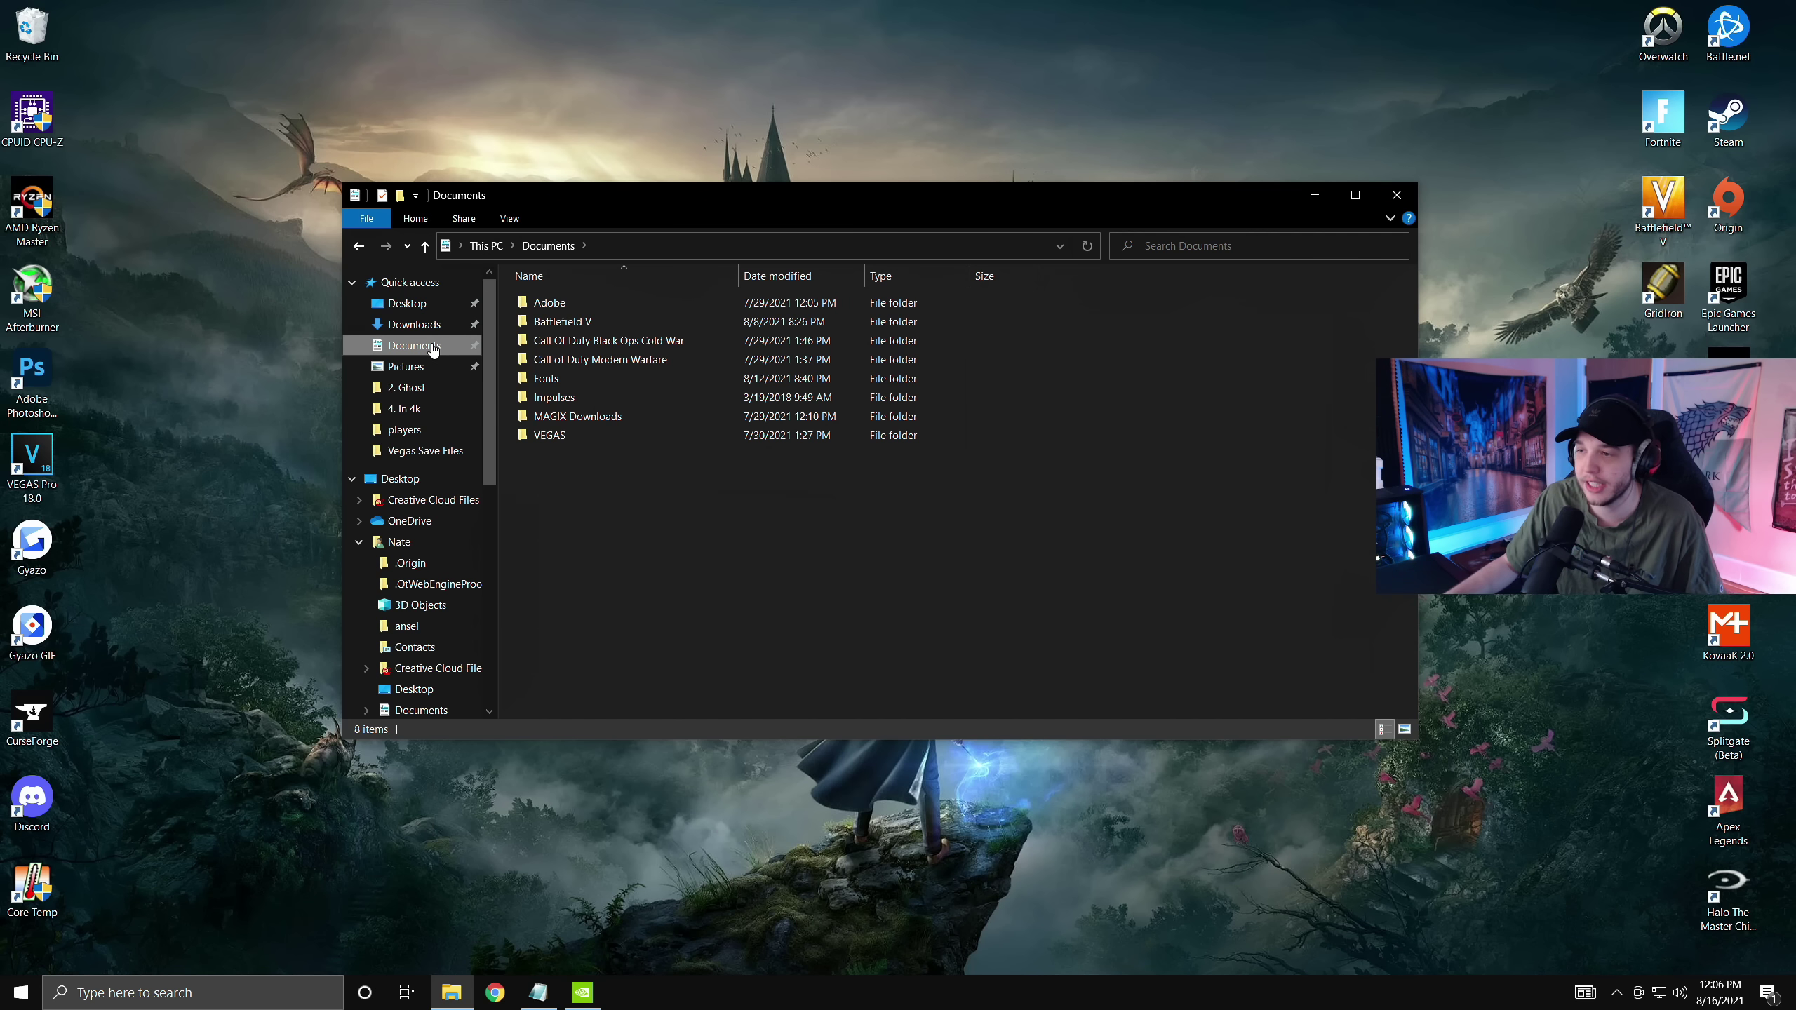
{"action": "double_click", "coordinate": [594, 361]}
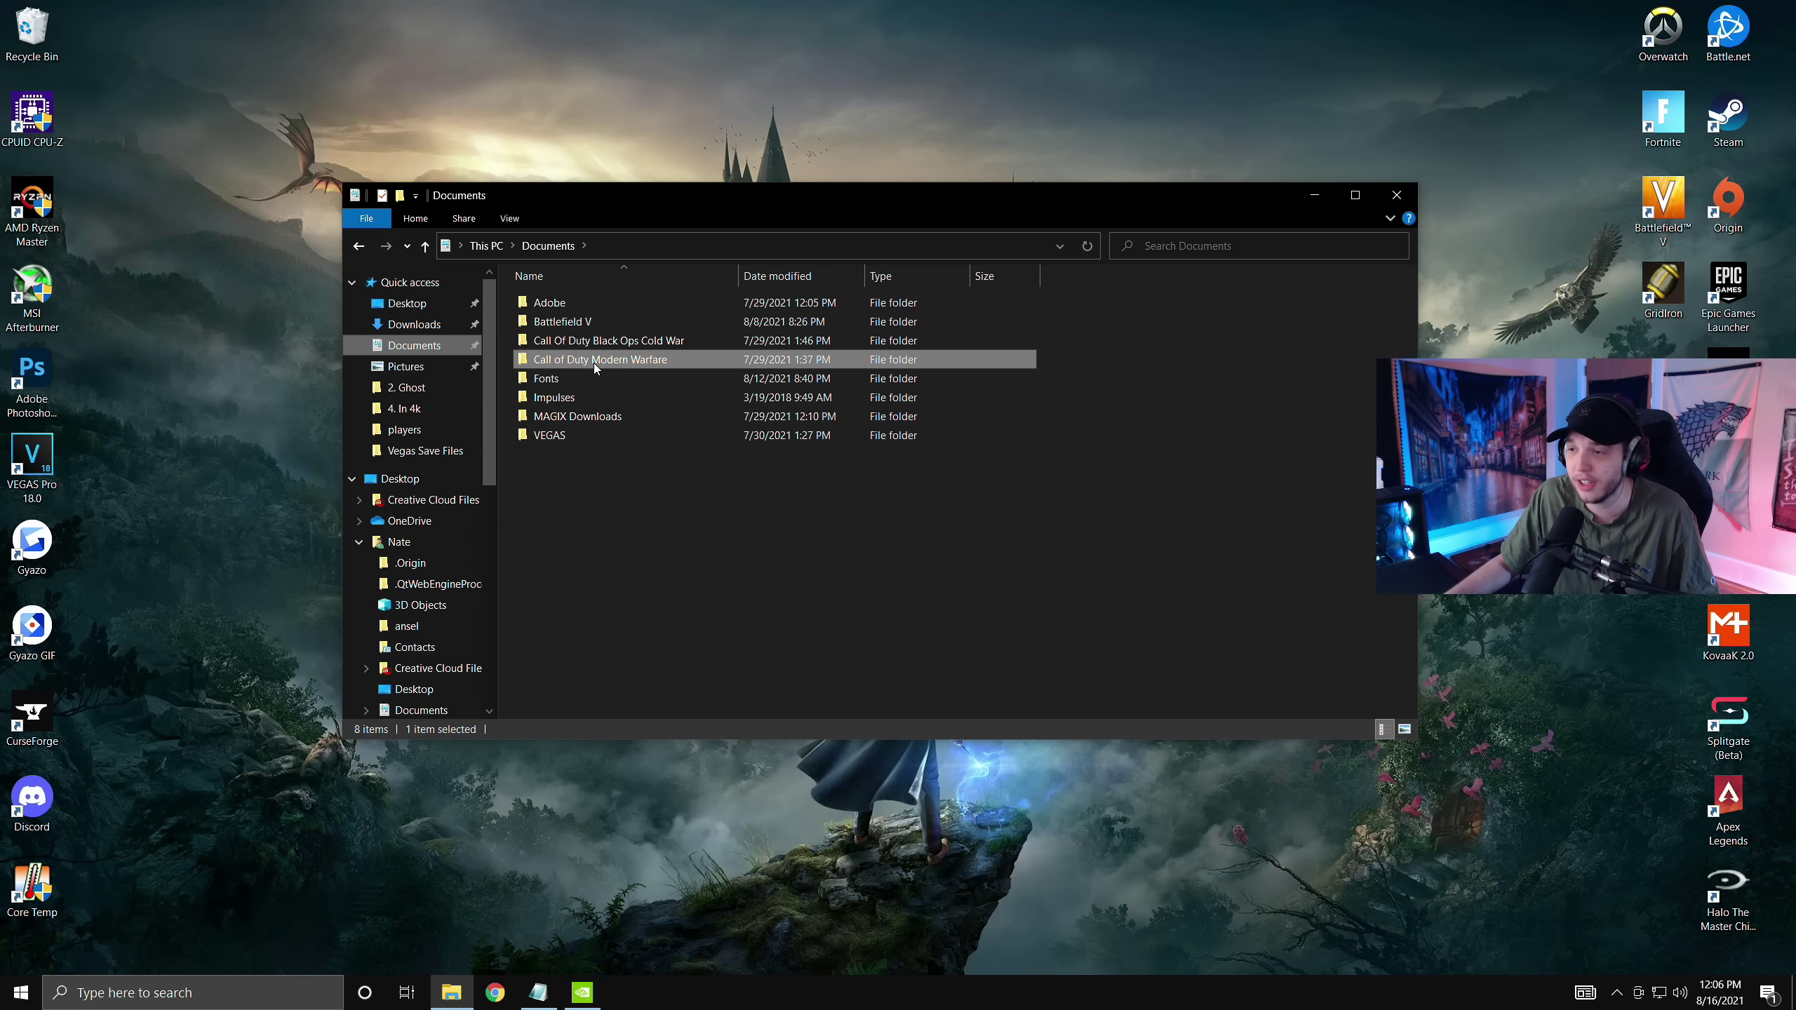
{"action": "double_click", "coordinate": [573, 308]}
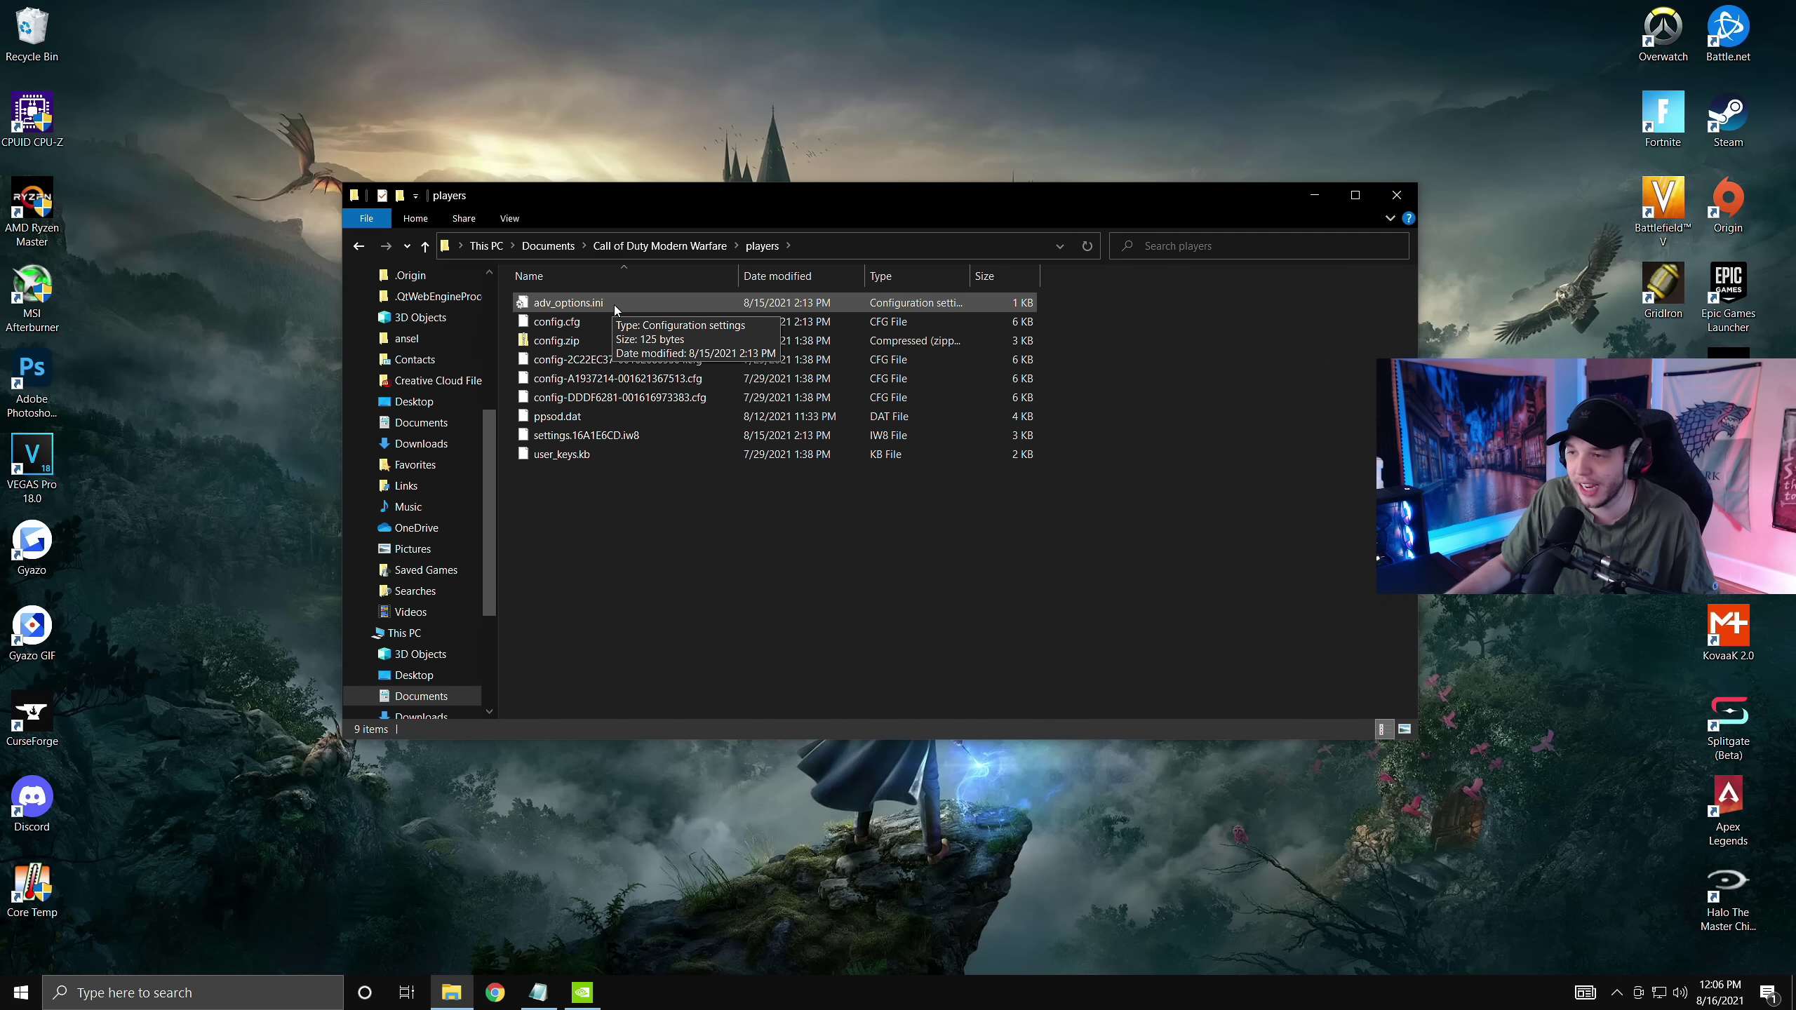
{"action": "double_click", "coordinate": [616, 305]}
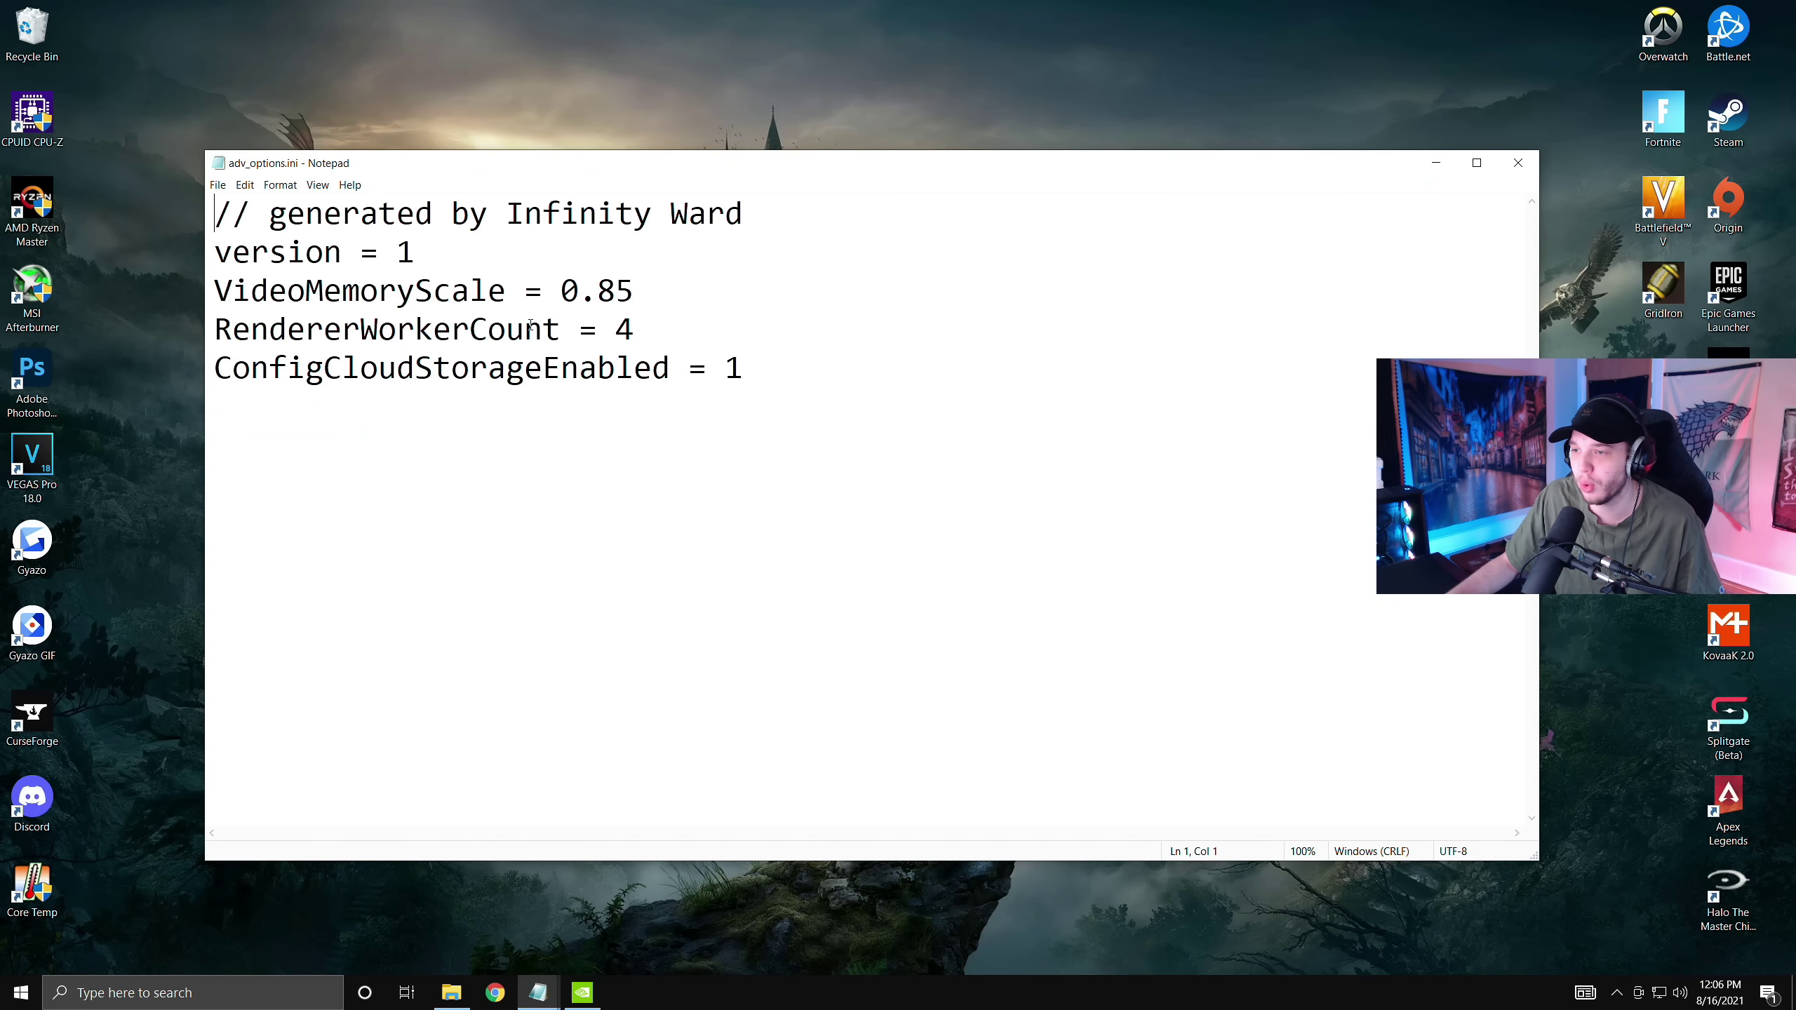
Save adv_options.ini with RendererWorkerCount = 4, then close Notepad and File Explorer
{"action": "left_click", "coordinate": [681, 348]}
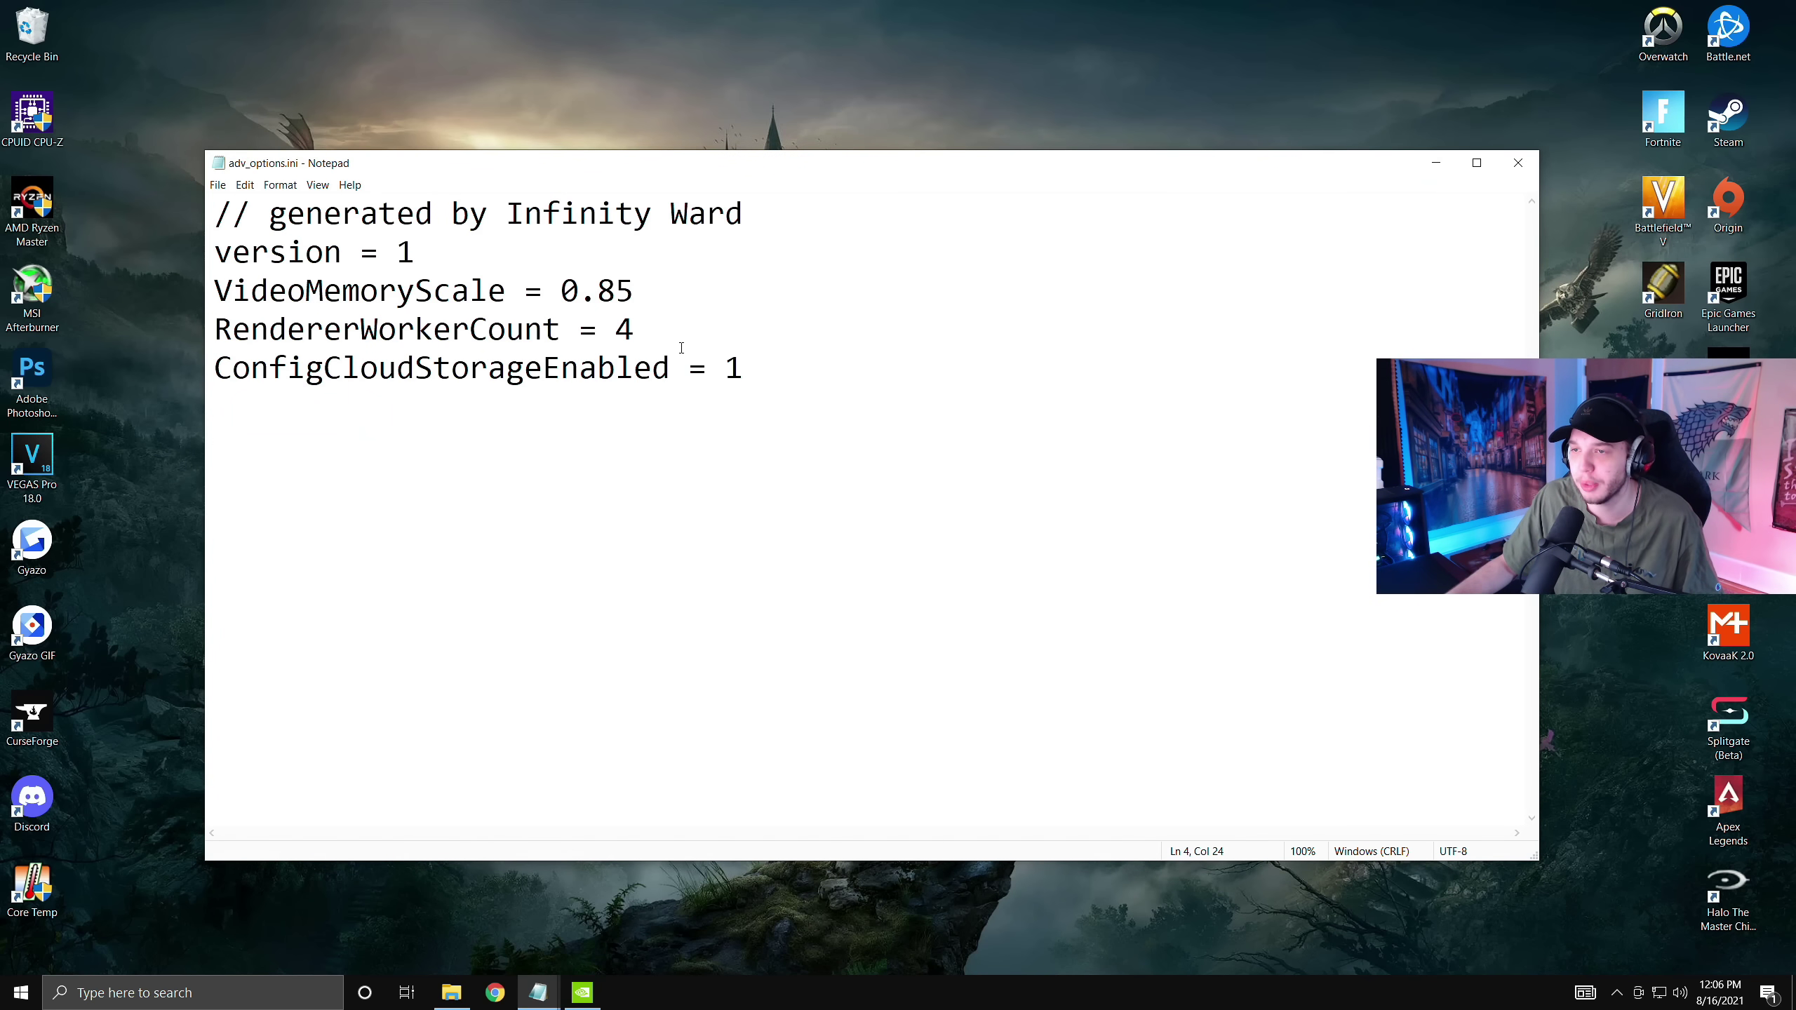
{"action": "left_click", "coordinate": [218, 186]}
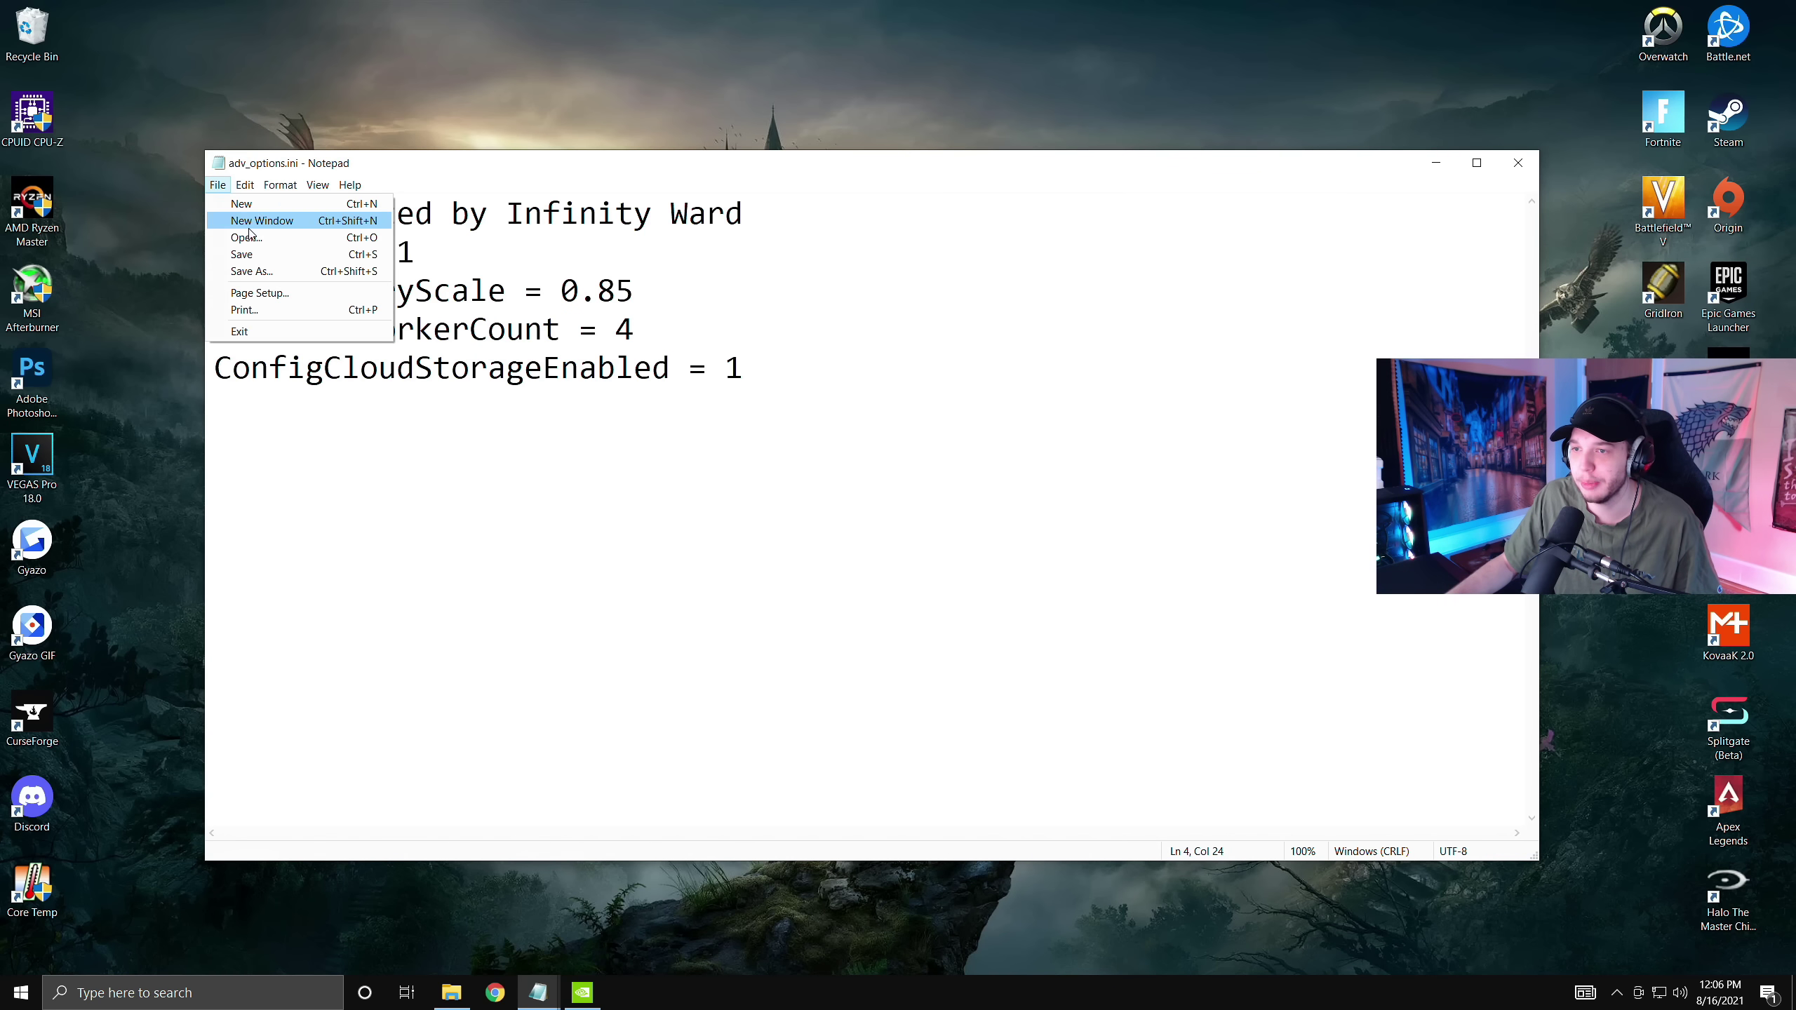
{"action": "left_click", "coordinate": [262, 256]}
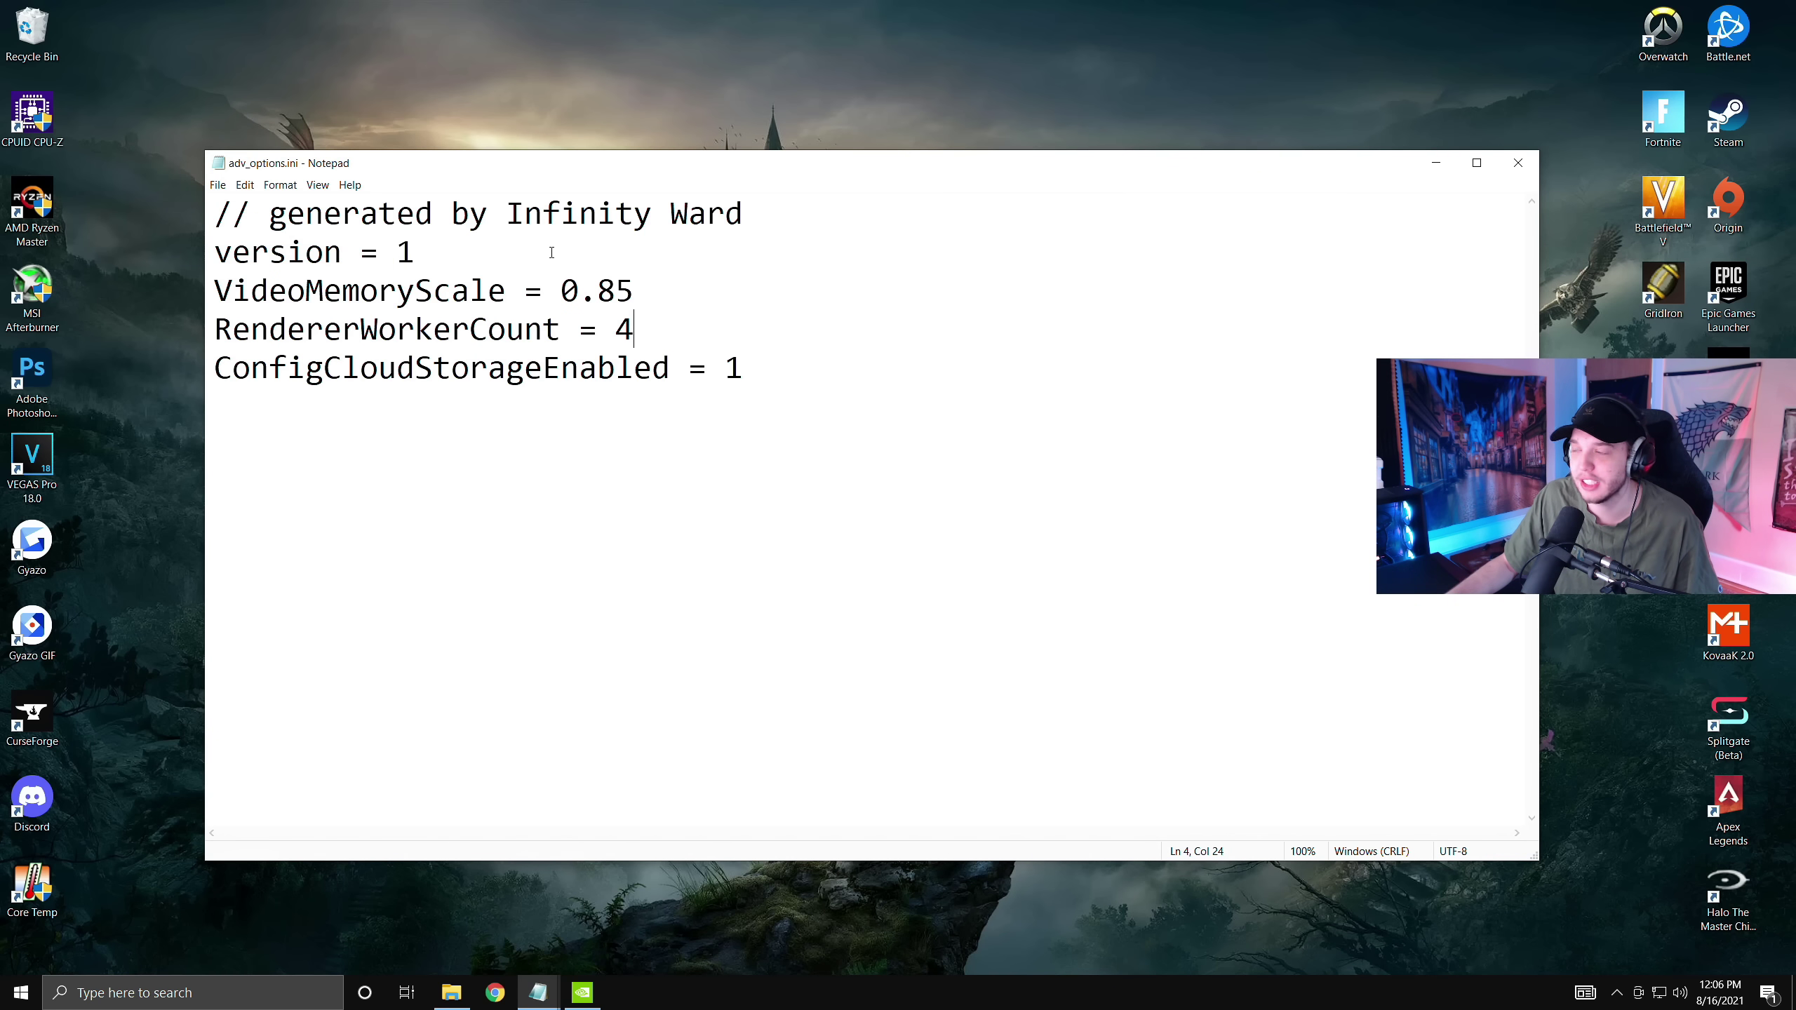
{"action": "left_click", "coordinate": [1509, 166]}
{"action": "left_click", "coordinate": [1396, 194]}
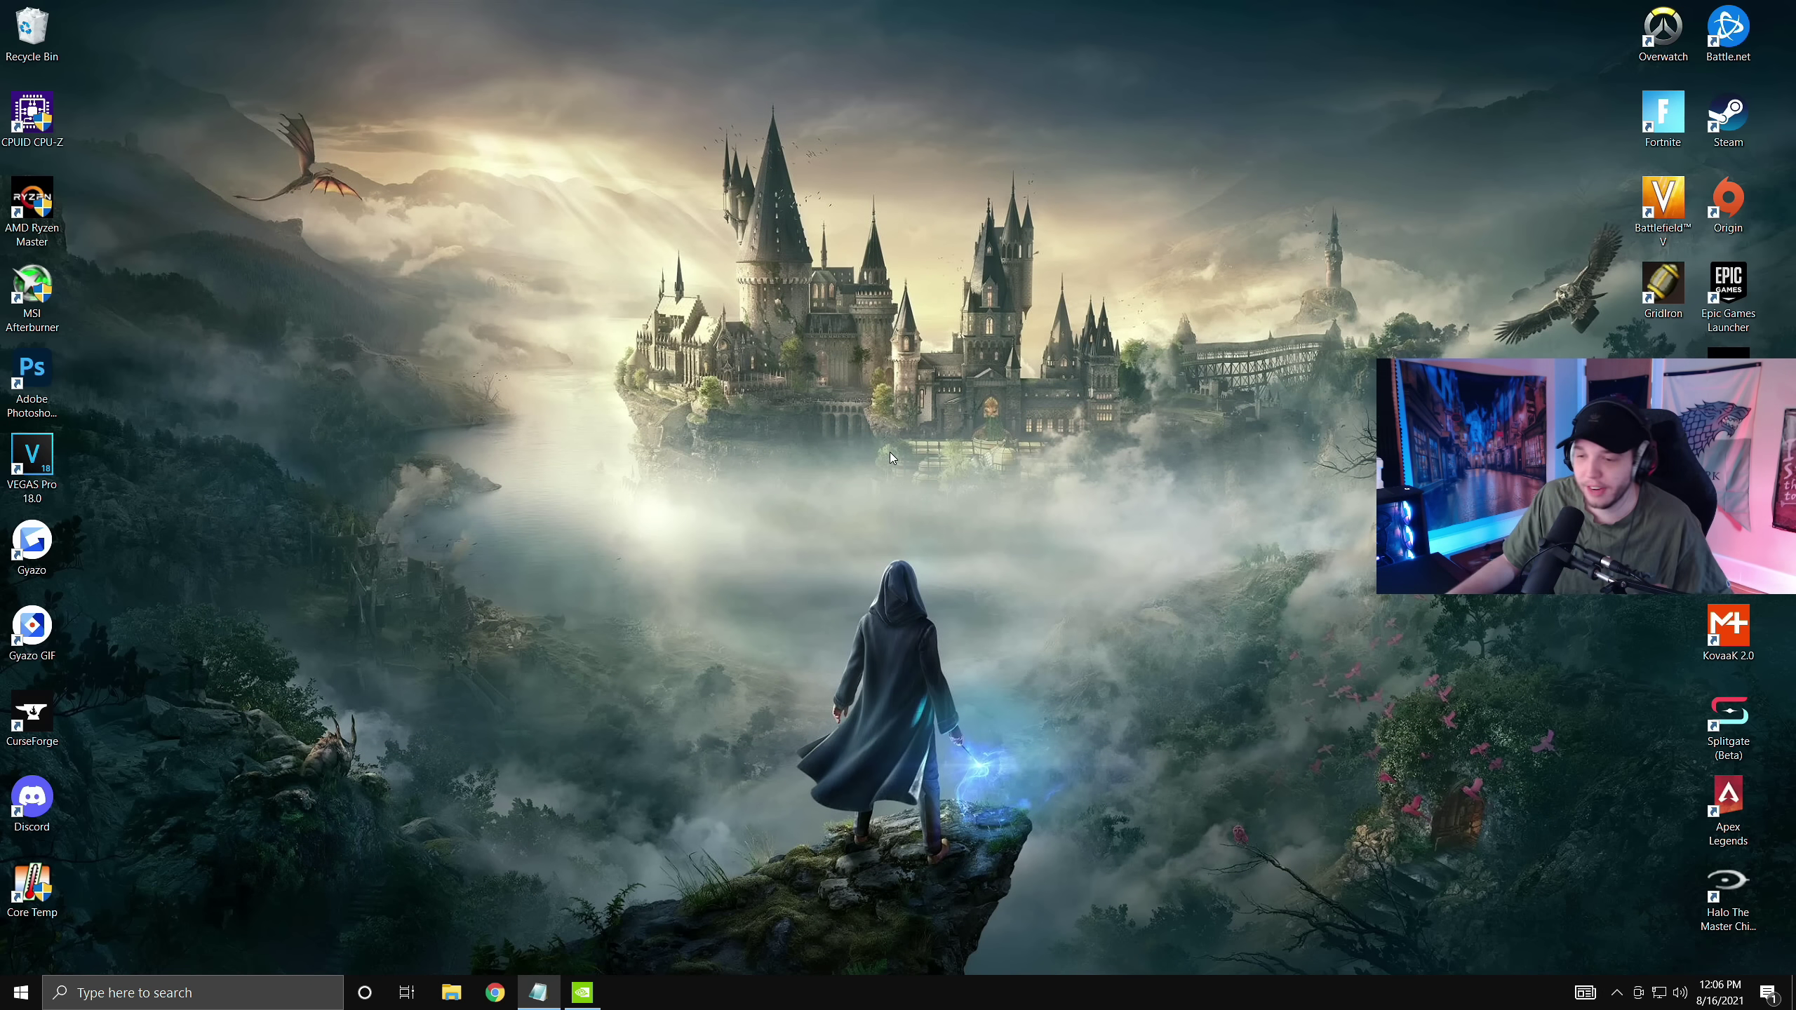
Turn Game Mode on, confirm Xbox Game Bar is off, and open Graphics settings
{"action": "left_click", "coordinate": [182, 999]}
{"action": "type", "text": "g"}
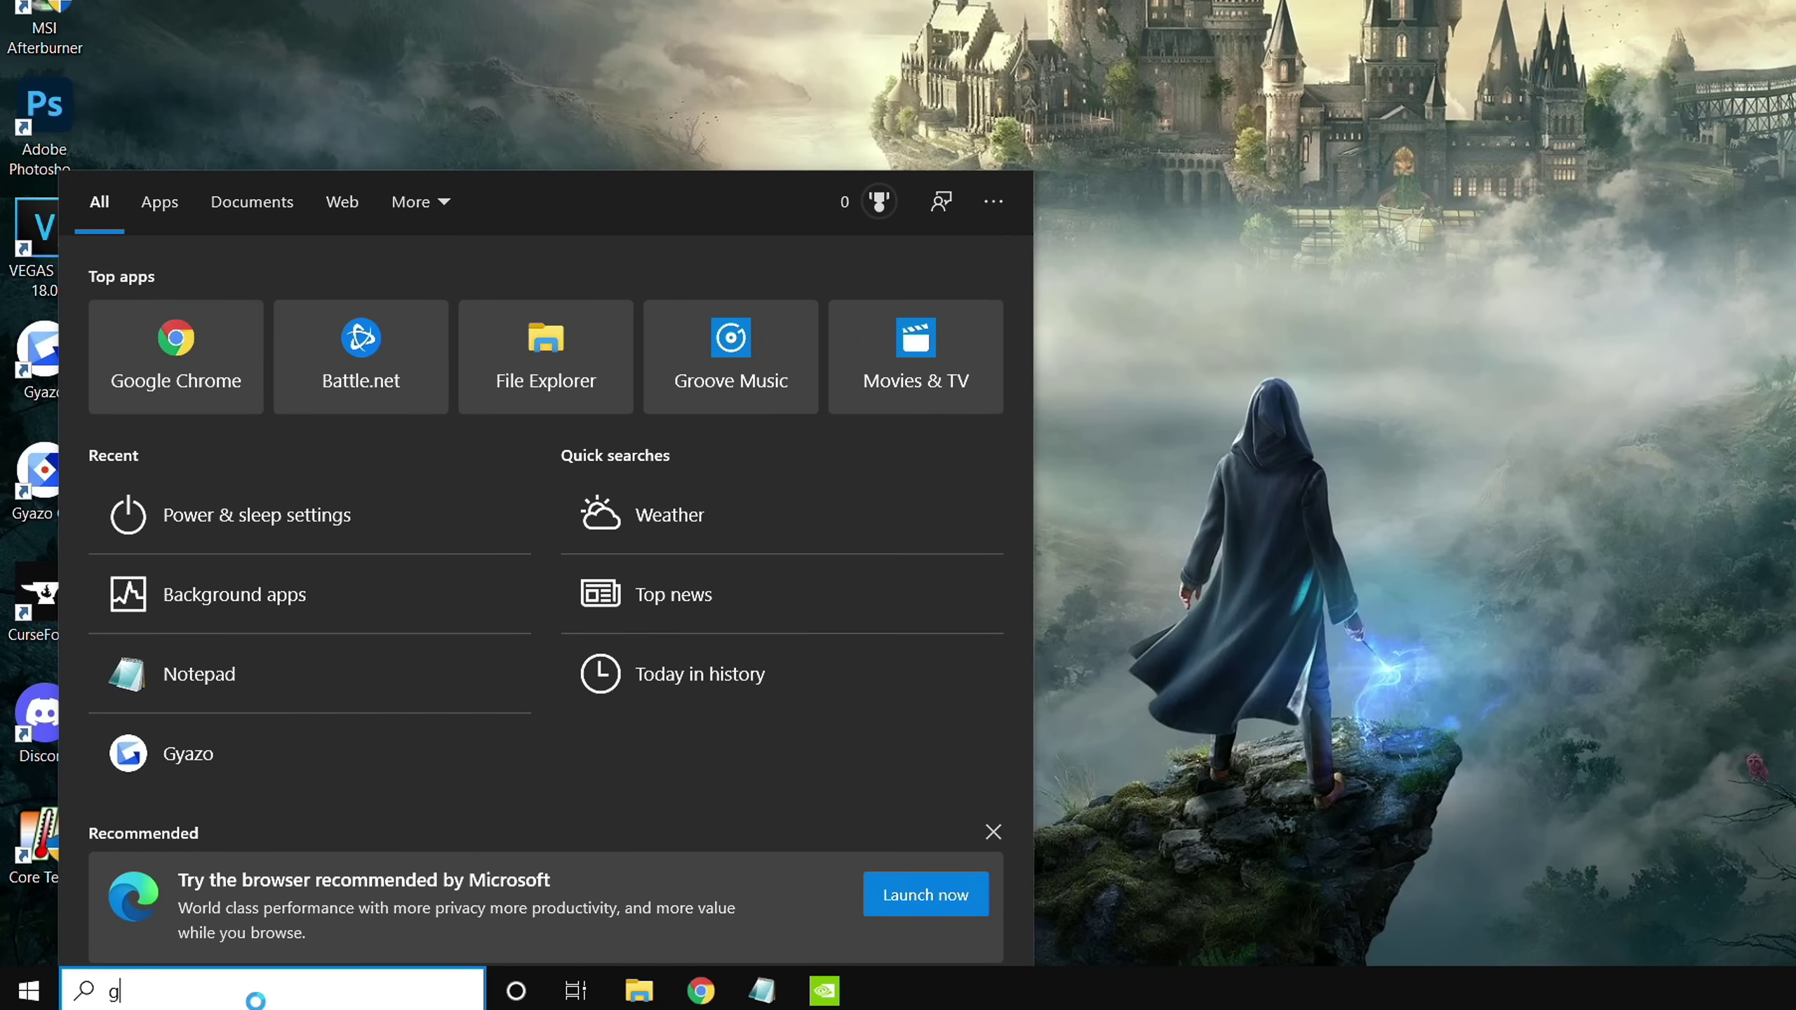
{"action": "type", "text": "ame"}
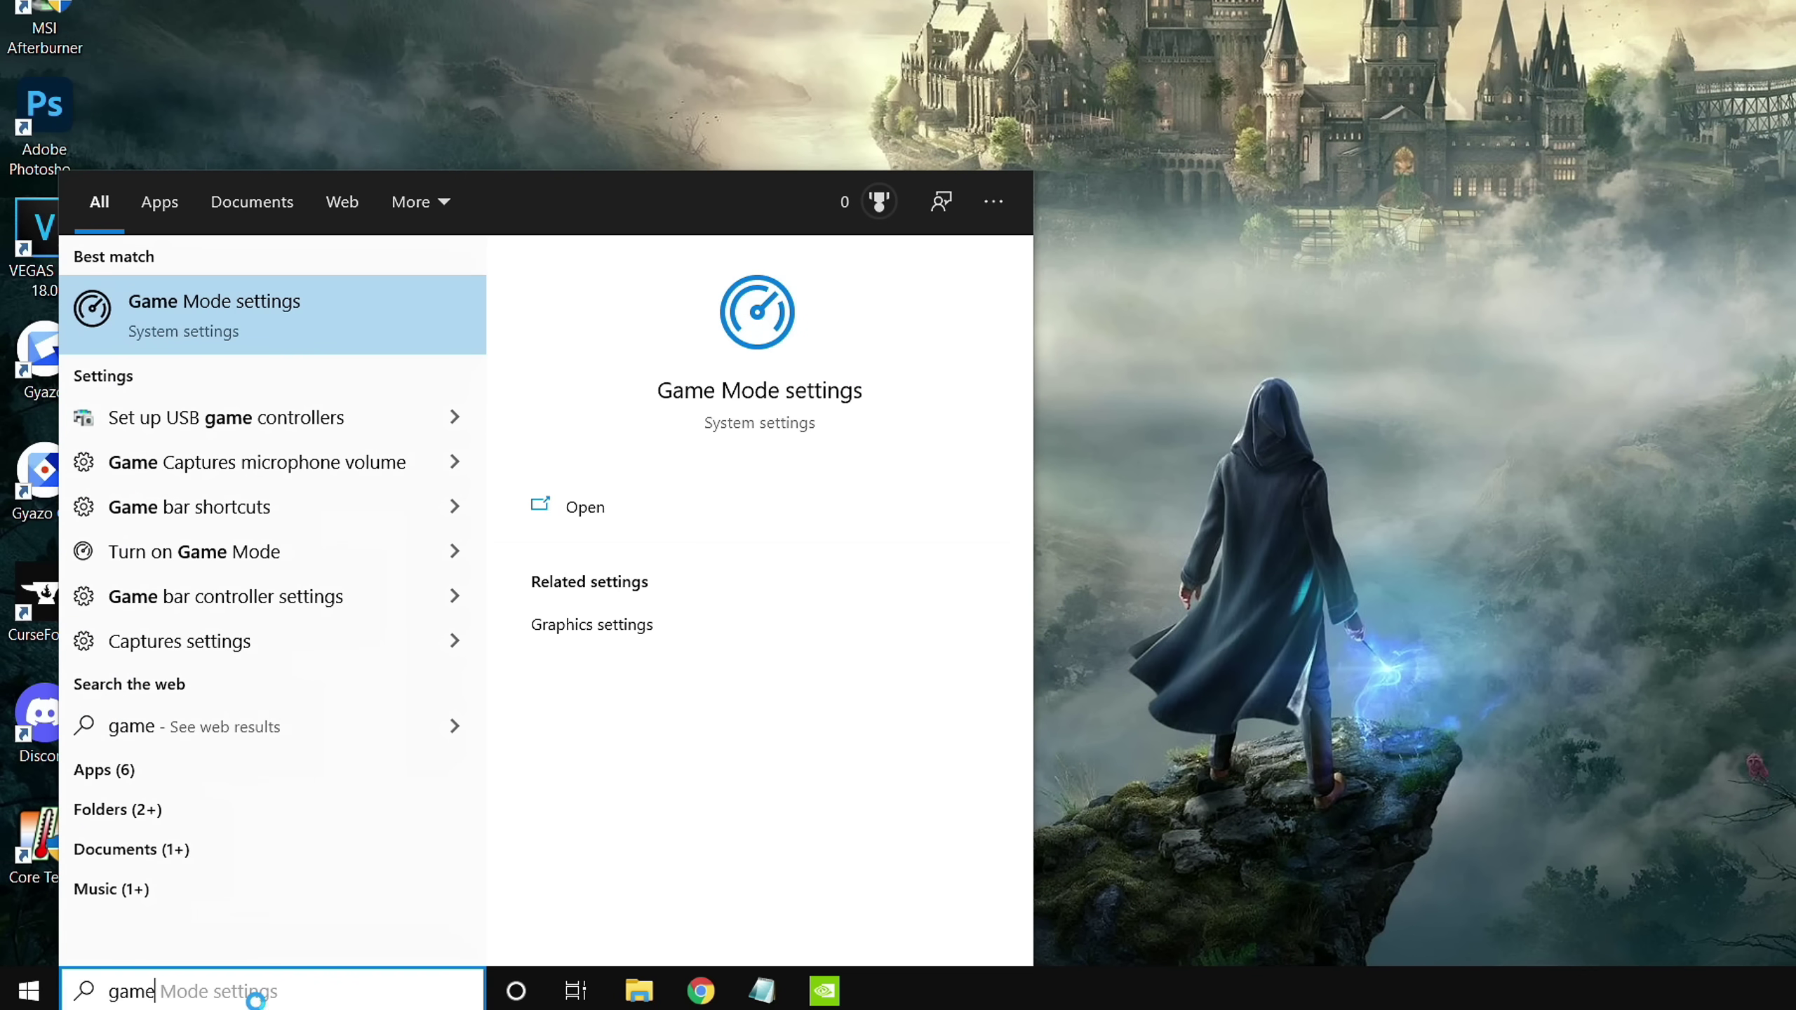
{"action": "left_click", "coordinate": [339, 316]}
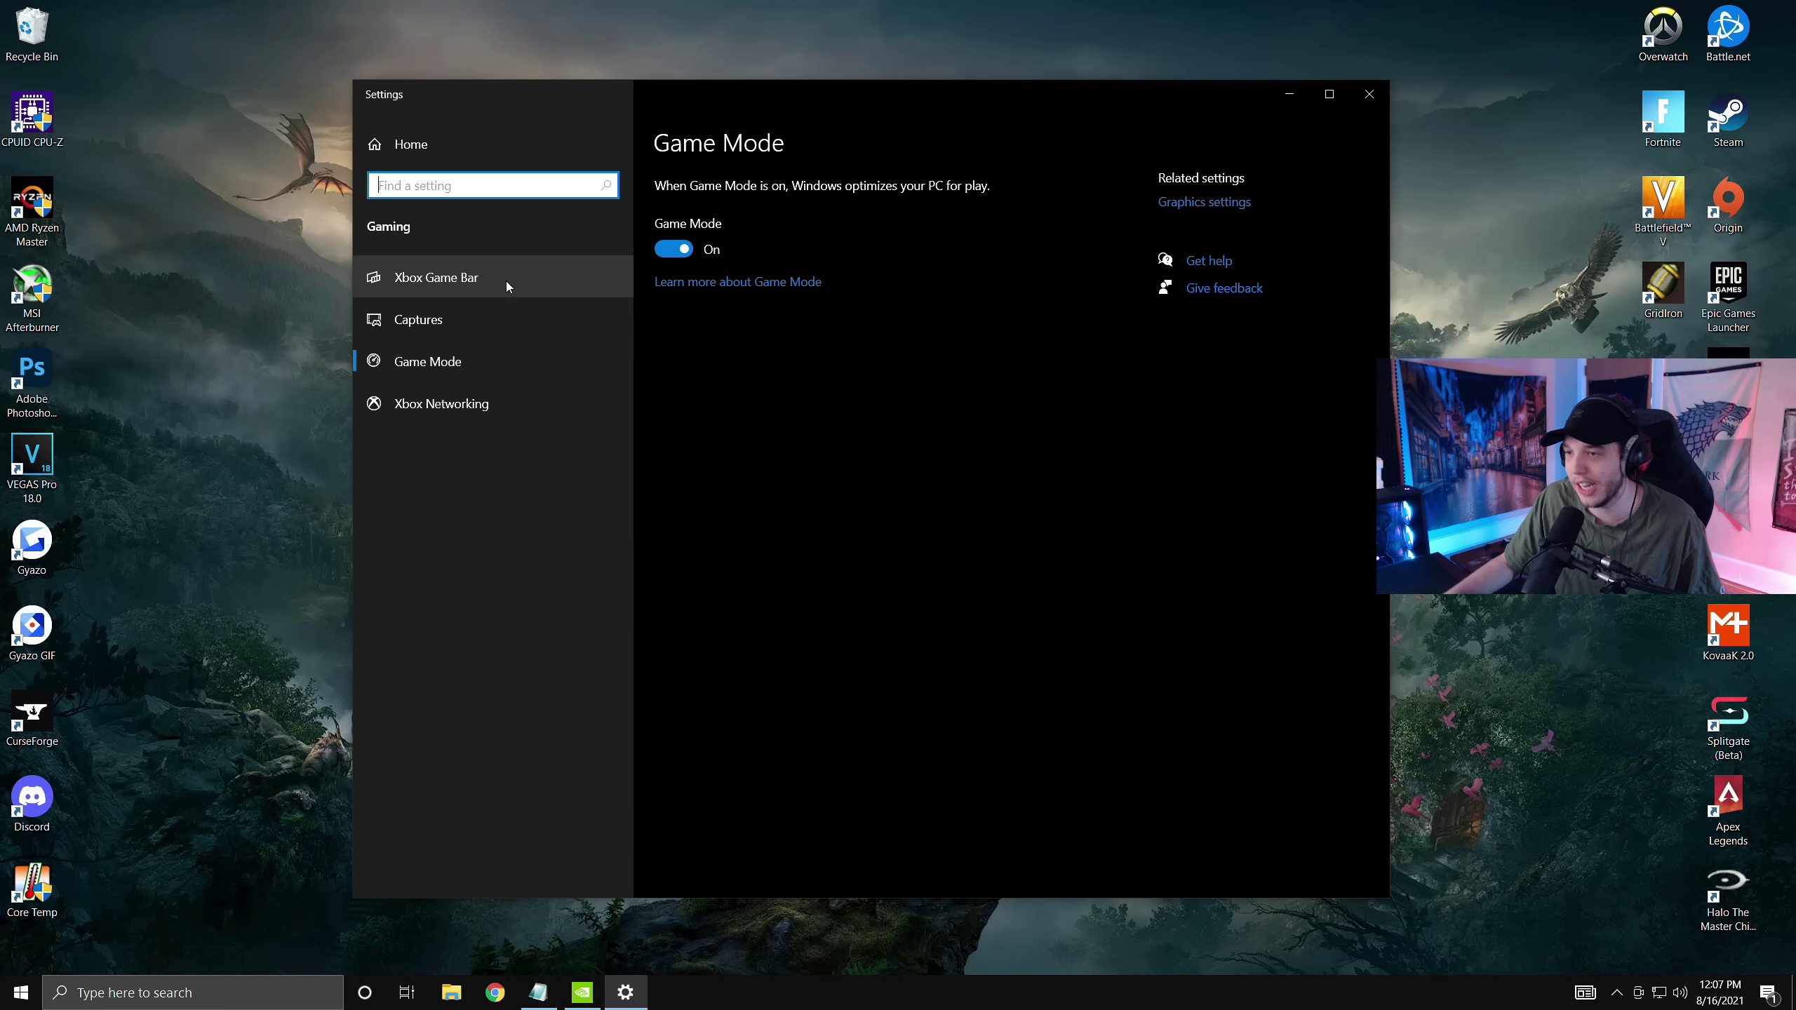
{"action": "left_click", "coordinate": [506, 284]}
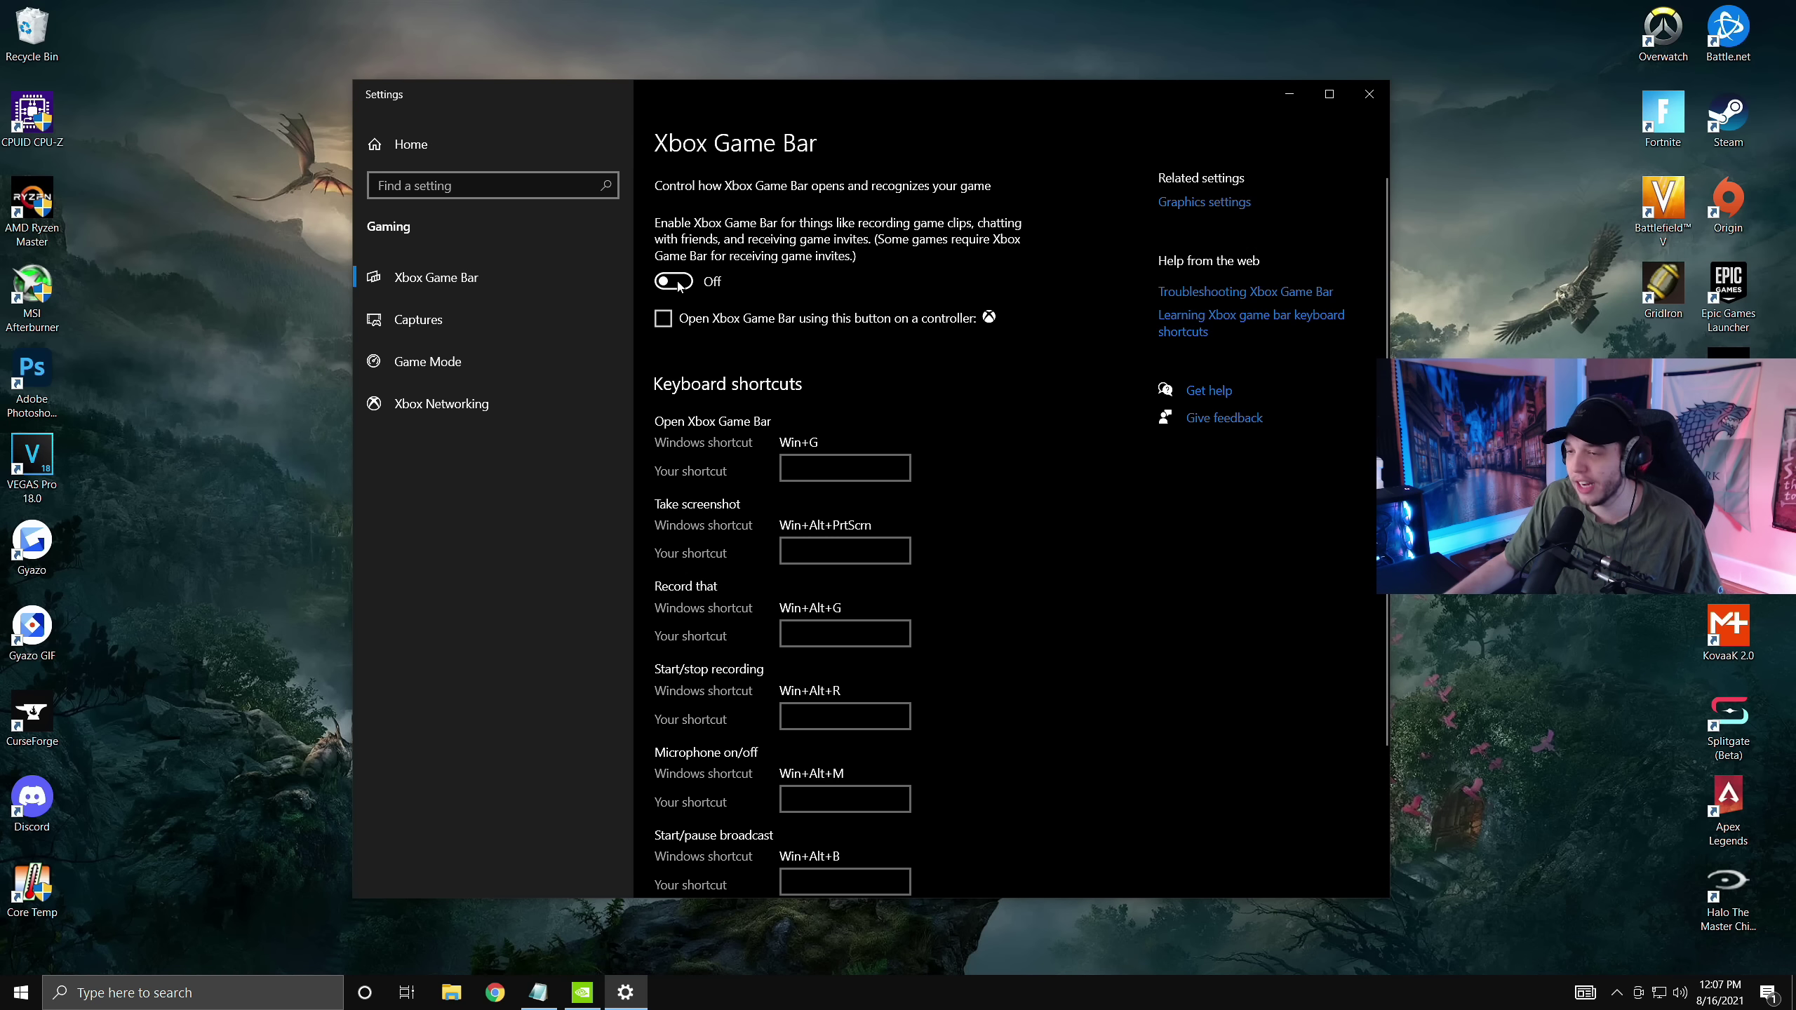
{"action": "left_click", "coordinate": [483, 369]}
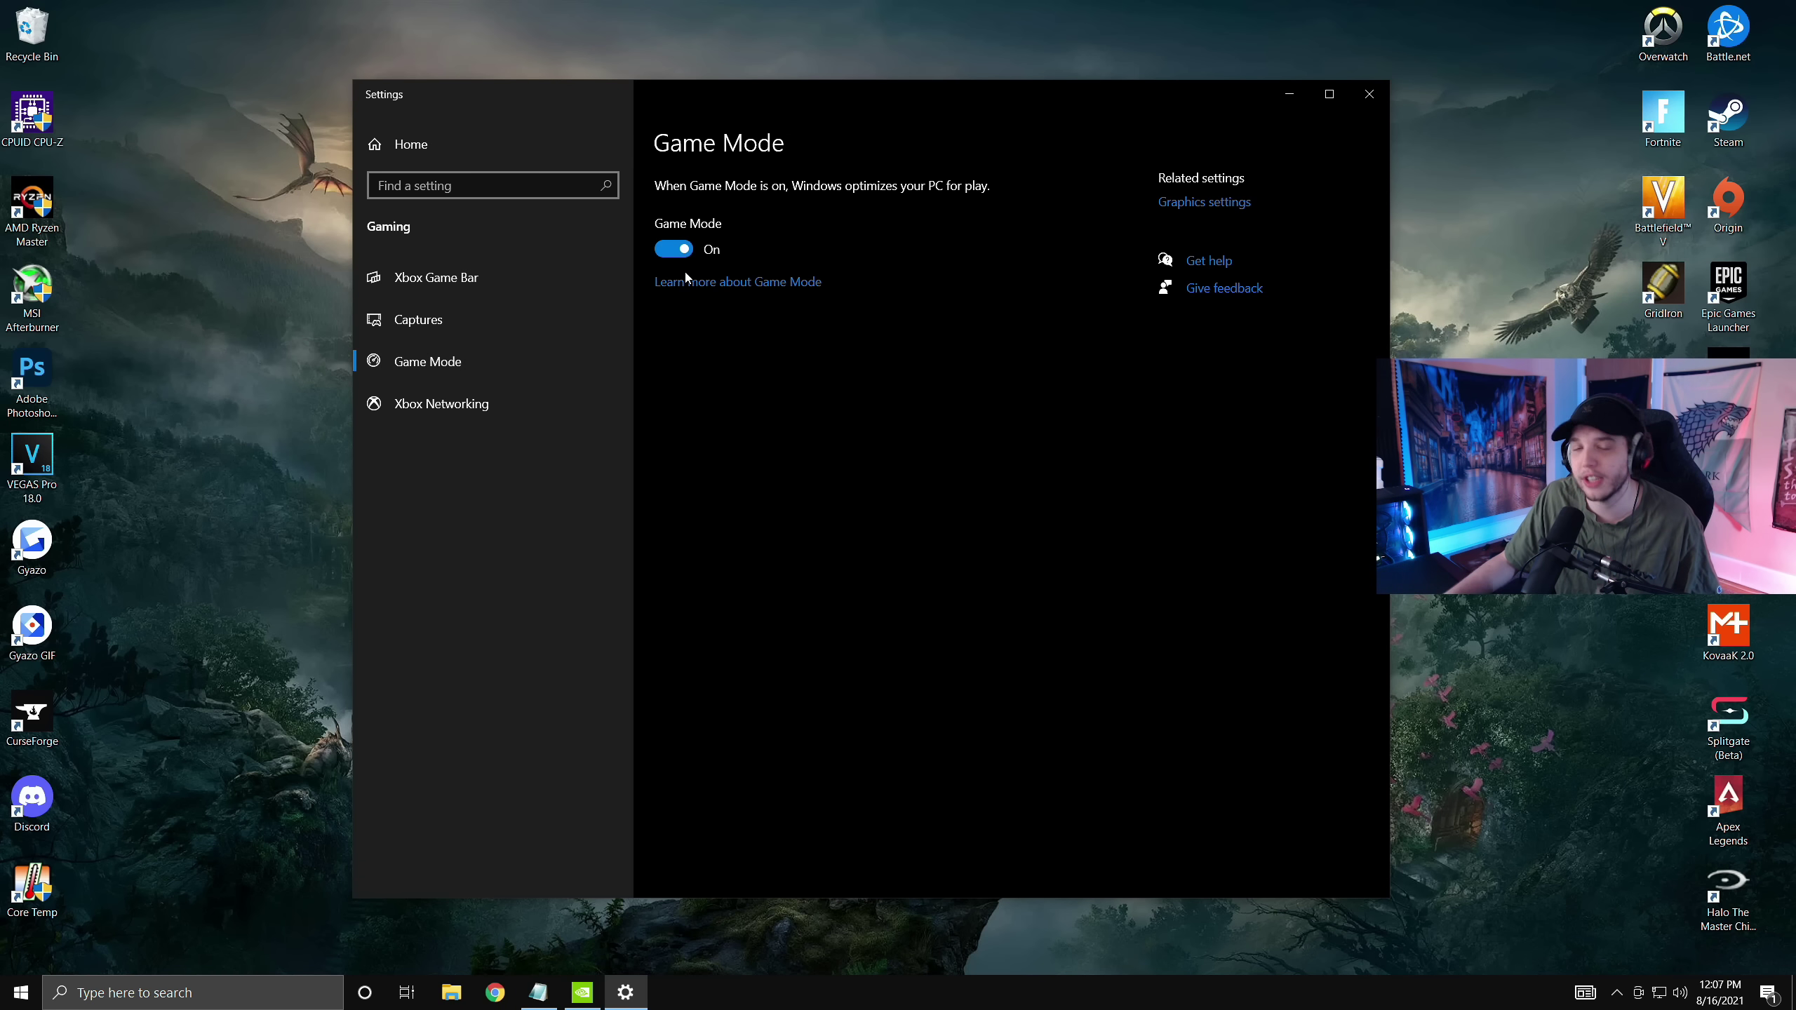
{"action": "left_click", "coordinate": [1214, 205]}
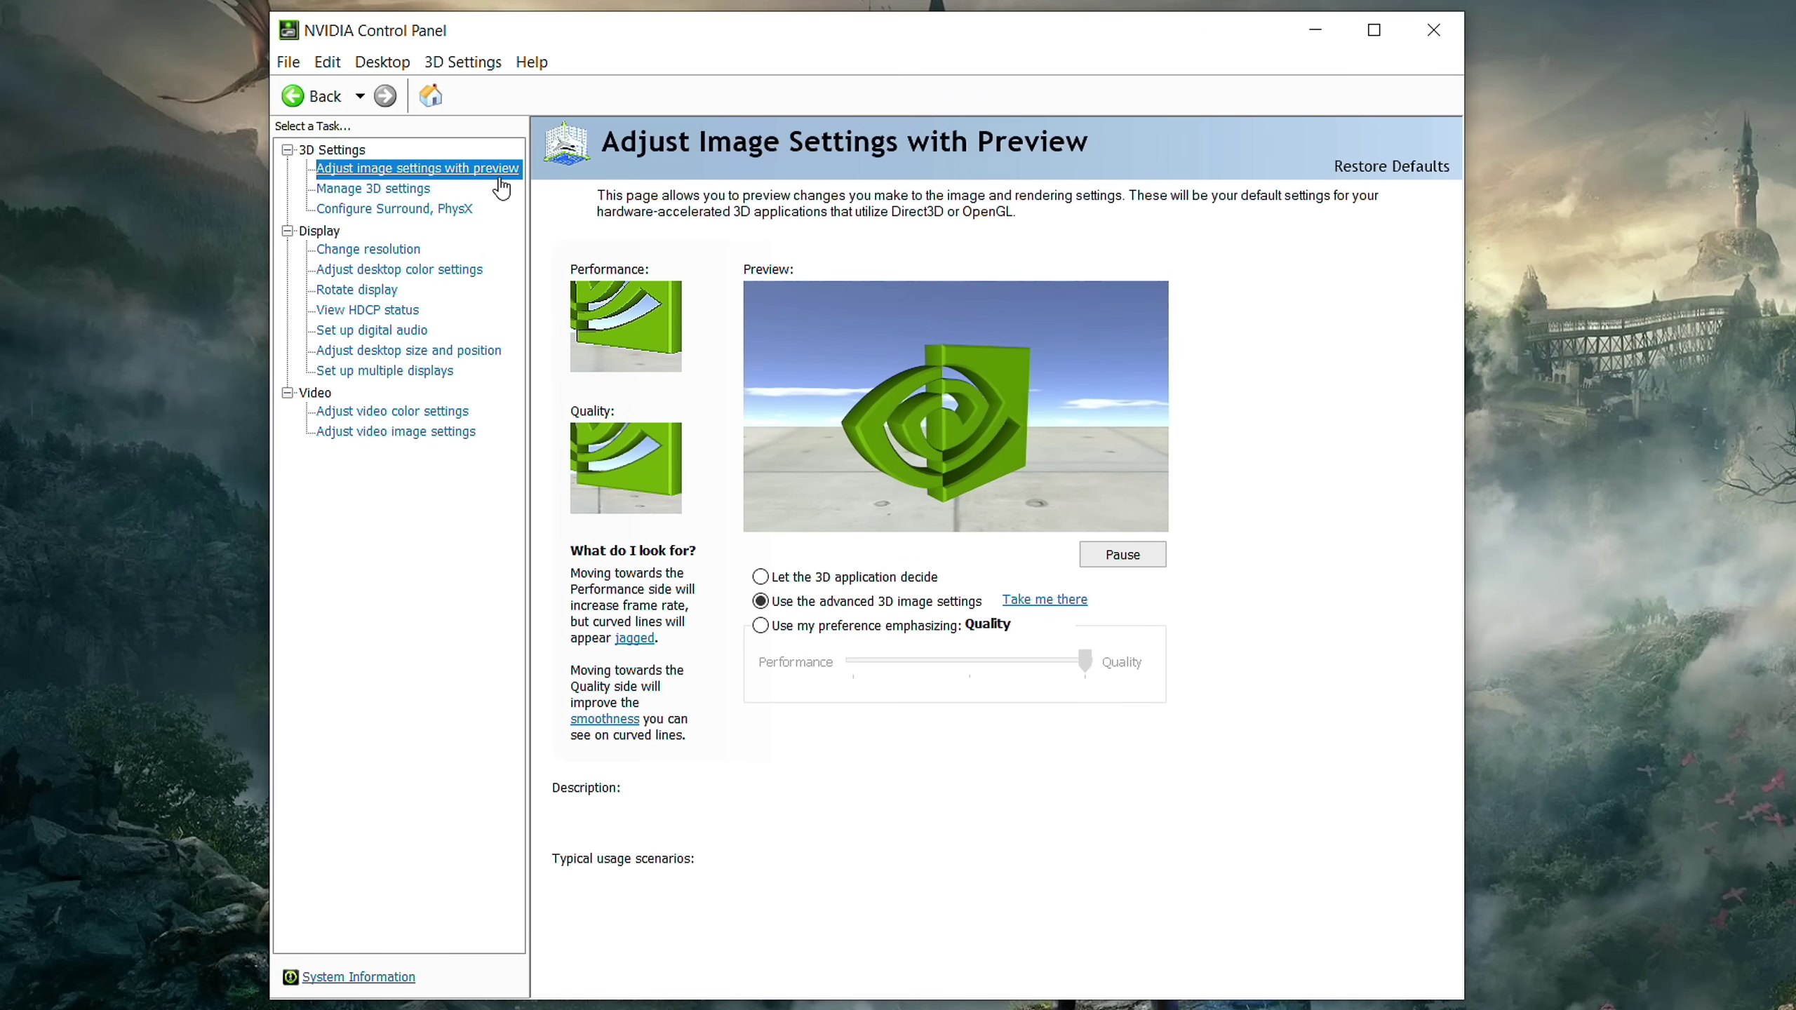
Use the advanced 3D image settings, then go to Manage 3D Settings
{"action": "mouse_move", "coordinate": [965, 606]}
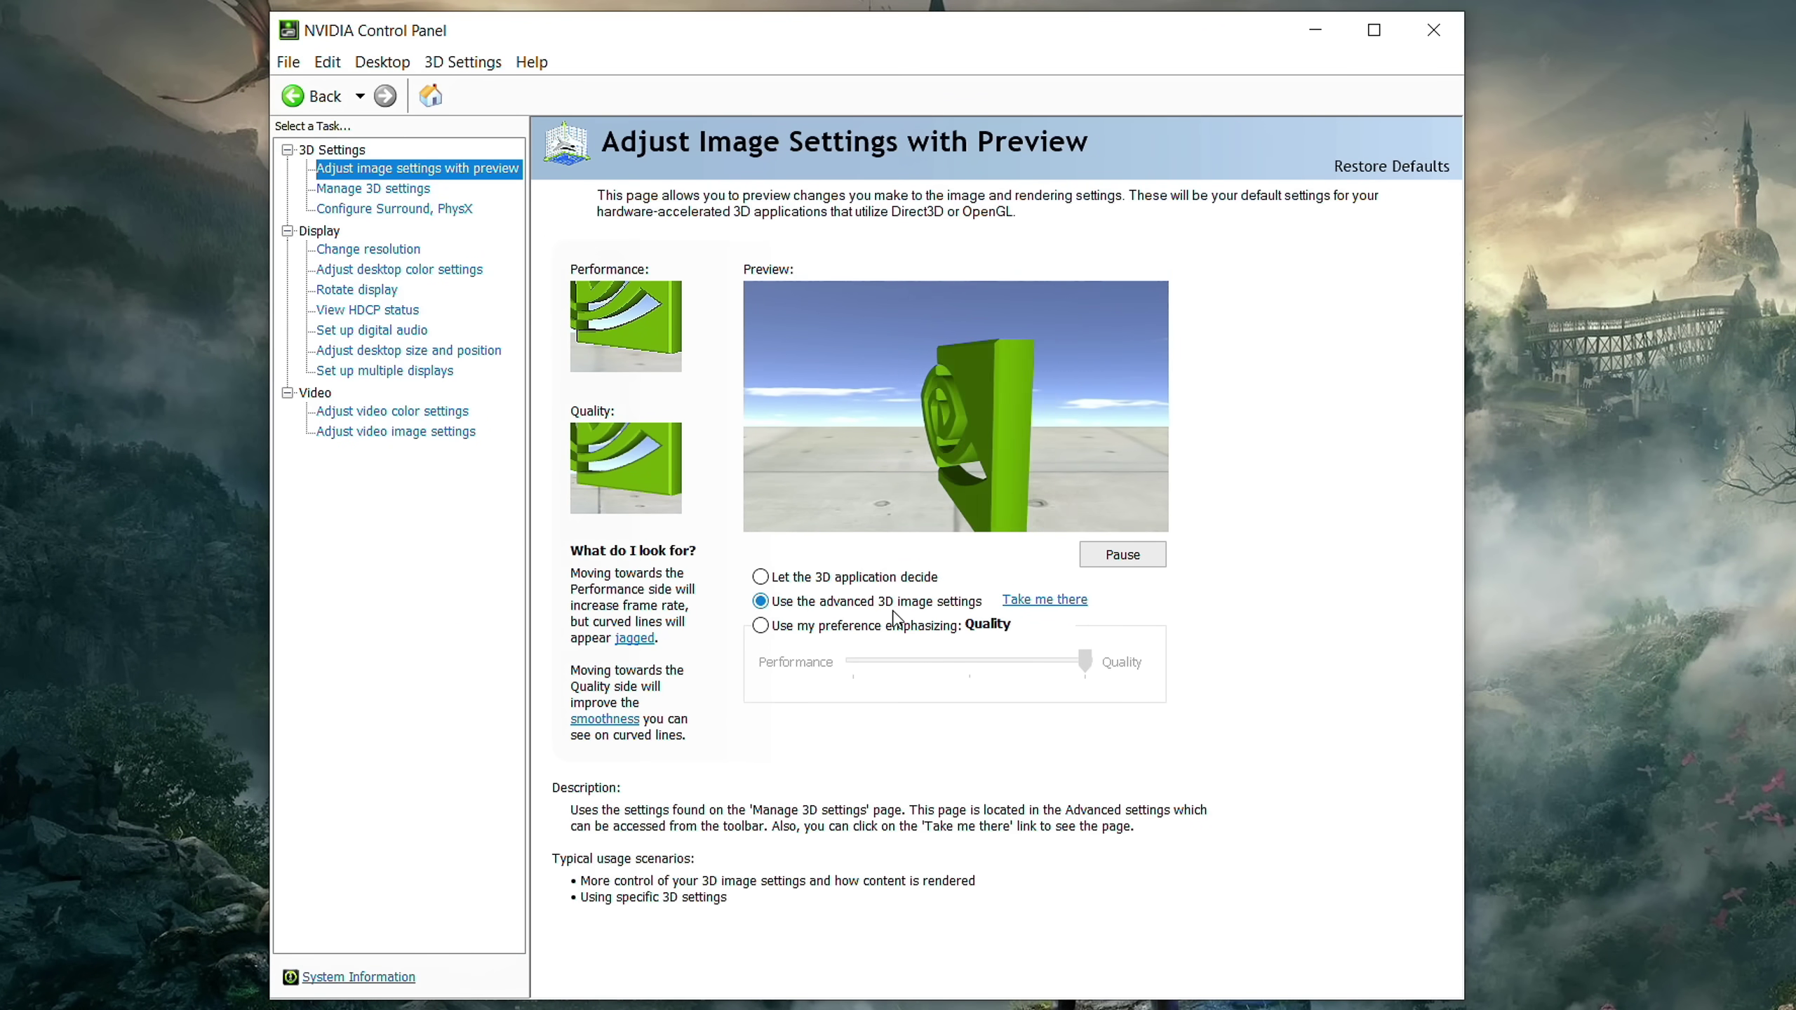
{"action": "left_click", "coordinate": [393, 193]}
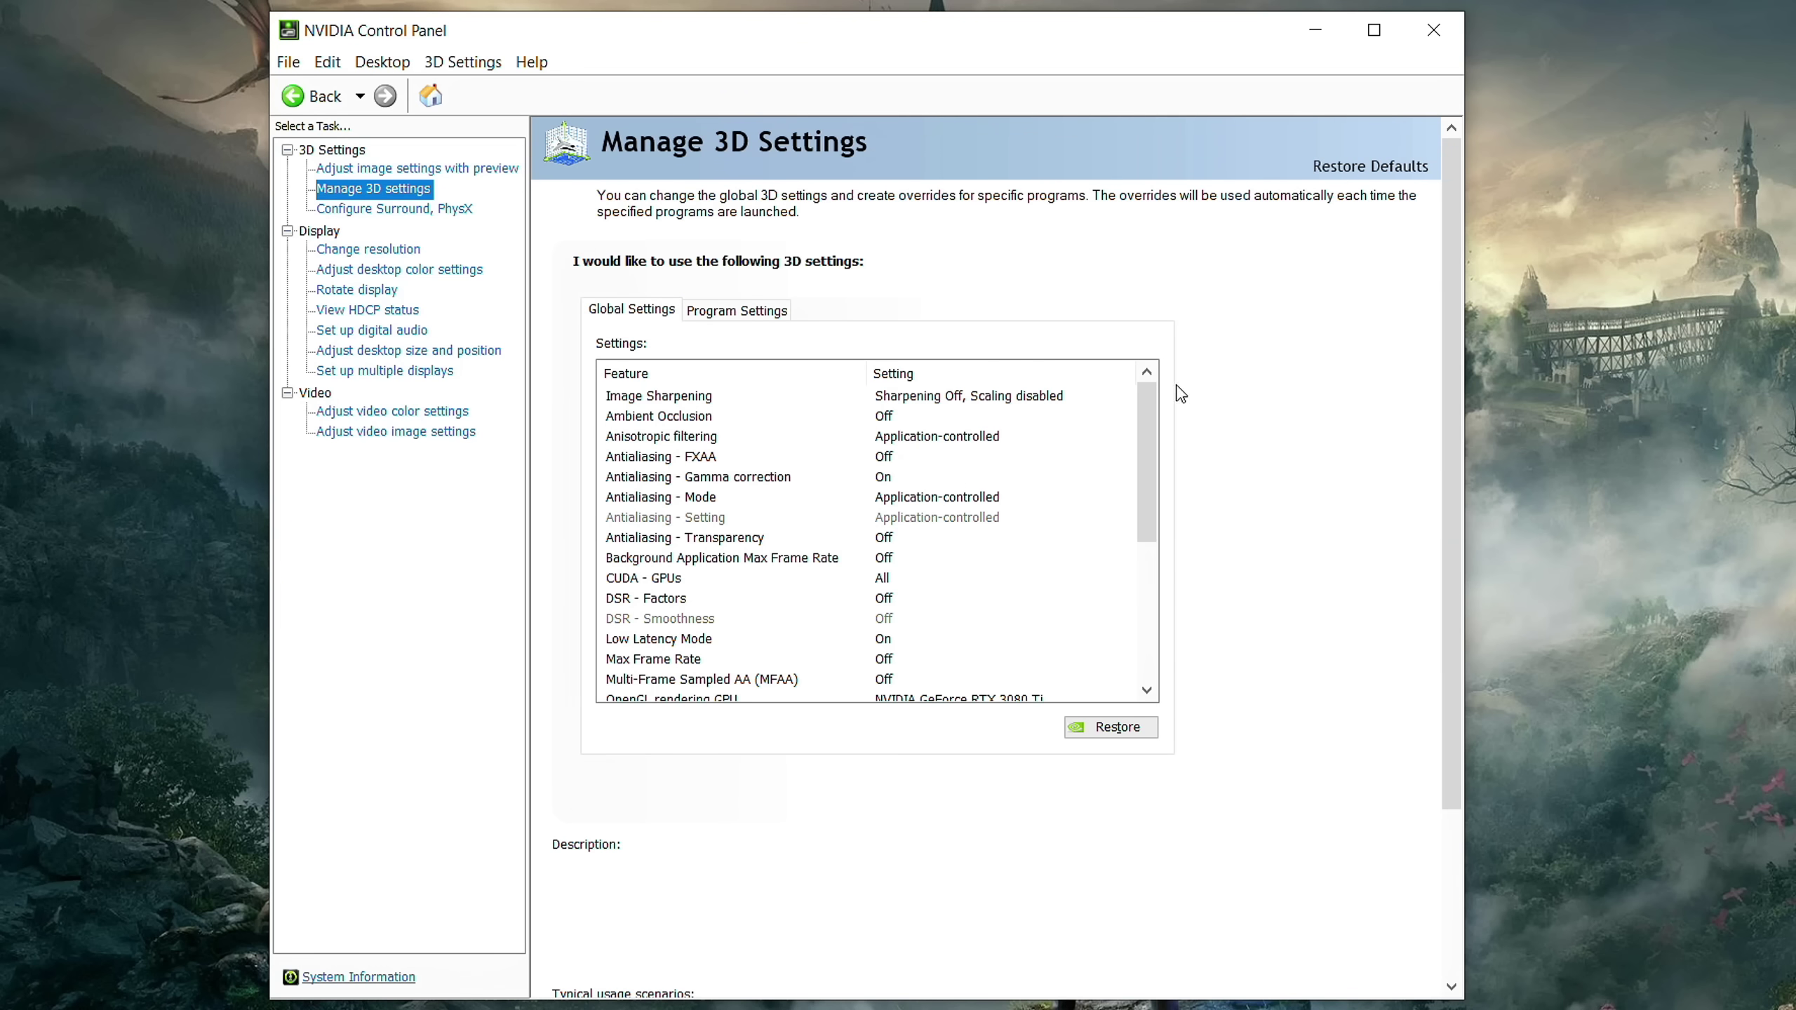
{"action": "left_click_drag", "start_coordinate": [1145, 425], "coordinate": [1151, 554]}
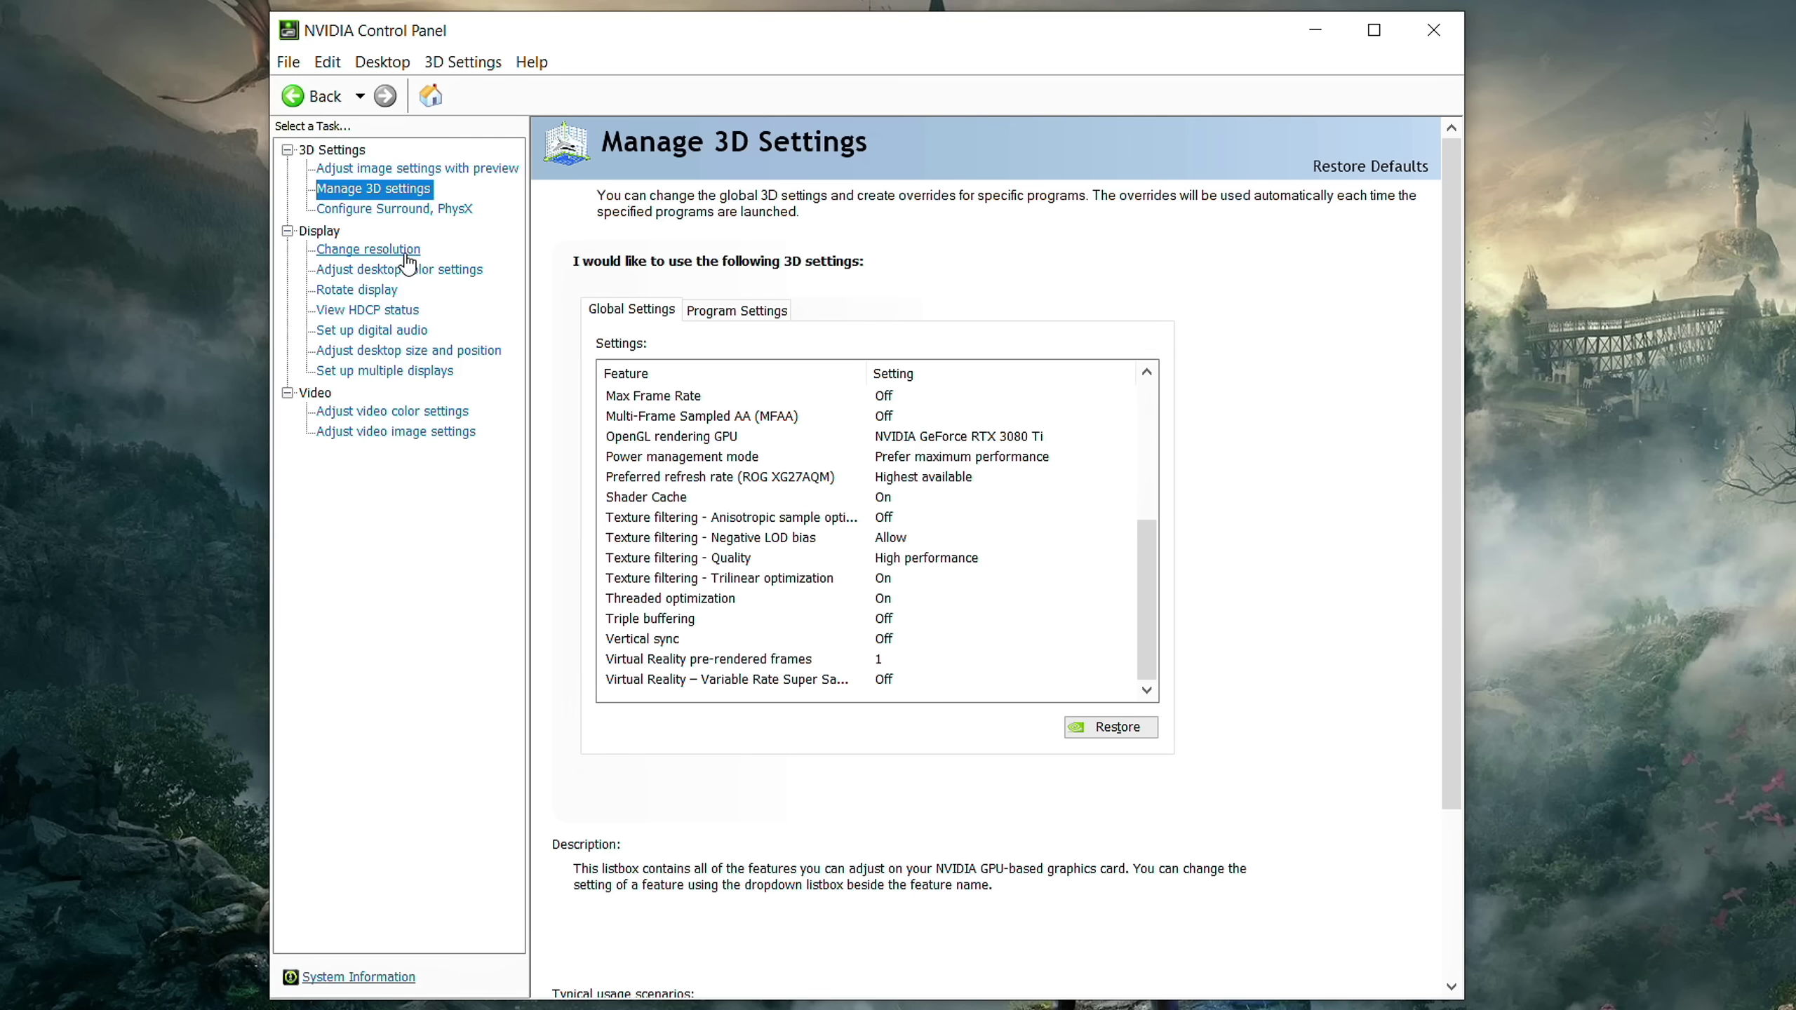
Open Change resolution and check the DELL S2721DGF and Elgato1440HDR, then reselect ROG XG27AQM
{"action": "left_click", "coordinate": [357, 251]}
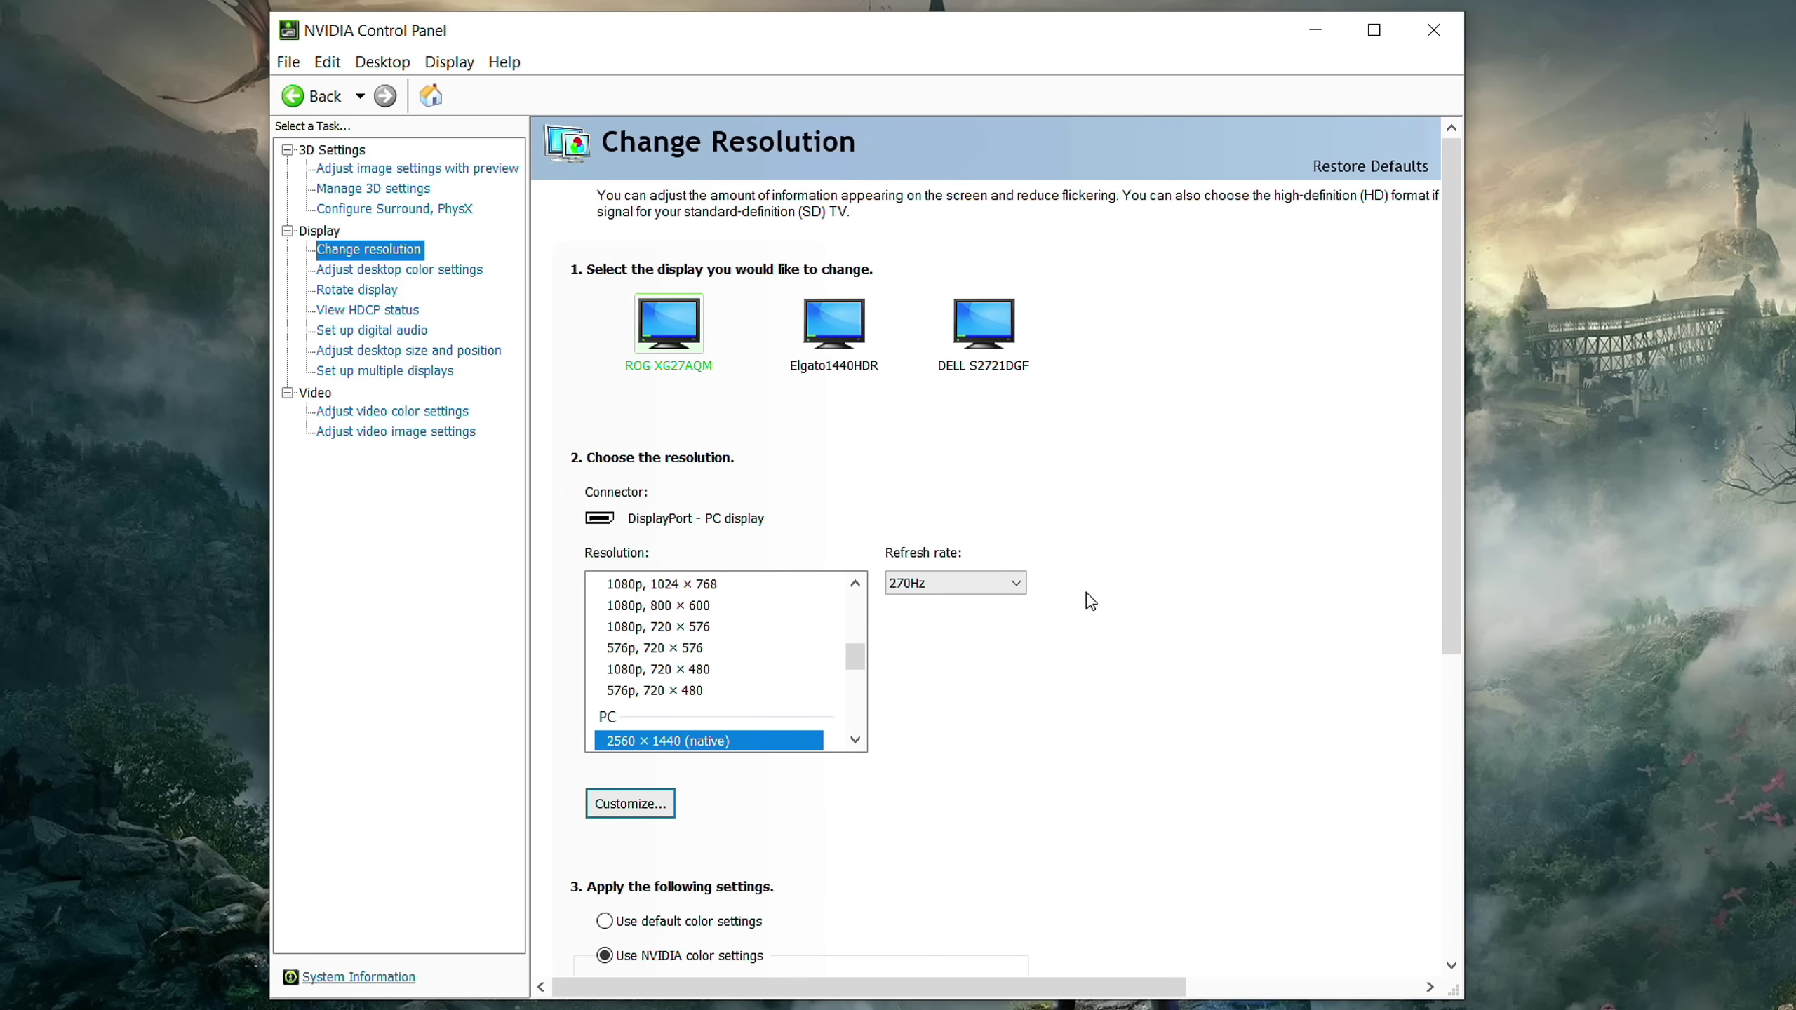
{"action": "scroll", "coordinate": [774, 679], "scroll_direction": "down", "scroll_amount": 1}
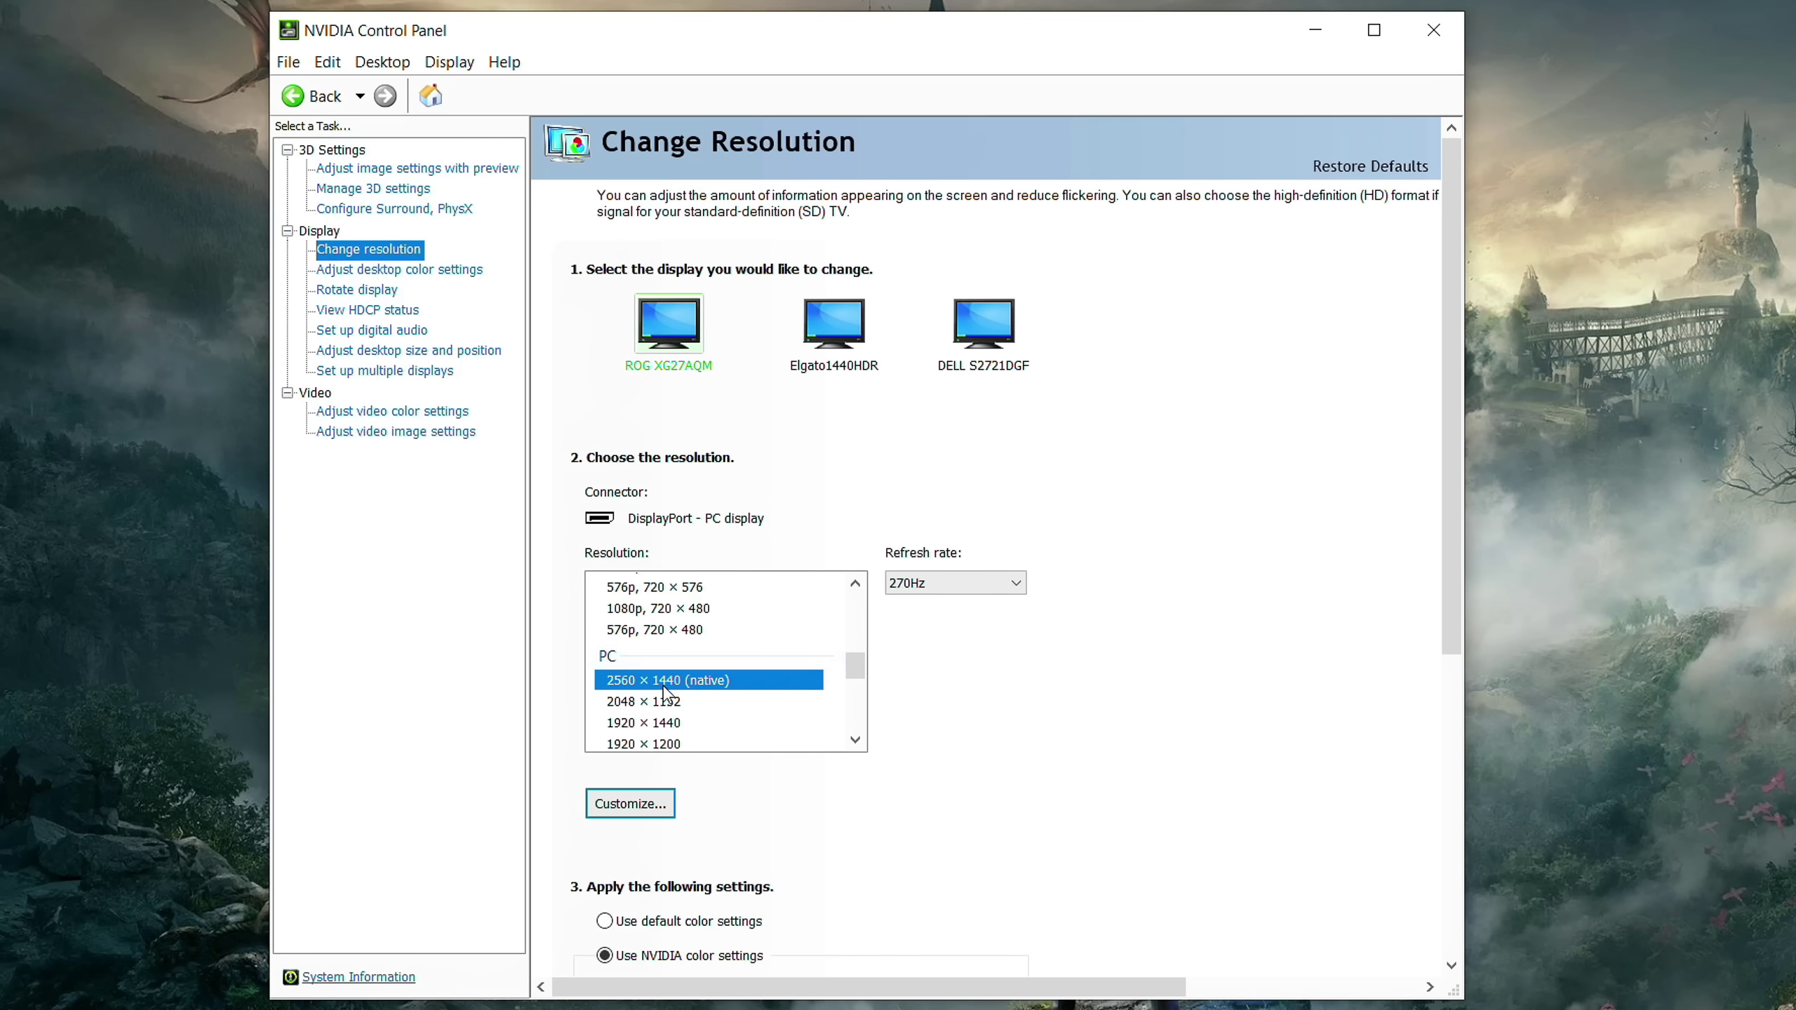
{"action": "scroll", "coordinate": [728, 683], "scroll_direction": "up", "scroll_amount": 8}
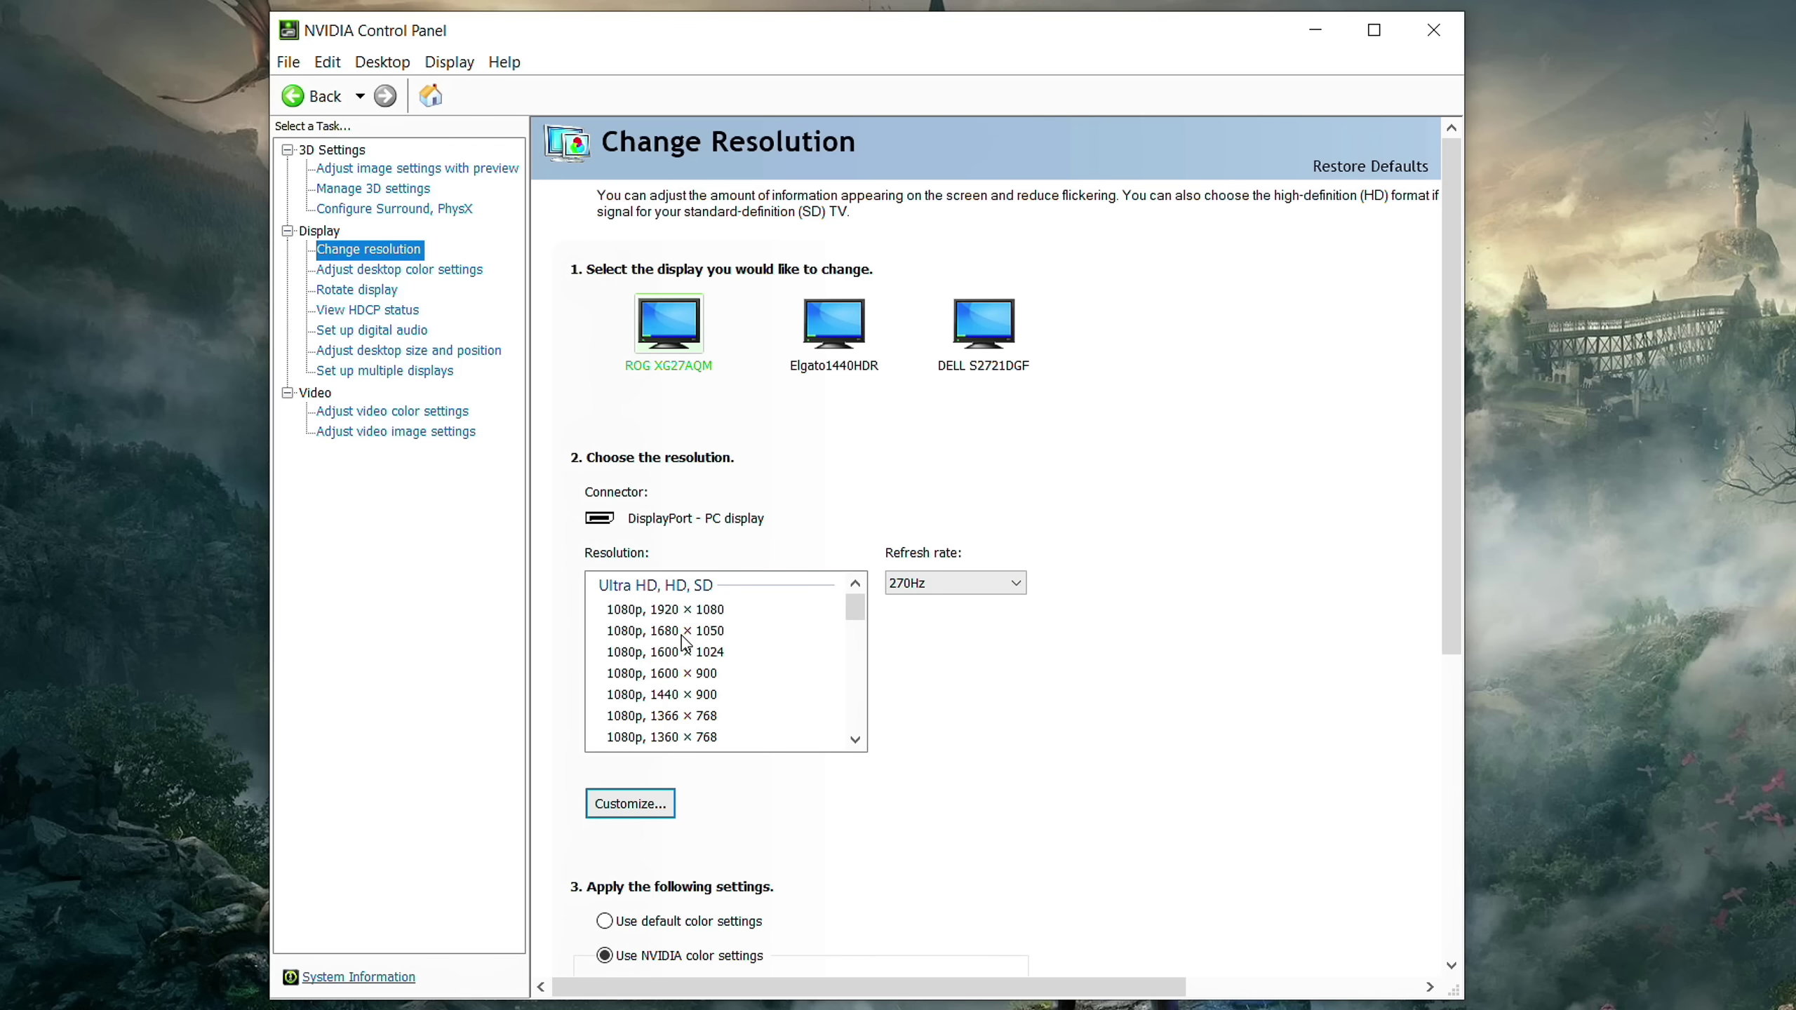
{"action": "scroll", "coordinate": [684, 643], "scroll_direction": "down", "scroll_amount": 7}
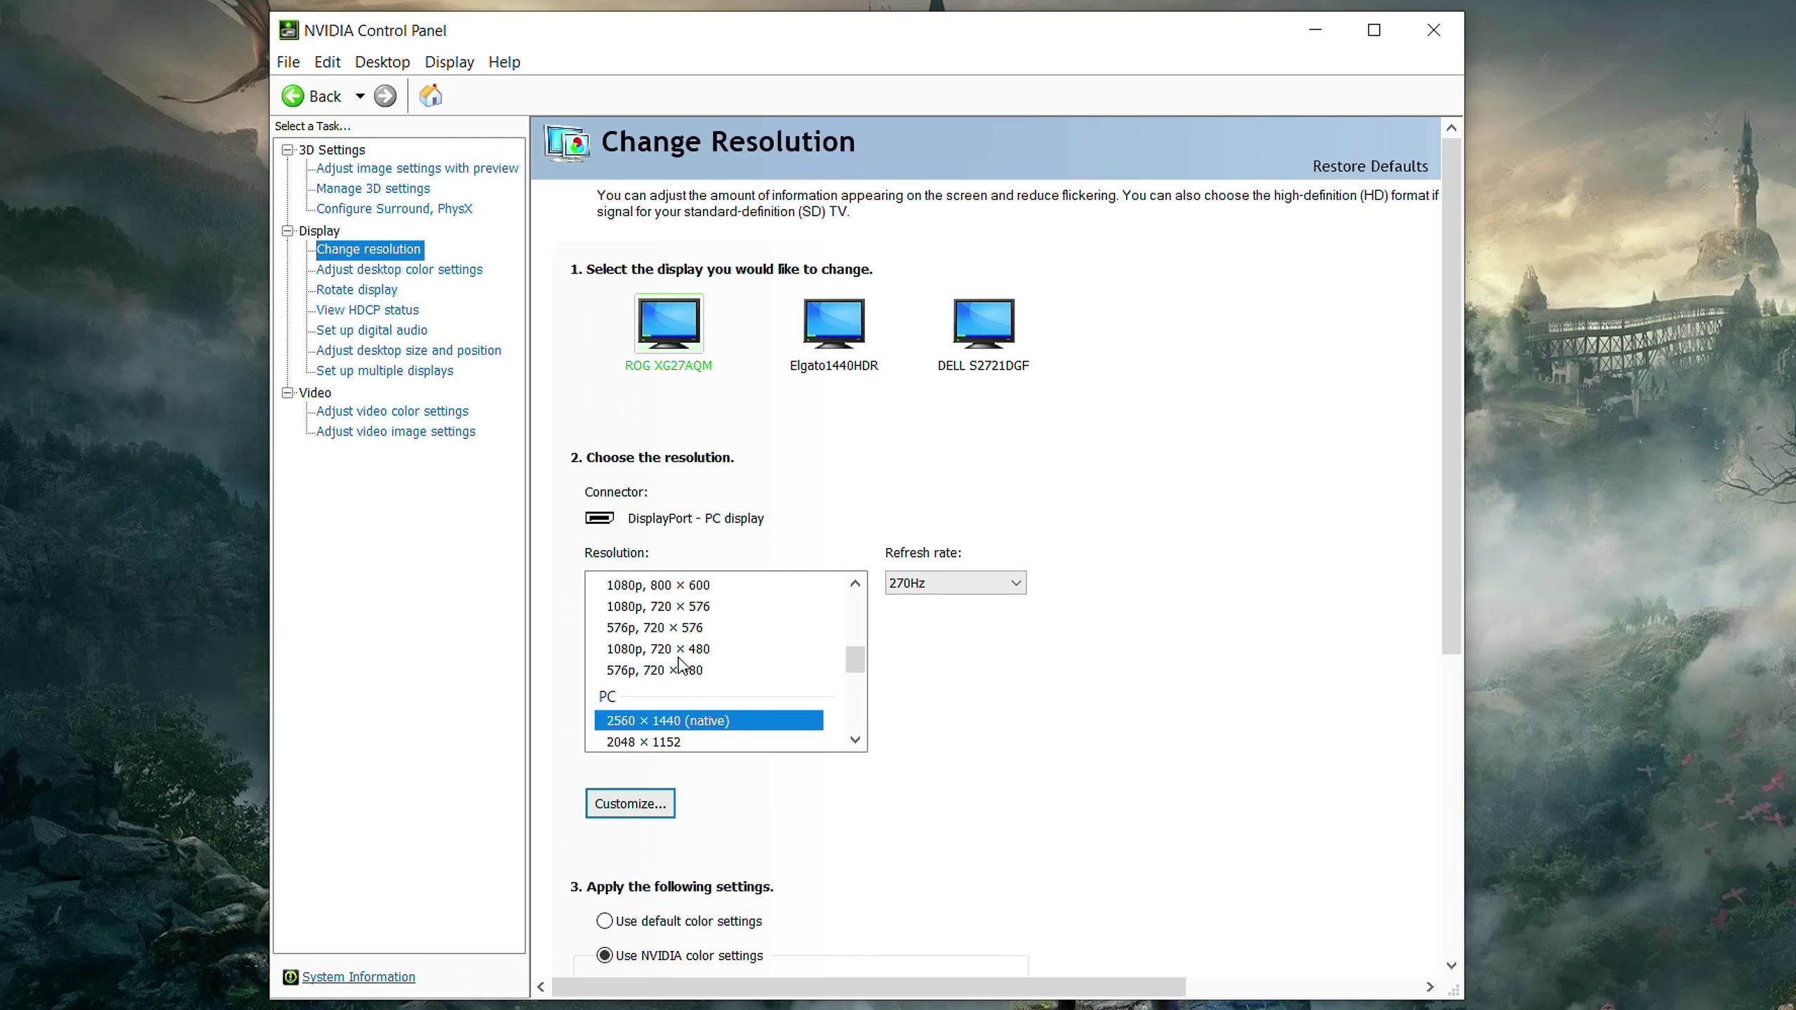
{"action": "scroll", "coordinate": [680, 665], "scroll_direction": "down", "scroll_amount": 1}
{"action": "scroll", "coordinate": [680, 667], "scroll_direction": "up", "scroll_amount": 1}
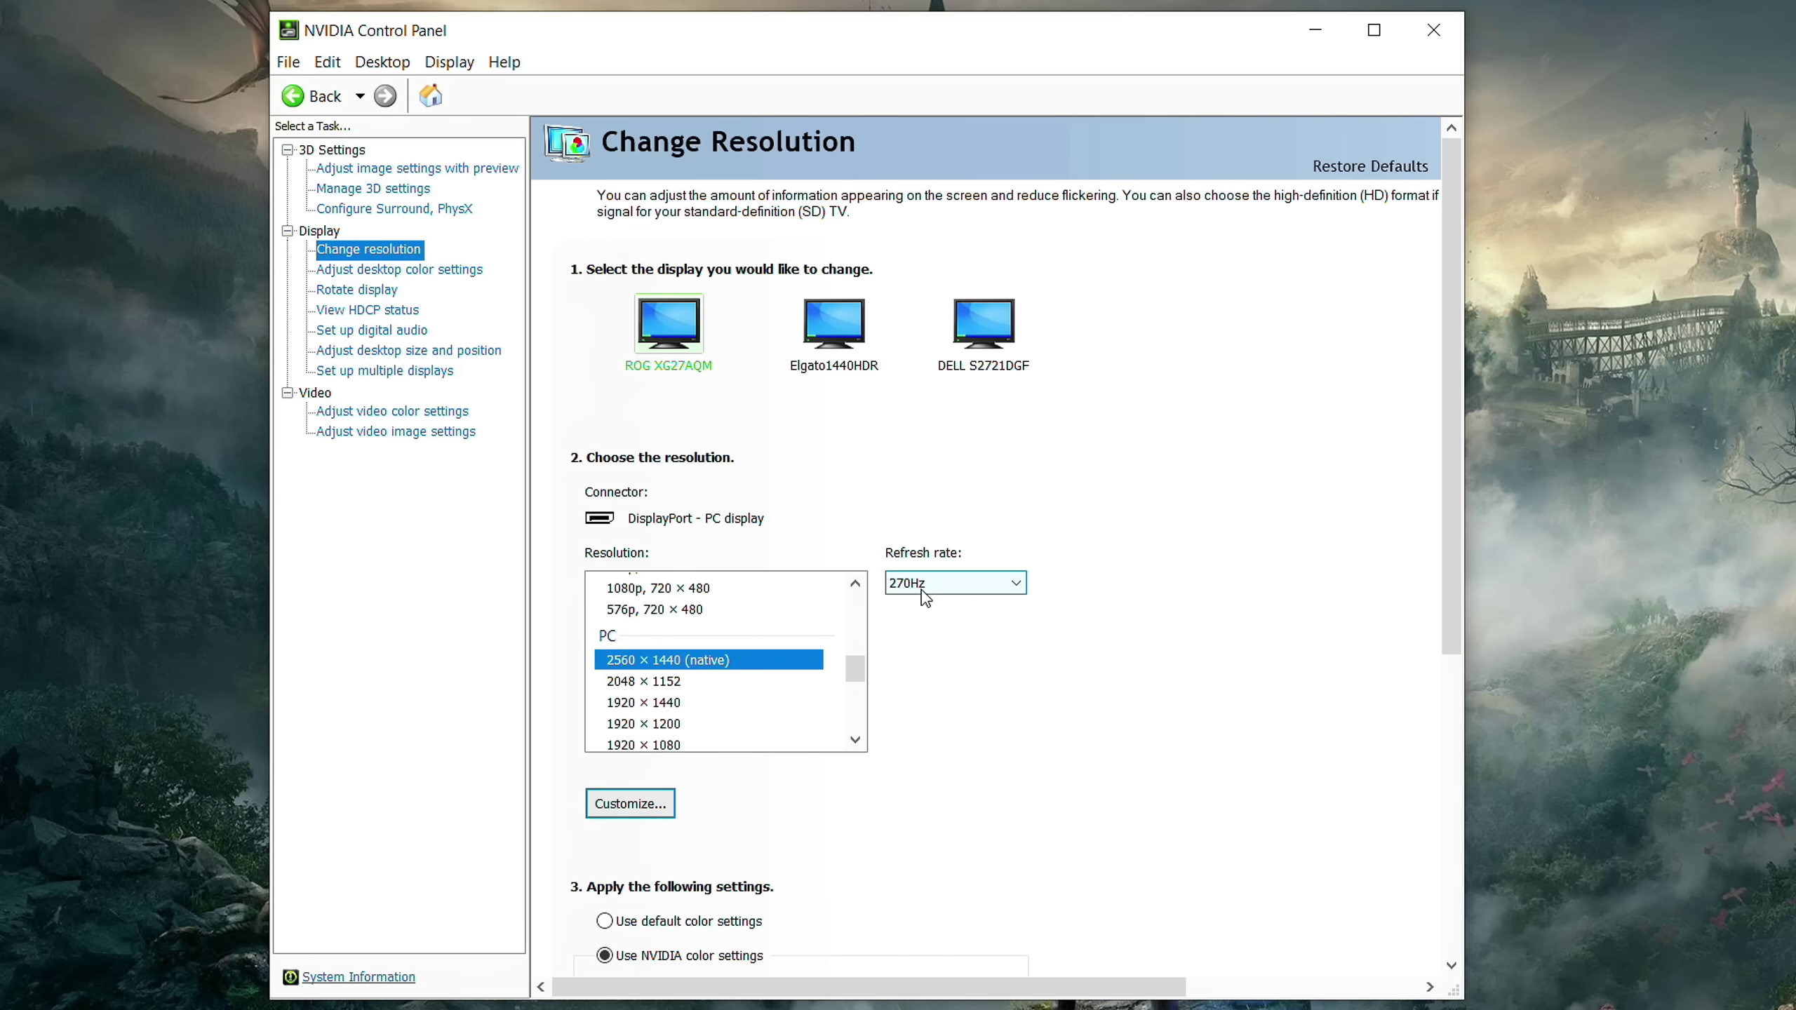
{"action": "left_click", "coordinate": [827, 340]}
{"action": "key", "text": "Right"}
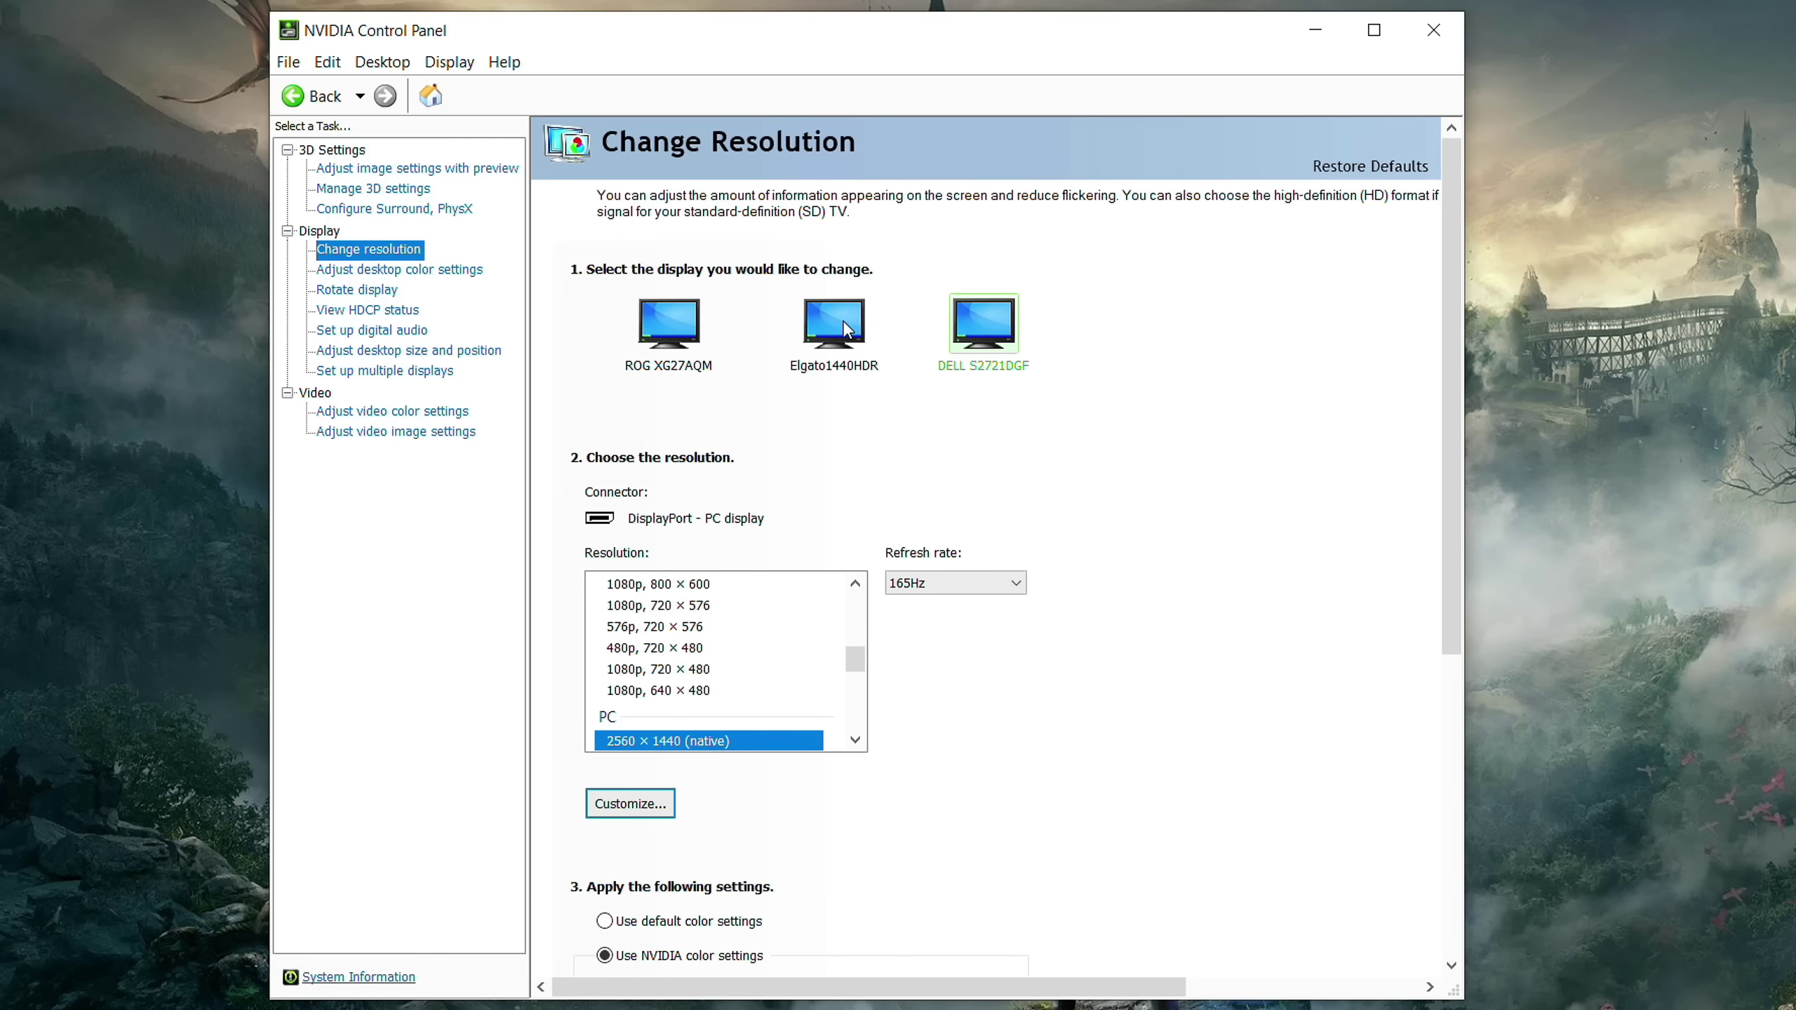
{"action": "left_click", "coordinate": [827, 339]}
{"action": "left_click", "coordinate": [668, 326]}
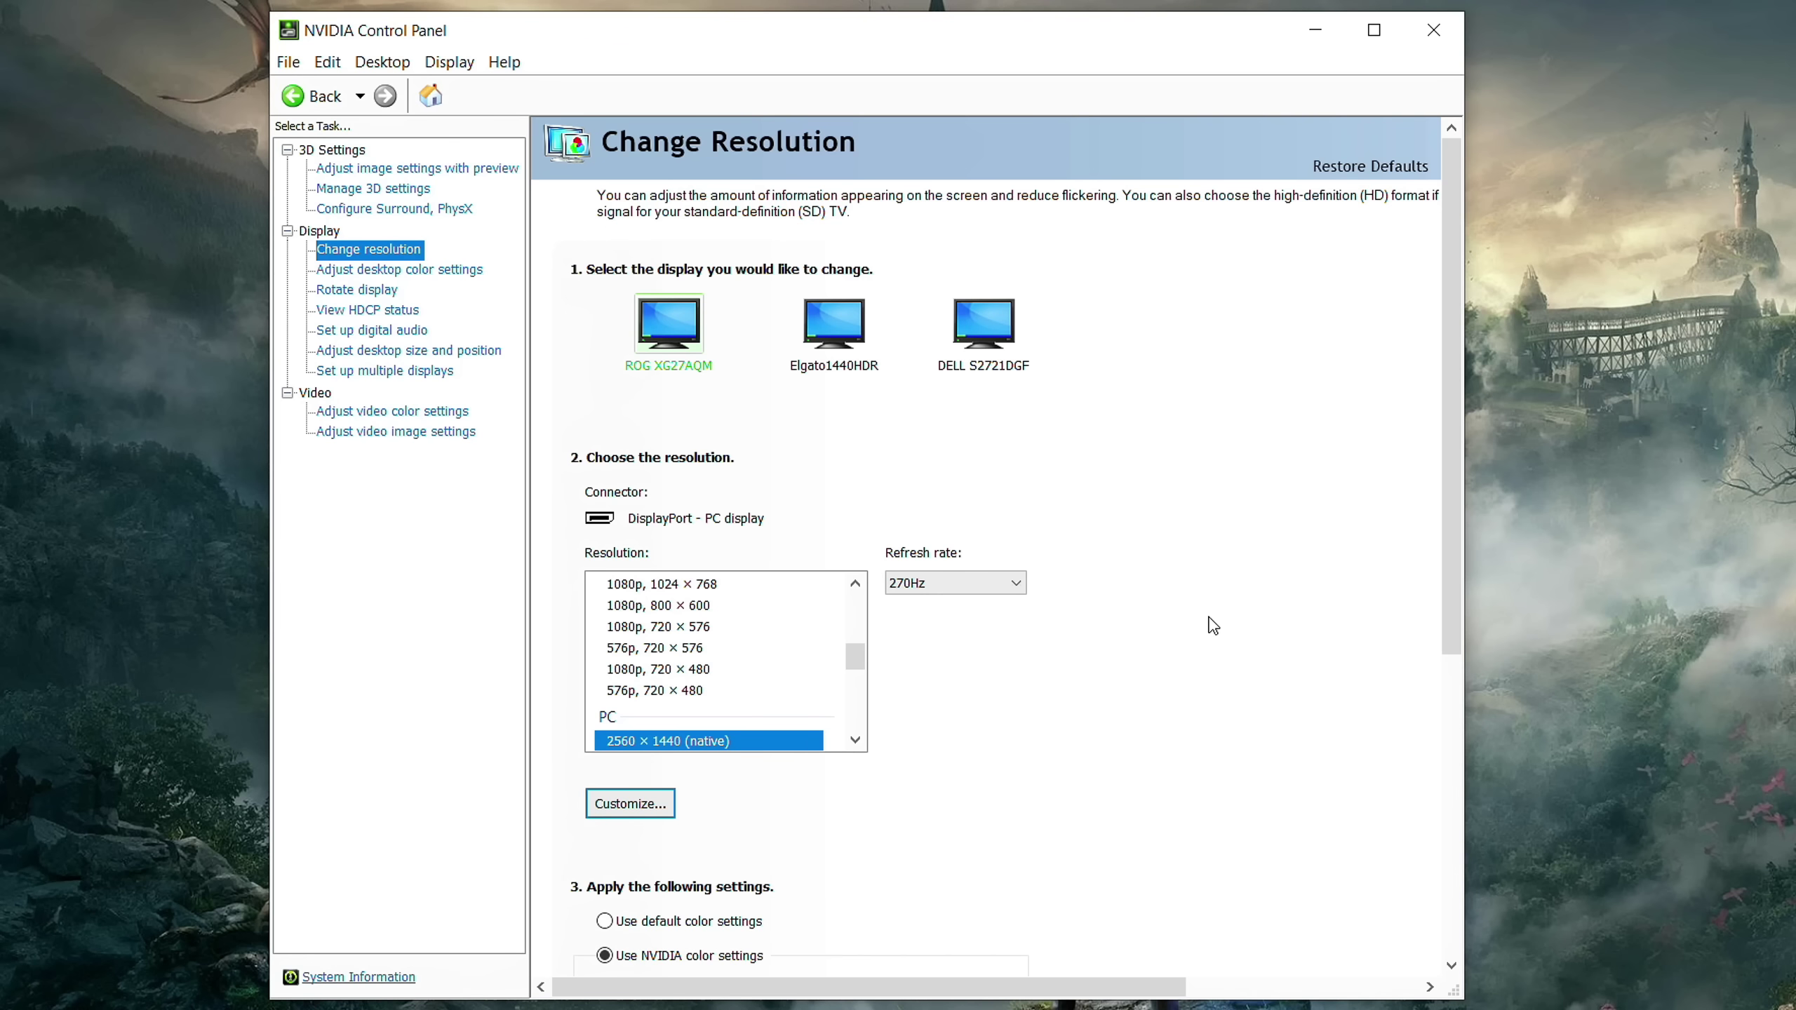
Apply 2560 × 1440 native at 270Hz on the ROG XG27AQM and keep the change
{"action": "scroll", "coordinate": [1209, 639], "scroll_direction": "down", "scroll_amount": 4}
{"action": "scroll", "coordinate": [1204, 632], "scroll_direction": "down", "scroll_amount": 2}
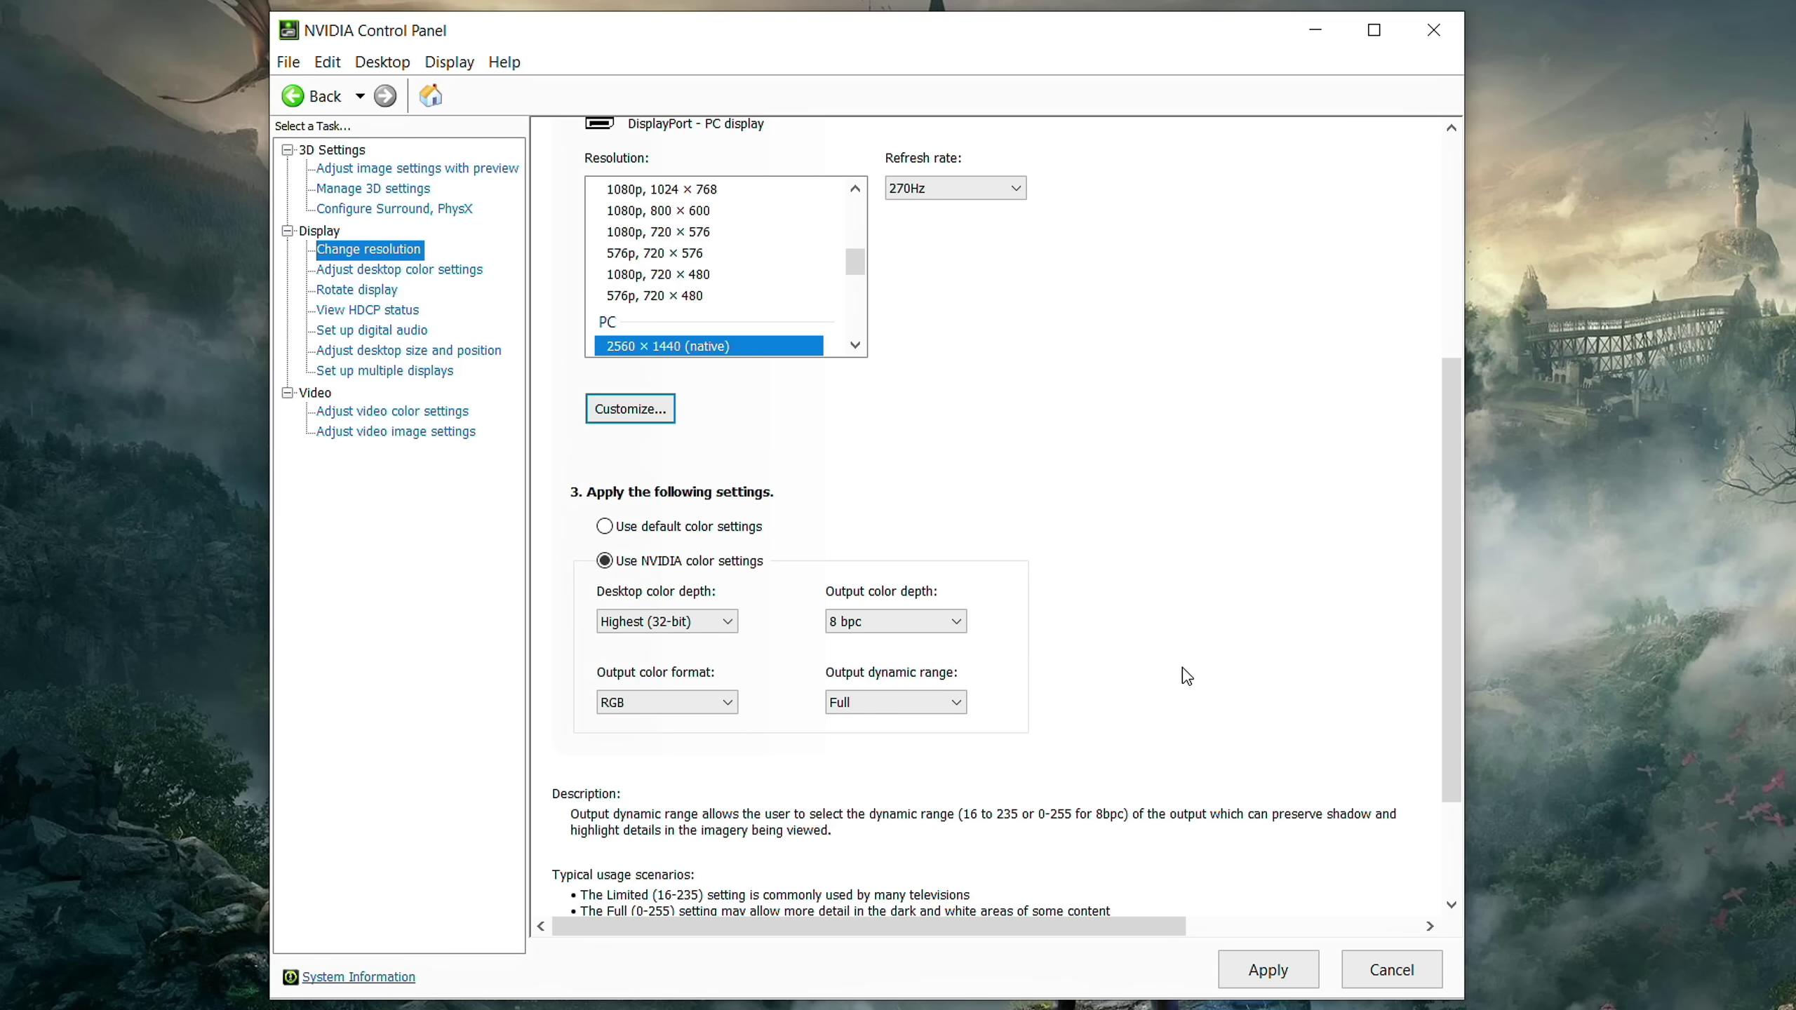
{"action": "scroll", "coordinate": [1184, 672], "scroll_direction": "up", "scroll_amount": 5}
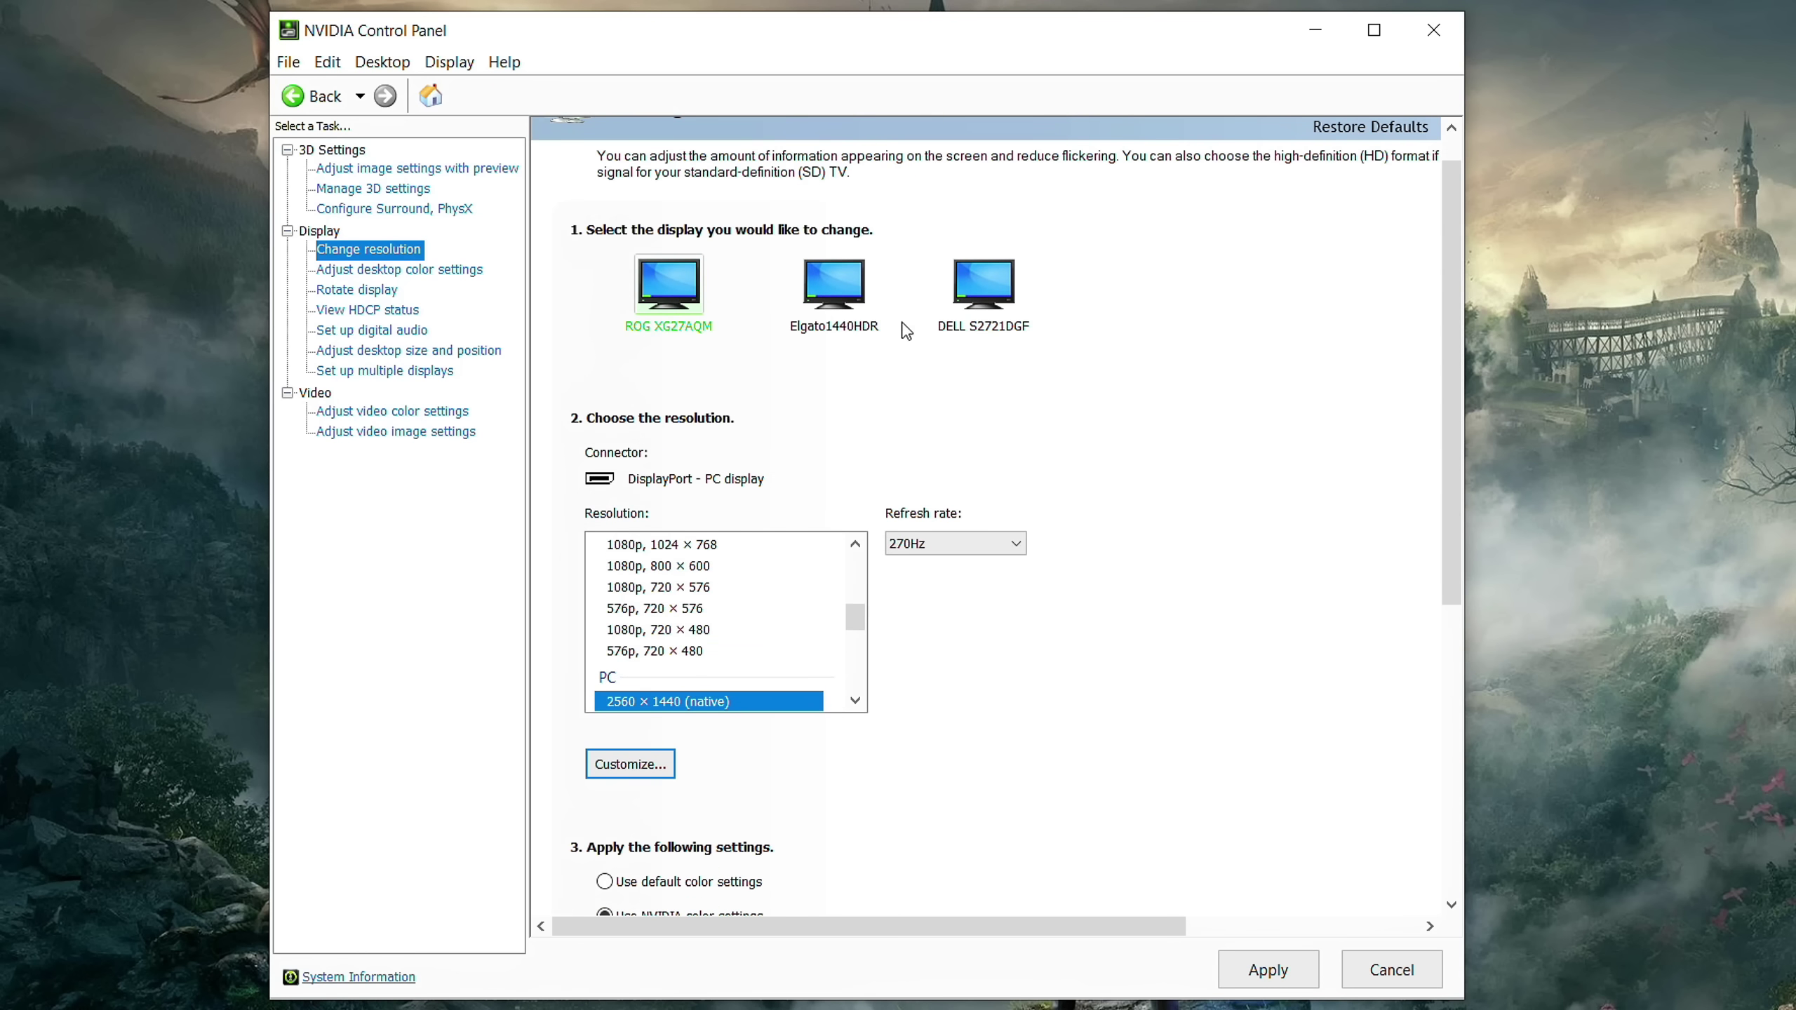
{"action": "scroll", "coordinate": [1175, 639], "scroll_direction": "down", "scroll_amount": 5}
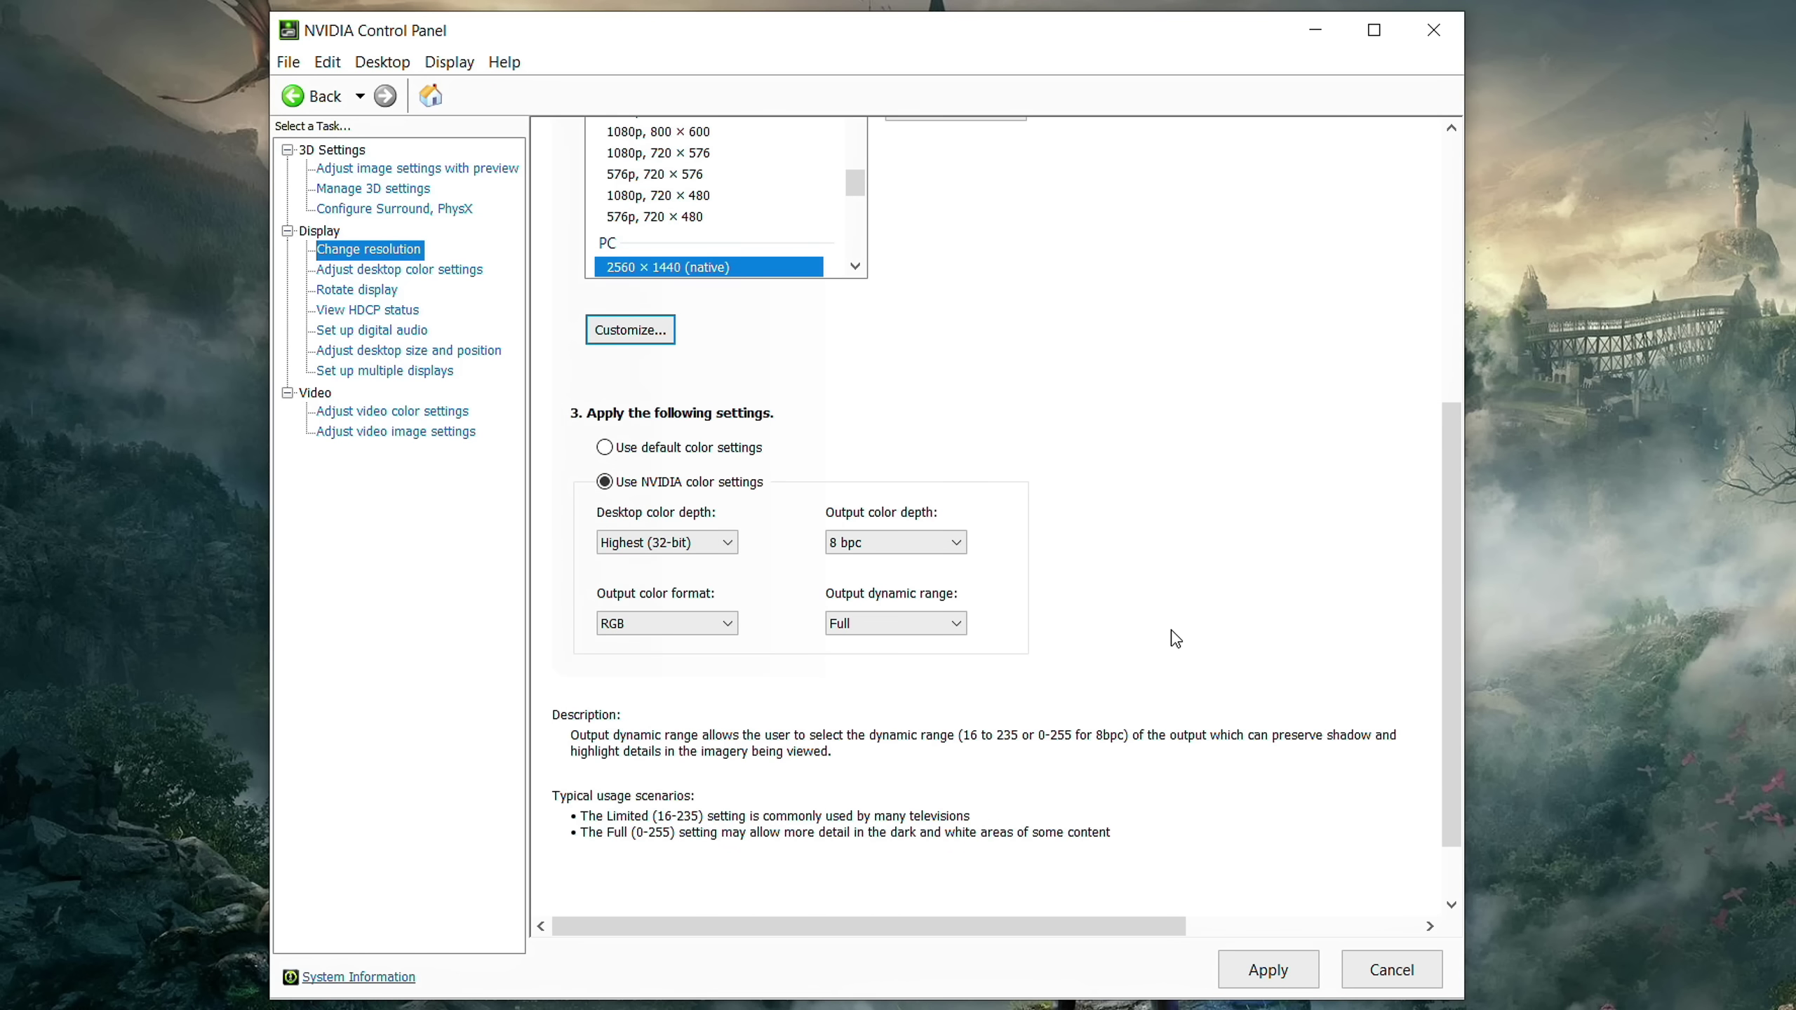
{"action": "left_click", "coordinate": [1269, 969]}
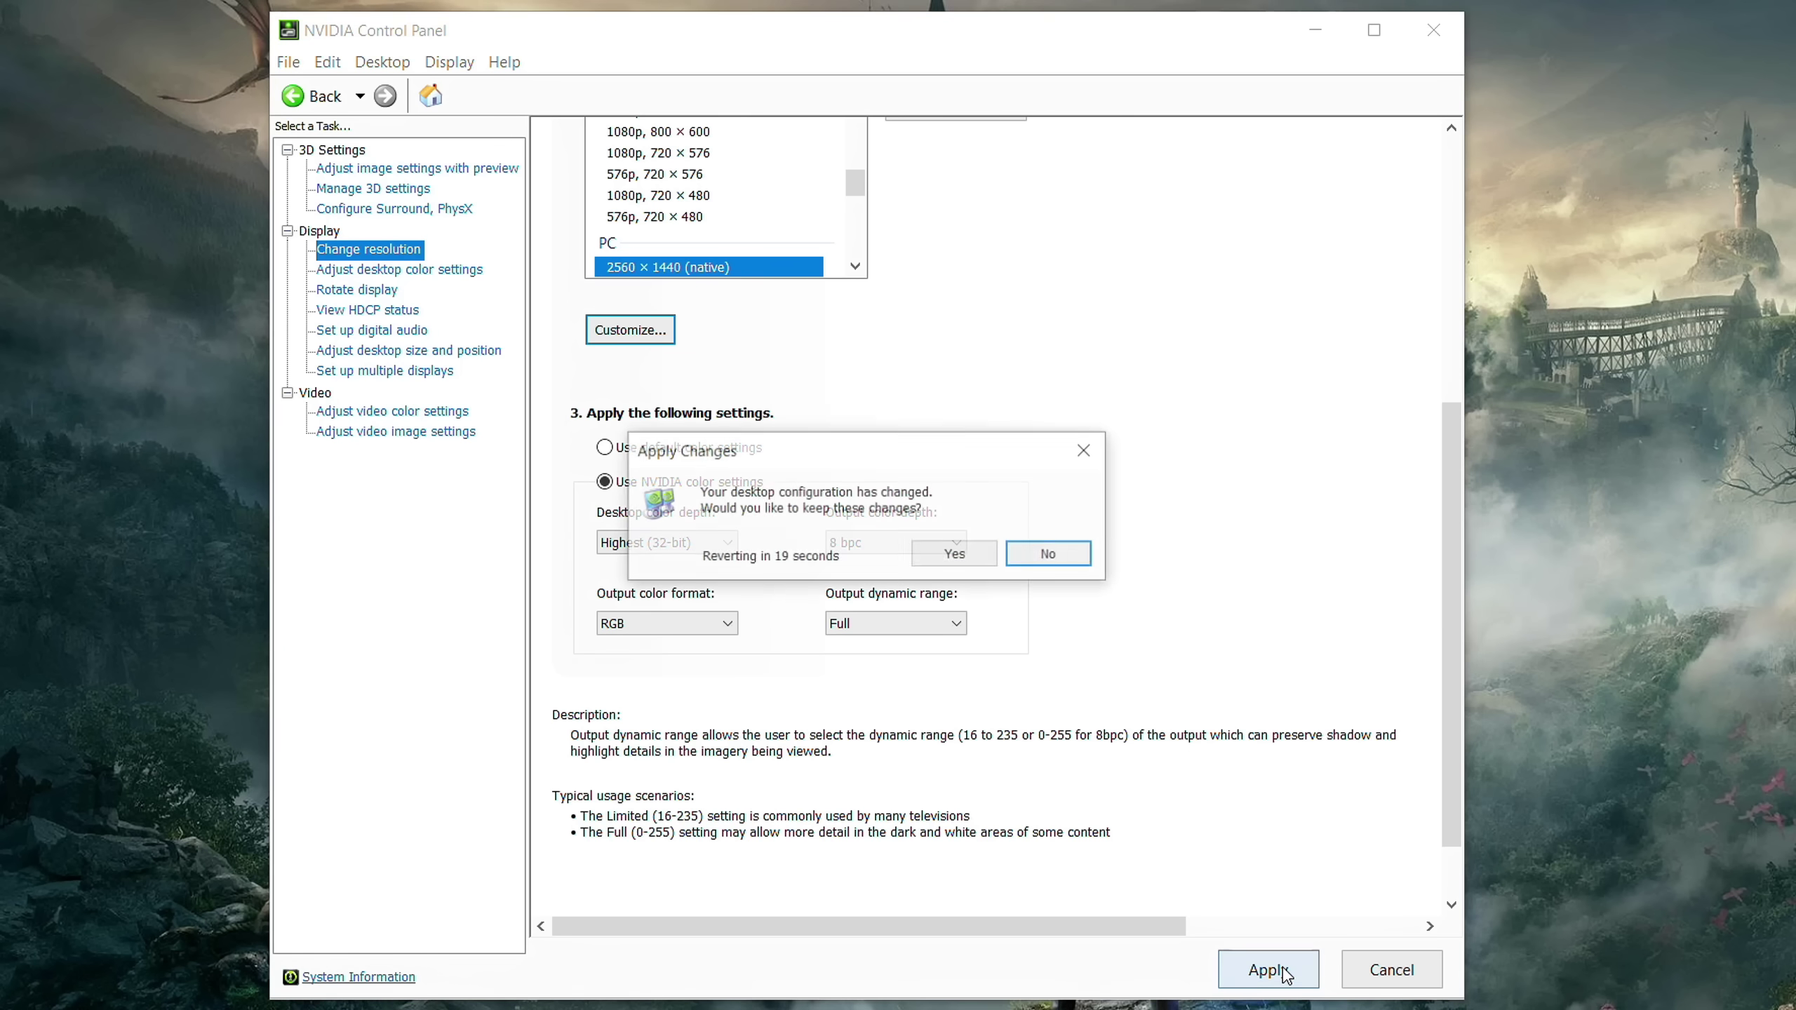
{"action": "left_click", "coordinate": [953, 552]}
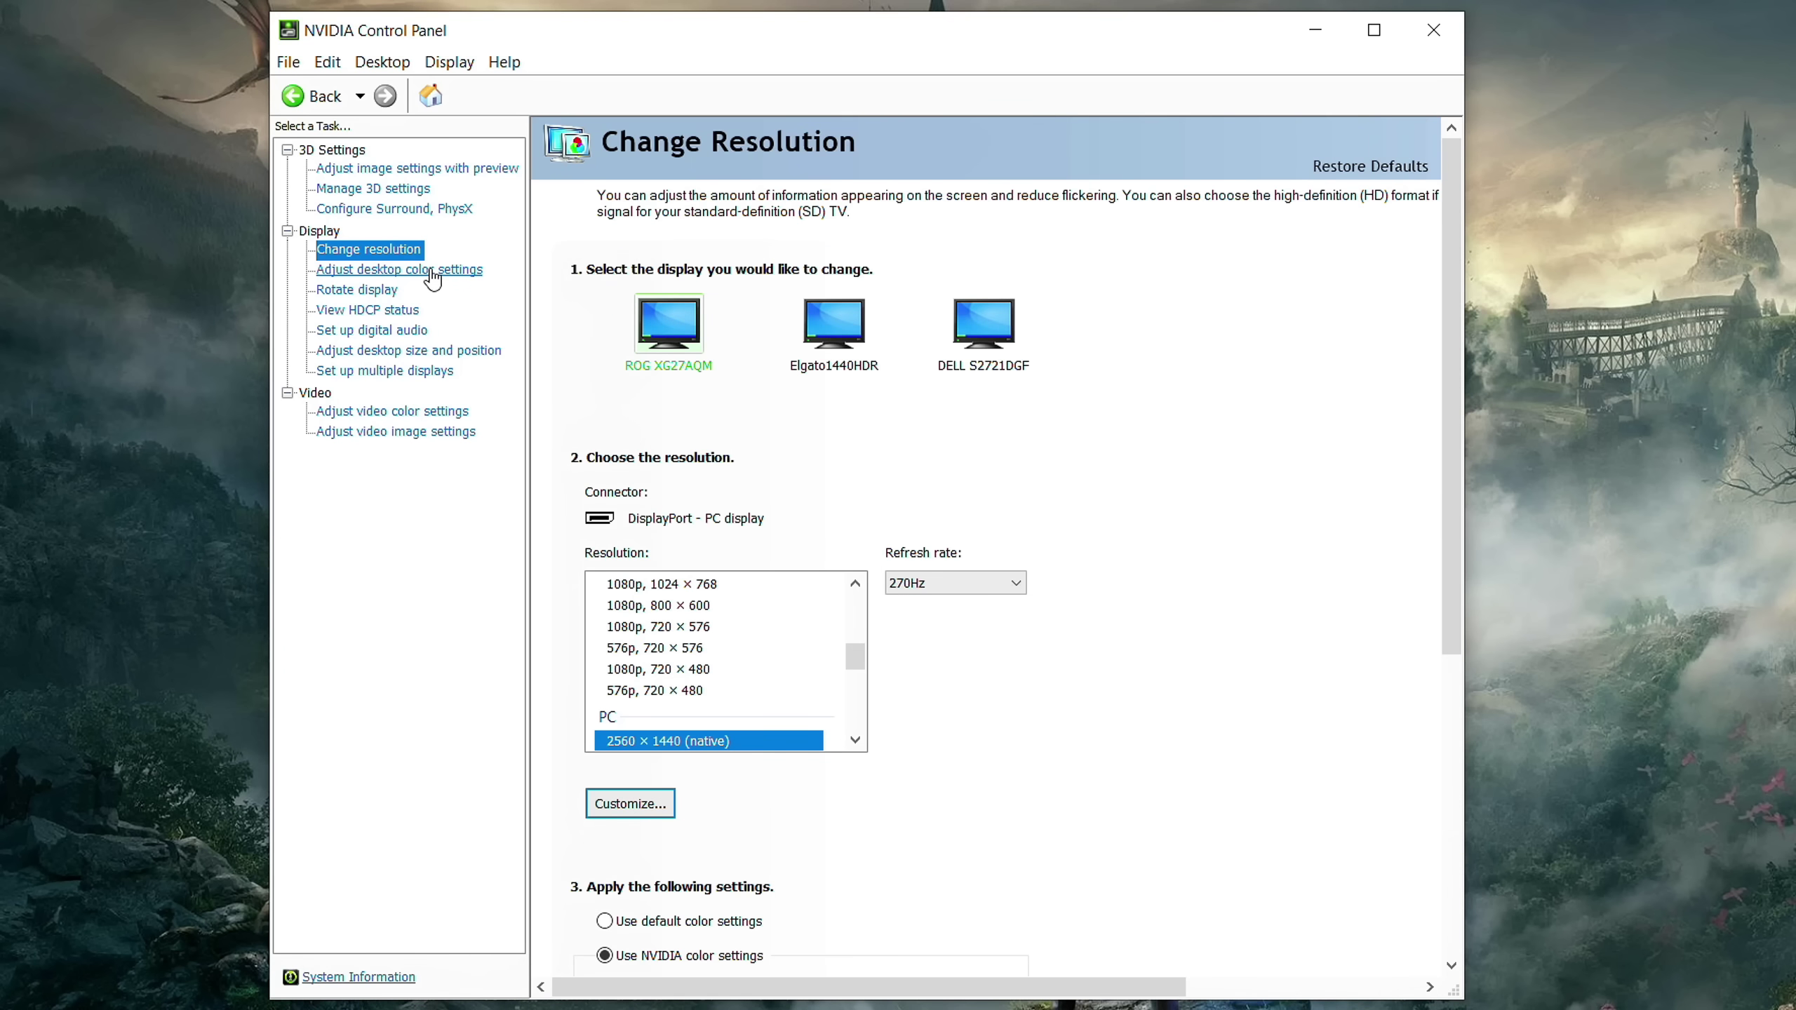
Set the ROG XG27AQM's Digital vibrance to 50% in desktop color settings
{"action": "left_click", "coordinate": [430, 278]}
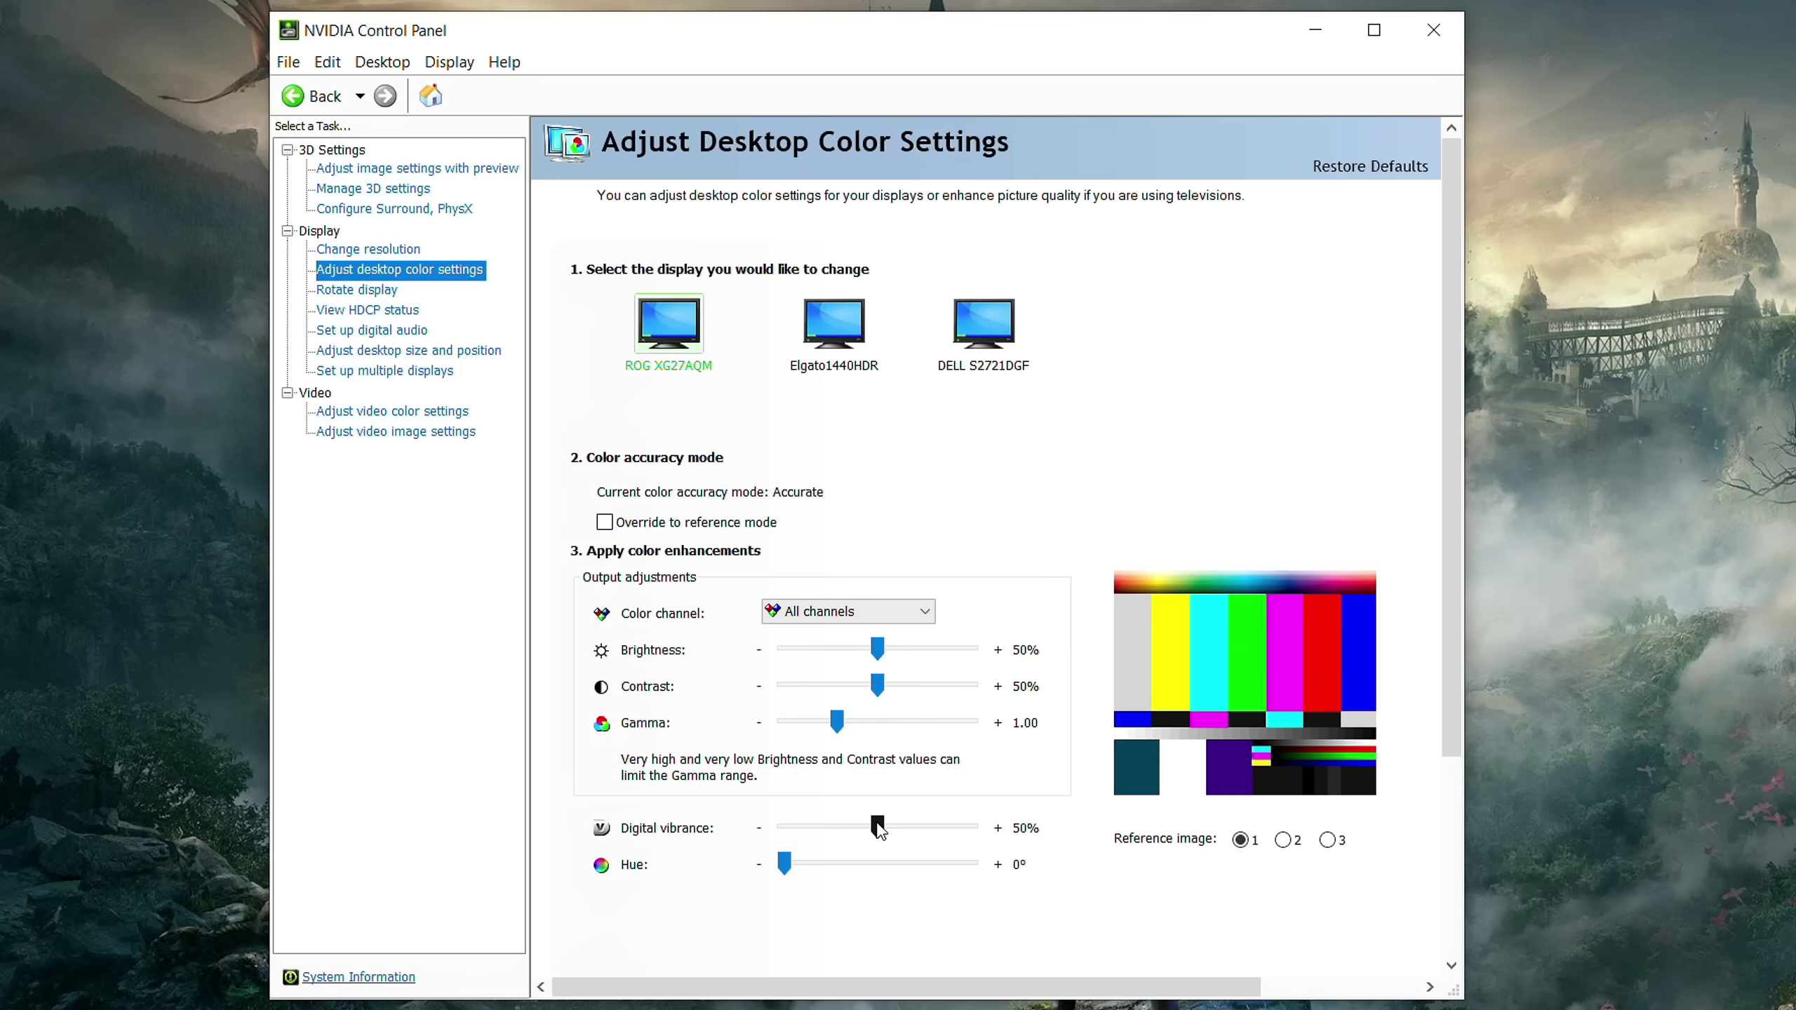
{"action": "left_click_drag", "start_coordinate": [879, 829], "coordinate": [982, 832]}
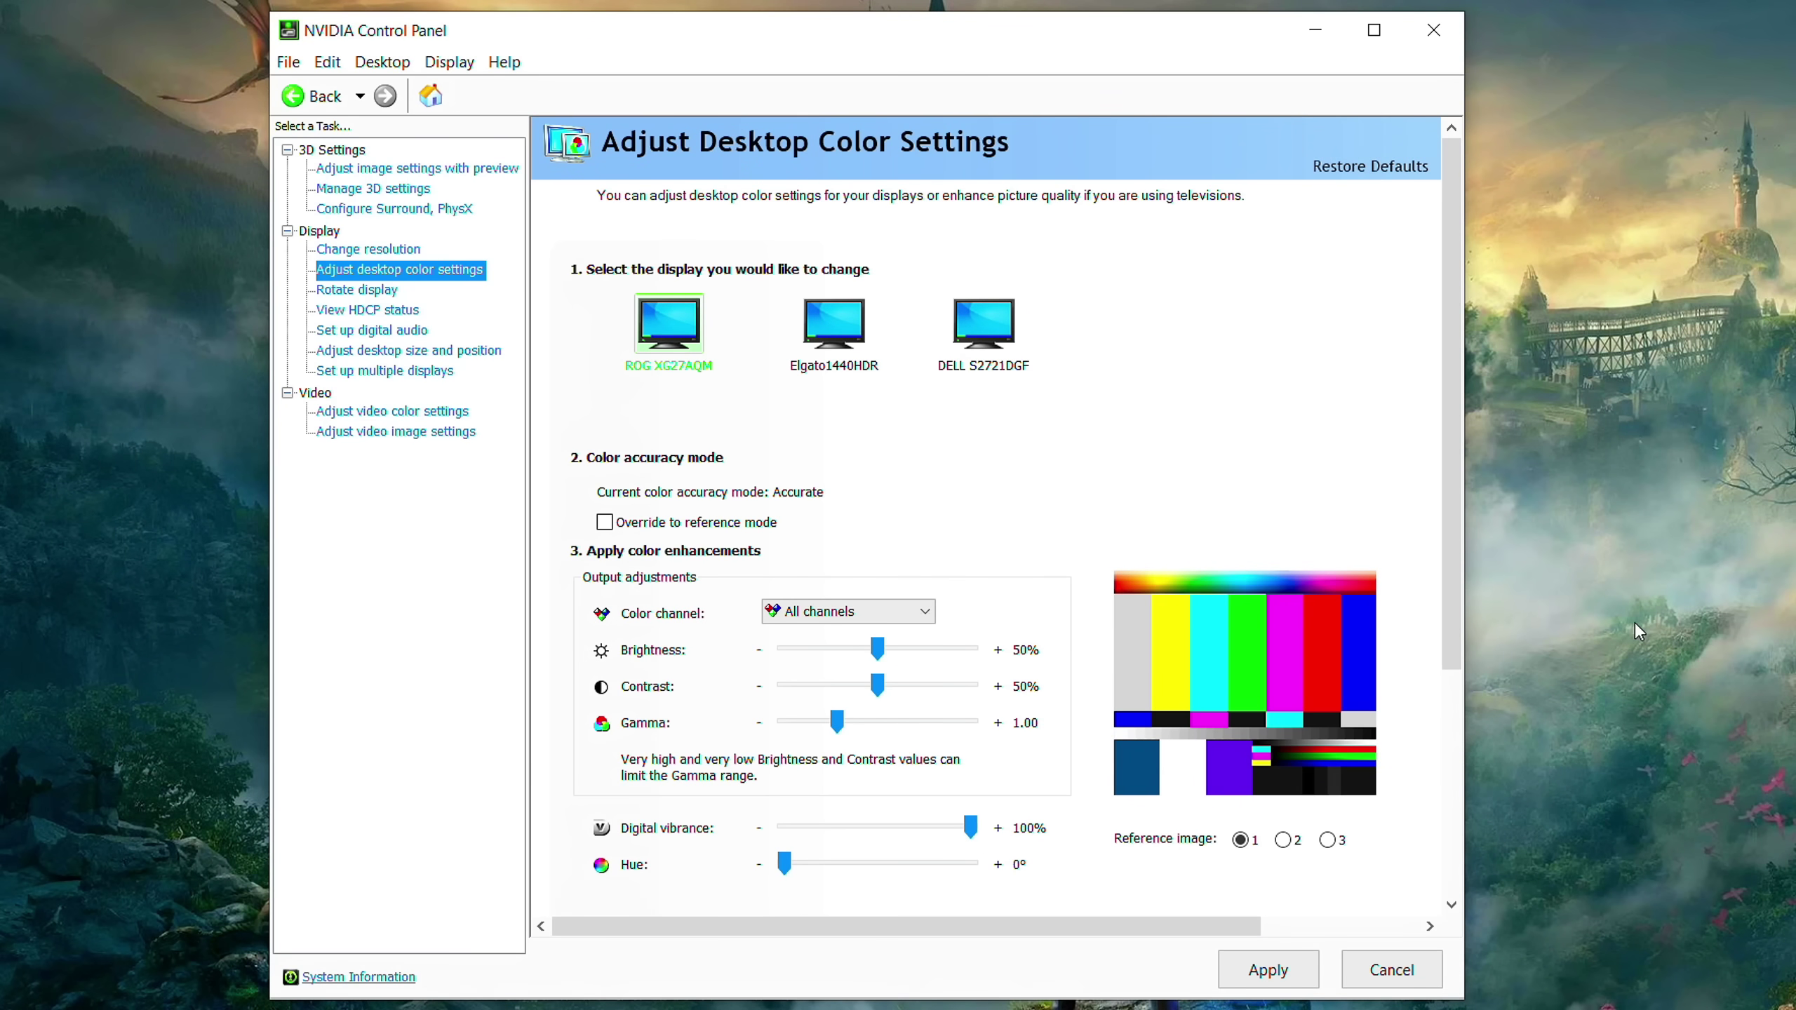
{"action": "left_click_drag", "start_coordinate": [970, 829], "coordinate": [877, 838]}
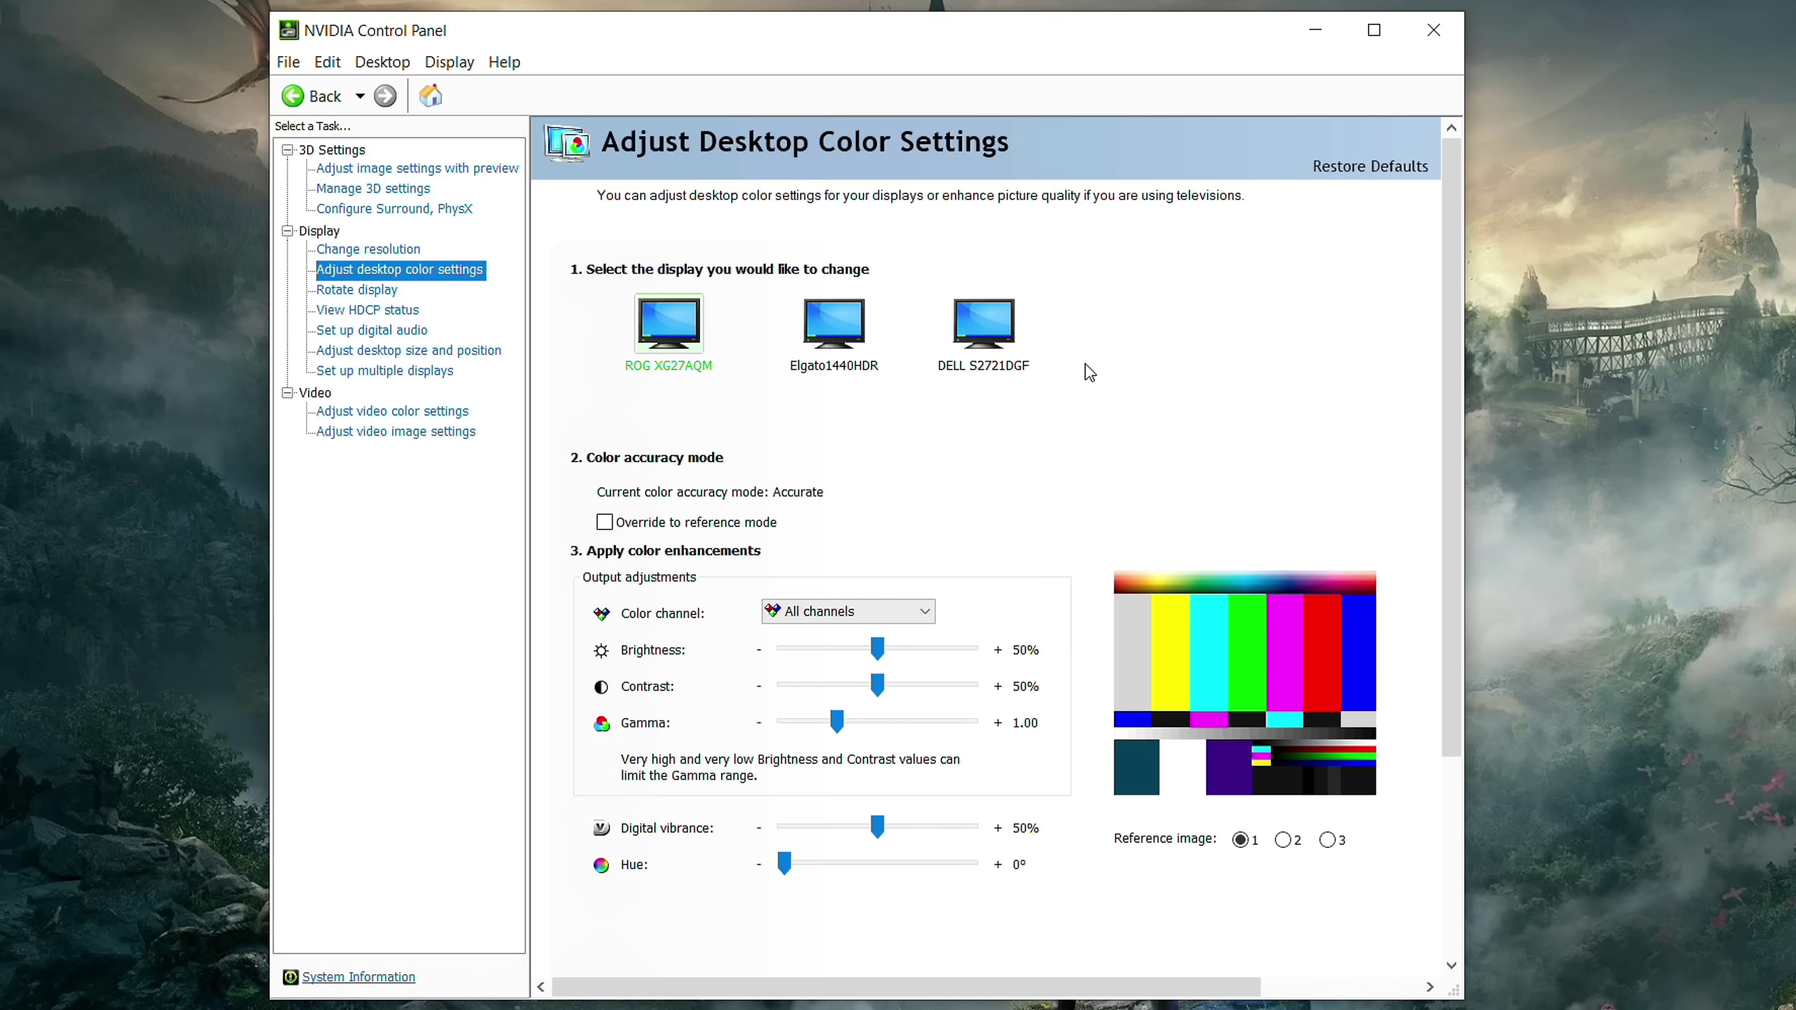
Review the desktop size and position scaling options, then open video color settings
{"action": "left_click", "coordinate": [458, 352]}
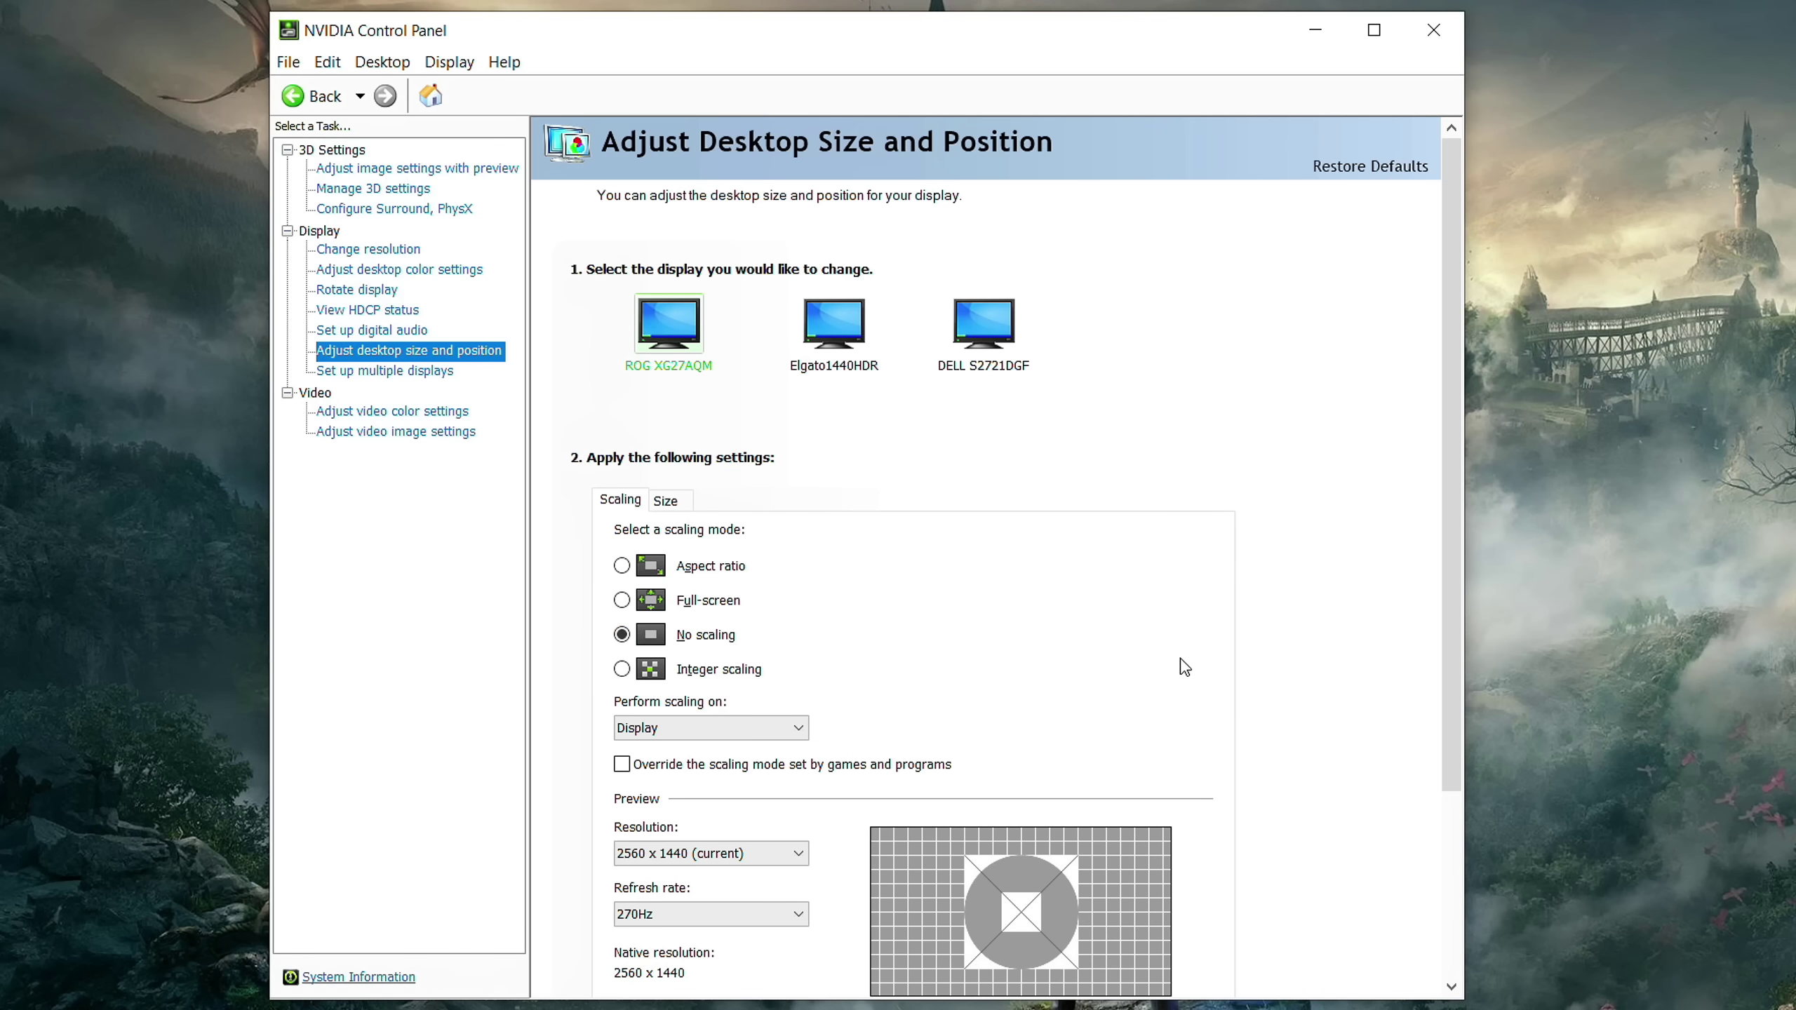
{"action": "scroll", "coordinate": [1185, 668], "scroll_direction": "down", "scroll_amount": 3}
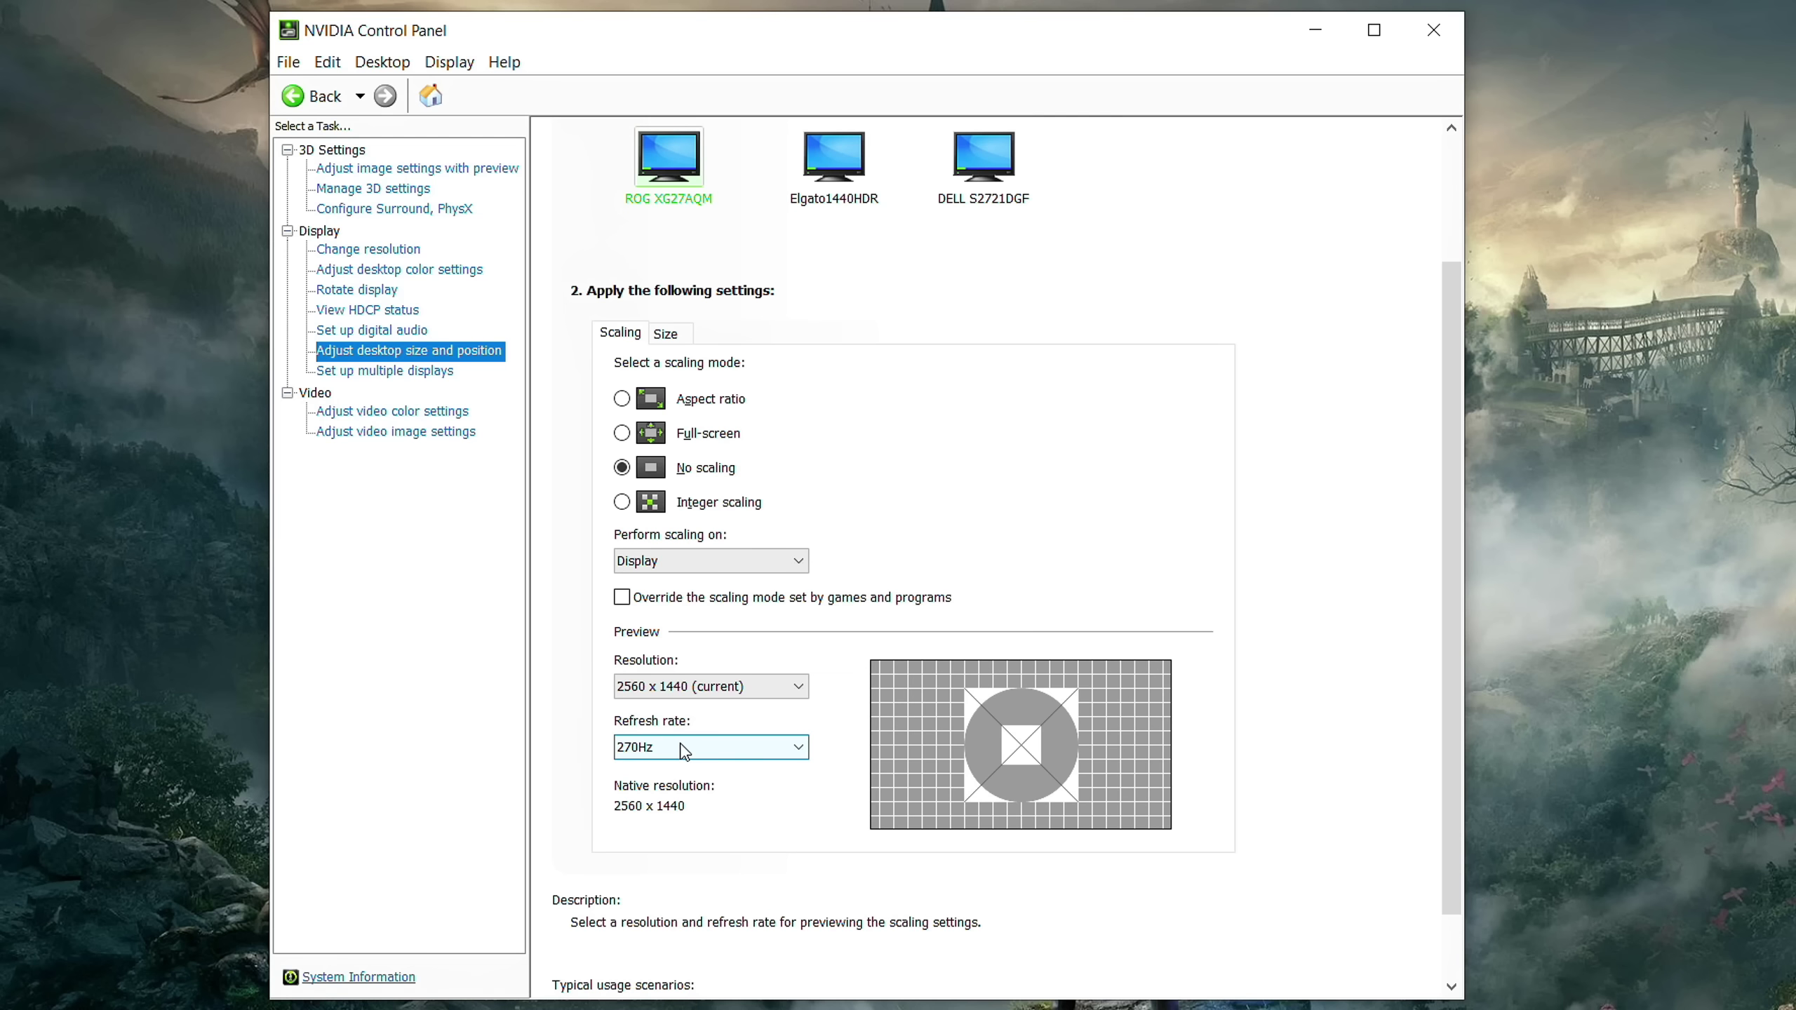
{"action": "left_click", "coordinate": [408, 416]}
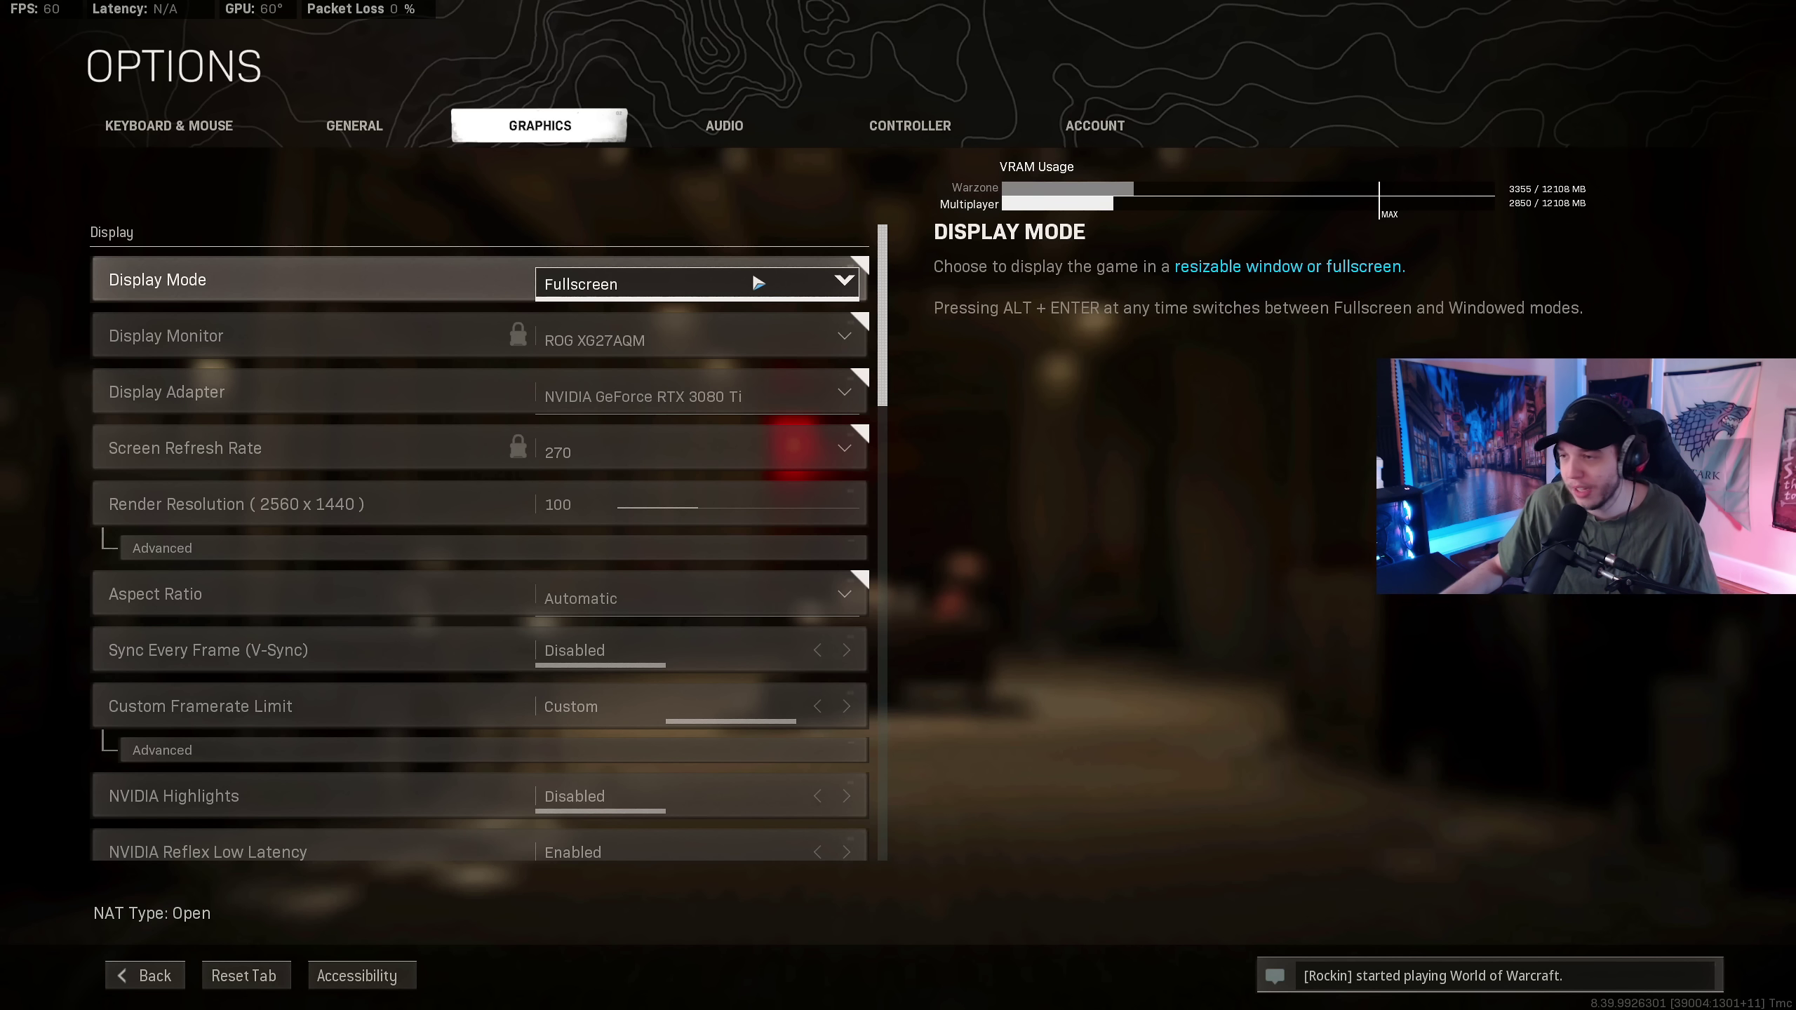
{"action": "left_click", "coordinate": [756, 284]}
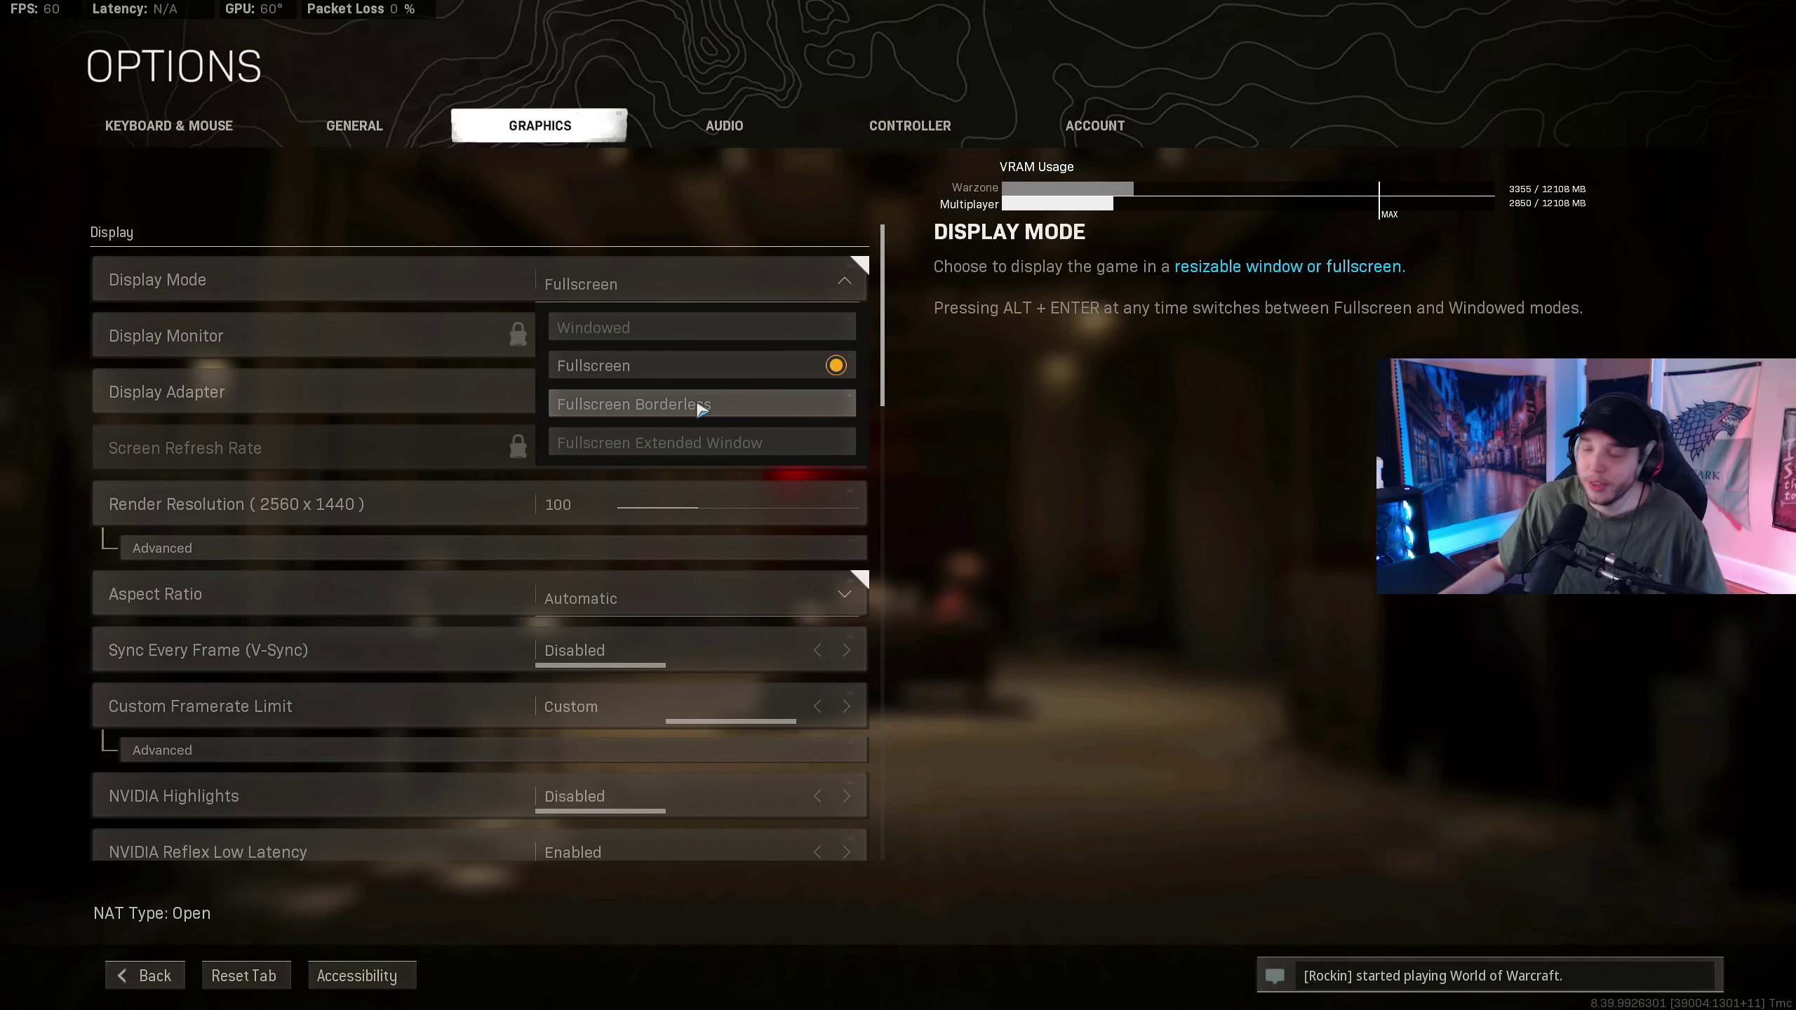
{"action": "left_click", "coordinate": [846, 288]}
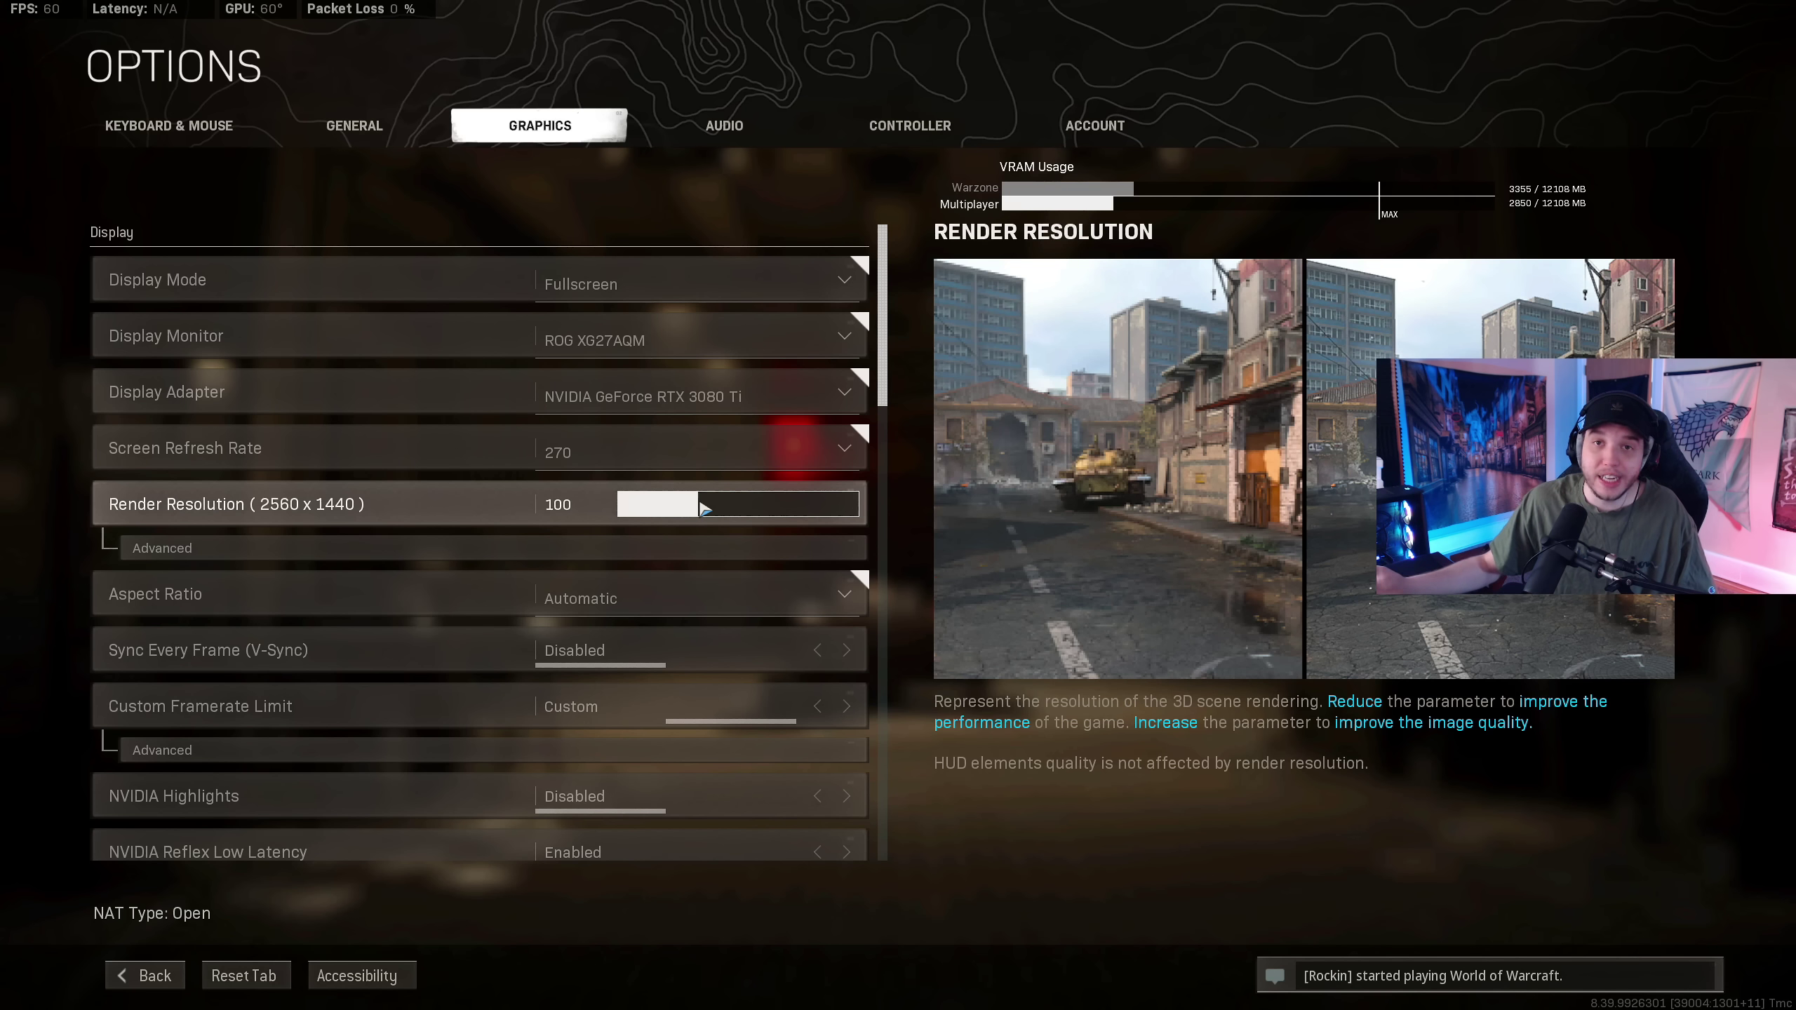
{"action": "left_click_drag", "start_coordinate": [704, 508], "coordinate": [758, 511]}
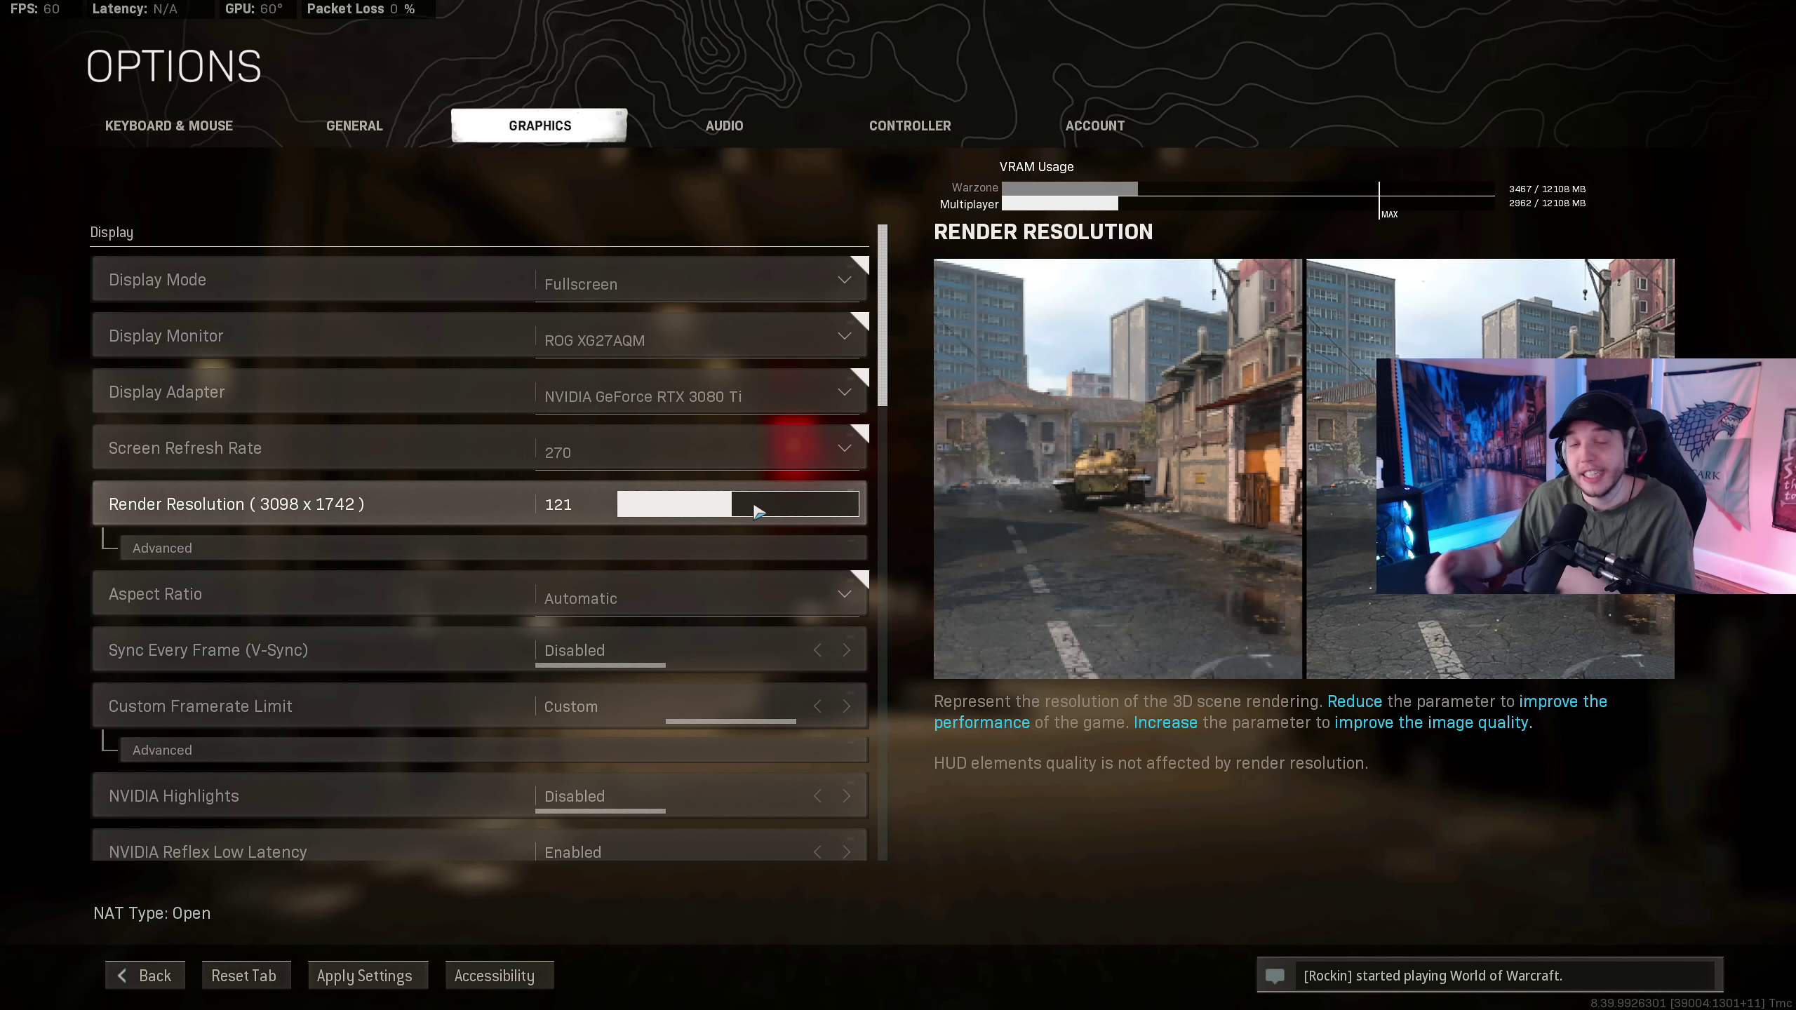
{"action": "left_click_drag", "start_coordinate": [731, 511], "coordinate": [704, 513]}
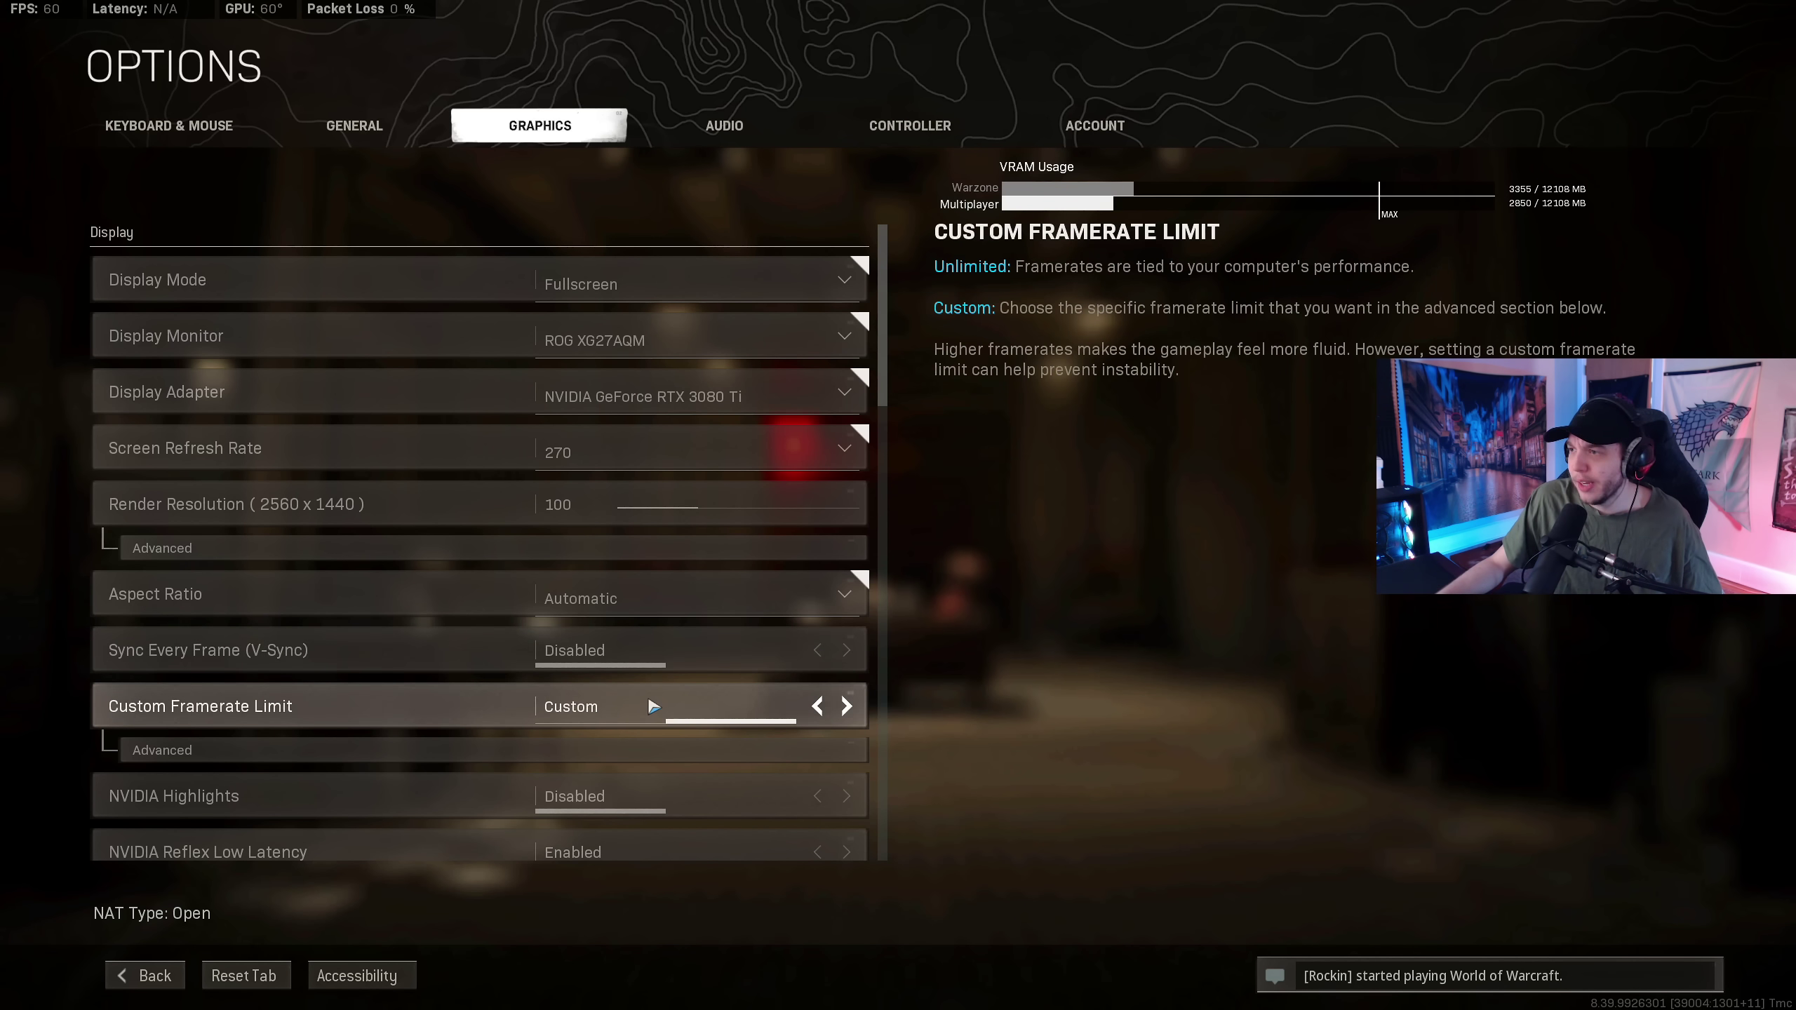
Show advanced framerate limits (gameplay 300, menu 60, out-of-focus 30) and set NVIDIA Reflex to Enabled
{"action": "scroll", "coordinate": [650, 705], "scroll_direction": "down", "scroll_amount": 1}
{"action": "scroll", "coordinate": [651, 705], "scroll_direction": "down", "scroll_amount": 2}
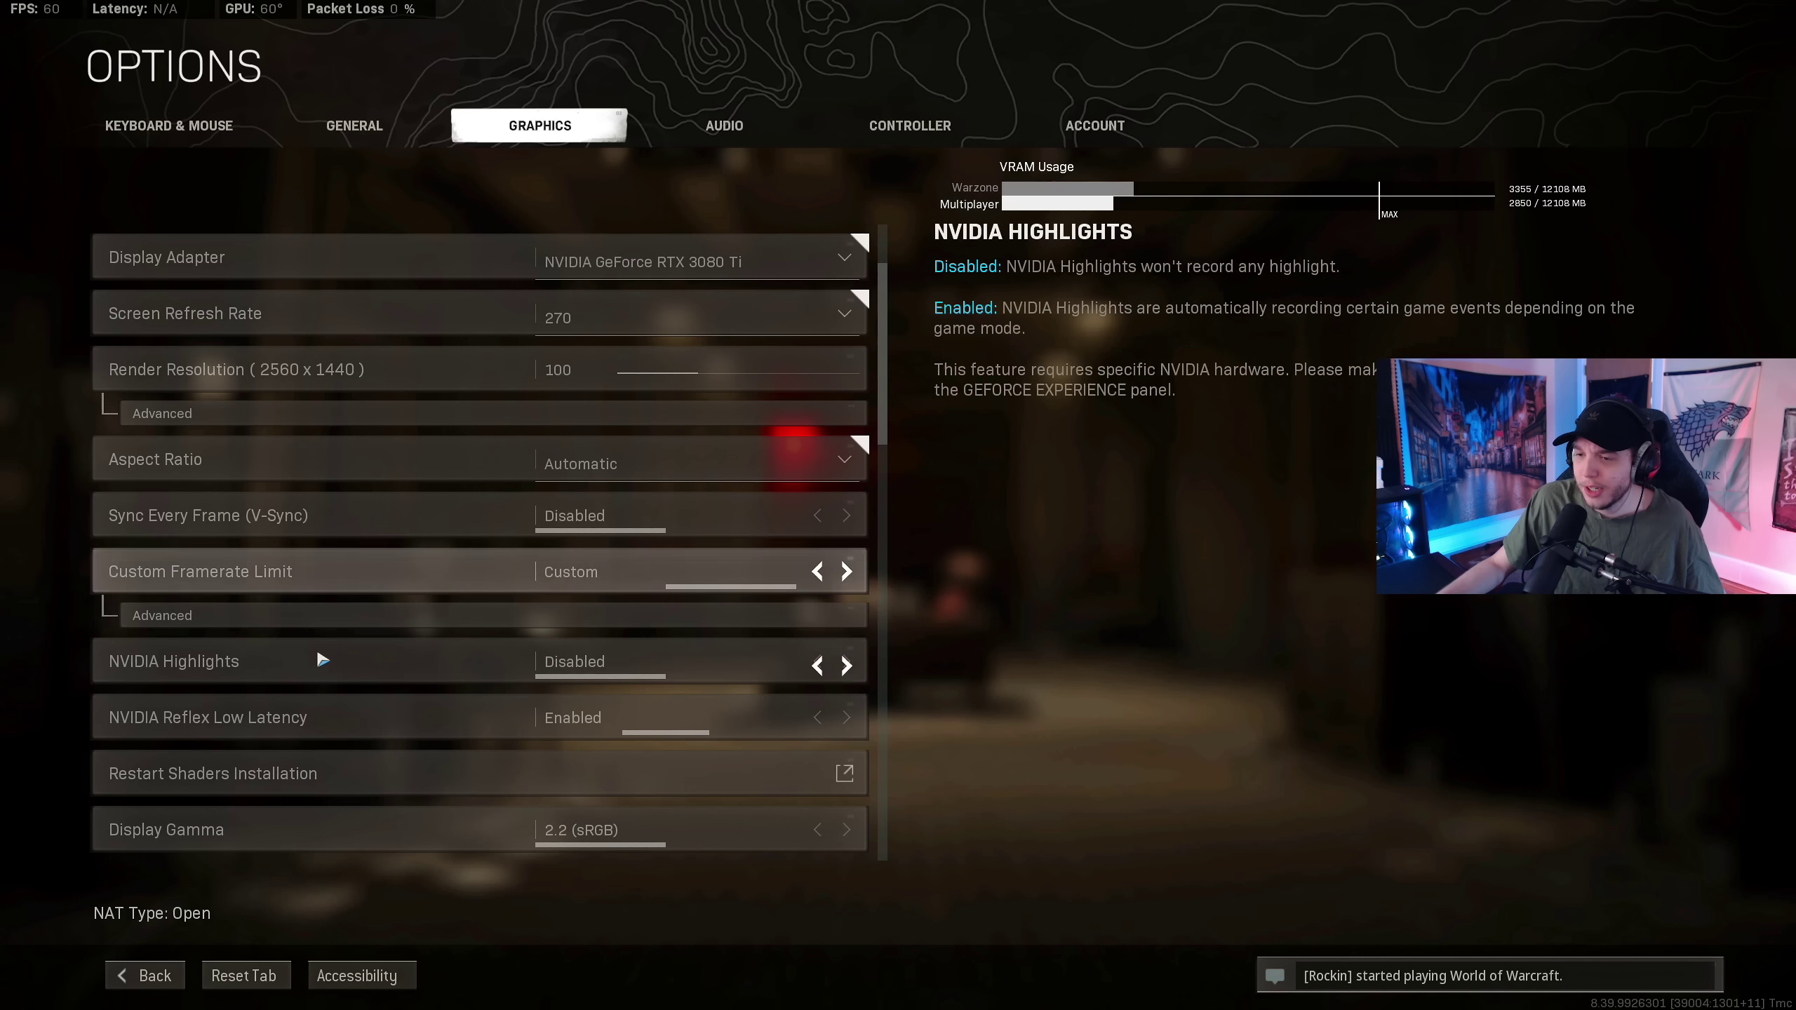
{"action": "left_click", "coordinate": [261, 617]}
{"action": "scroll", "coordinate": [265, 612], "scroll_direction": "down", "scroll_amount": 1}
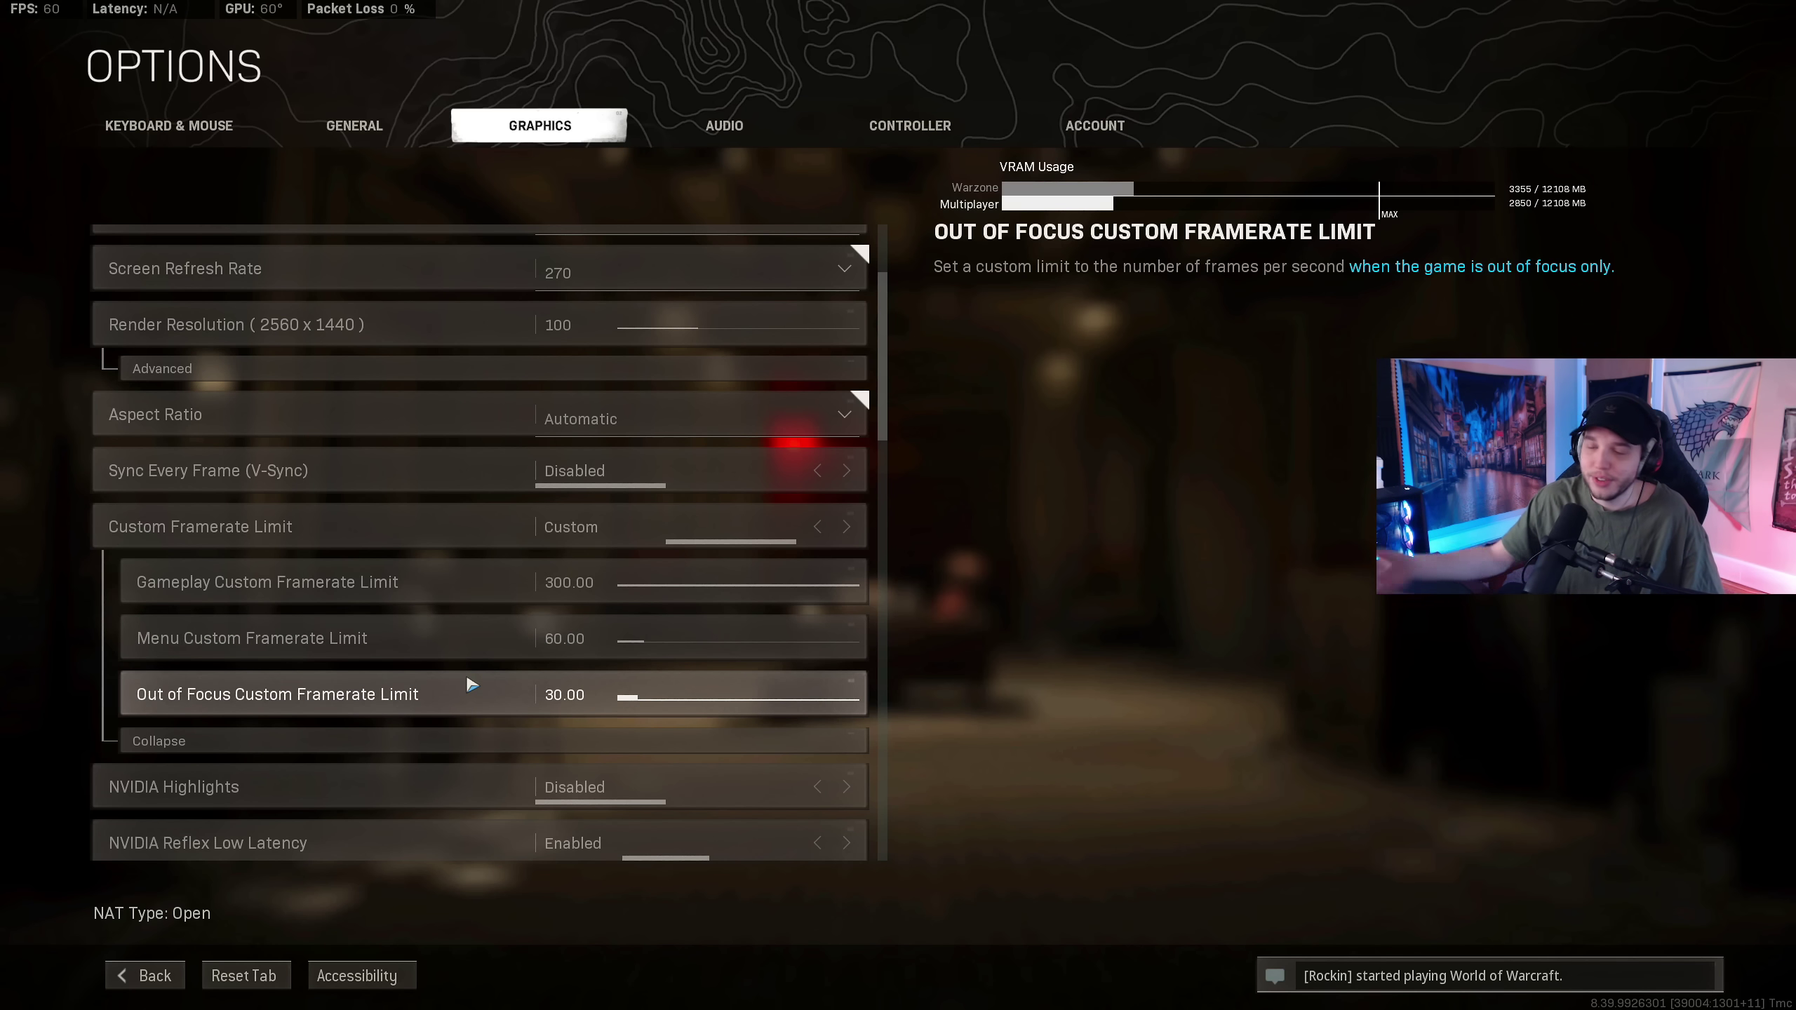
{"action": "scroll", "coordinate": [470, 685], "scroll_direction": "down", "scroll_amount": 4}
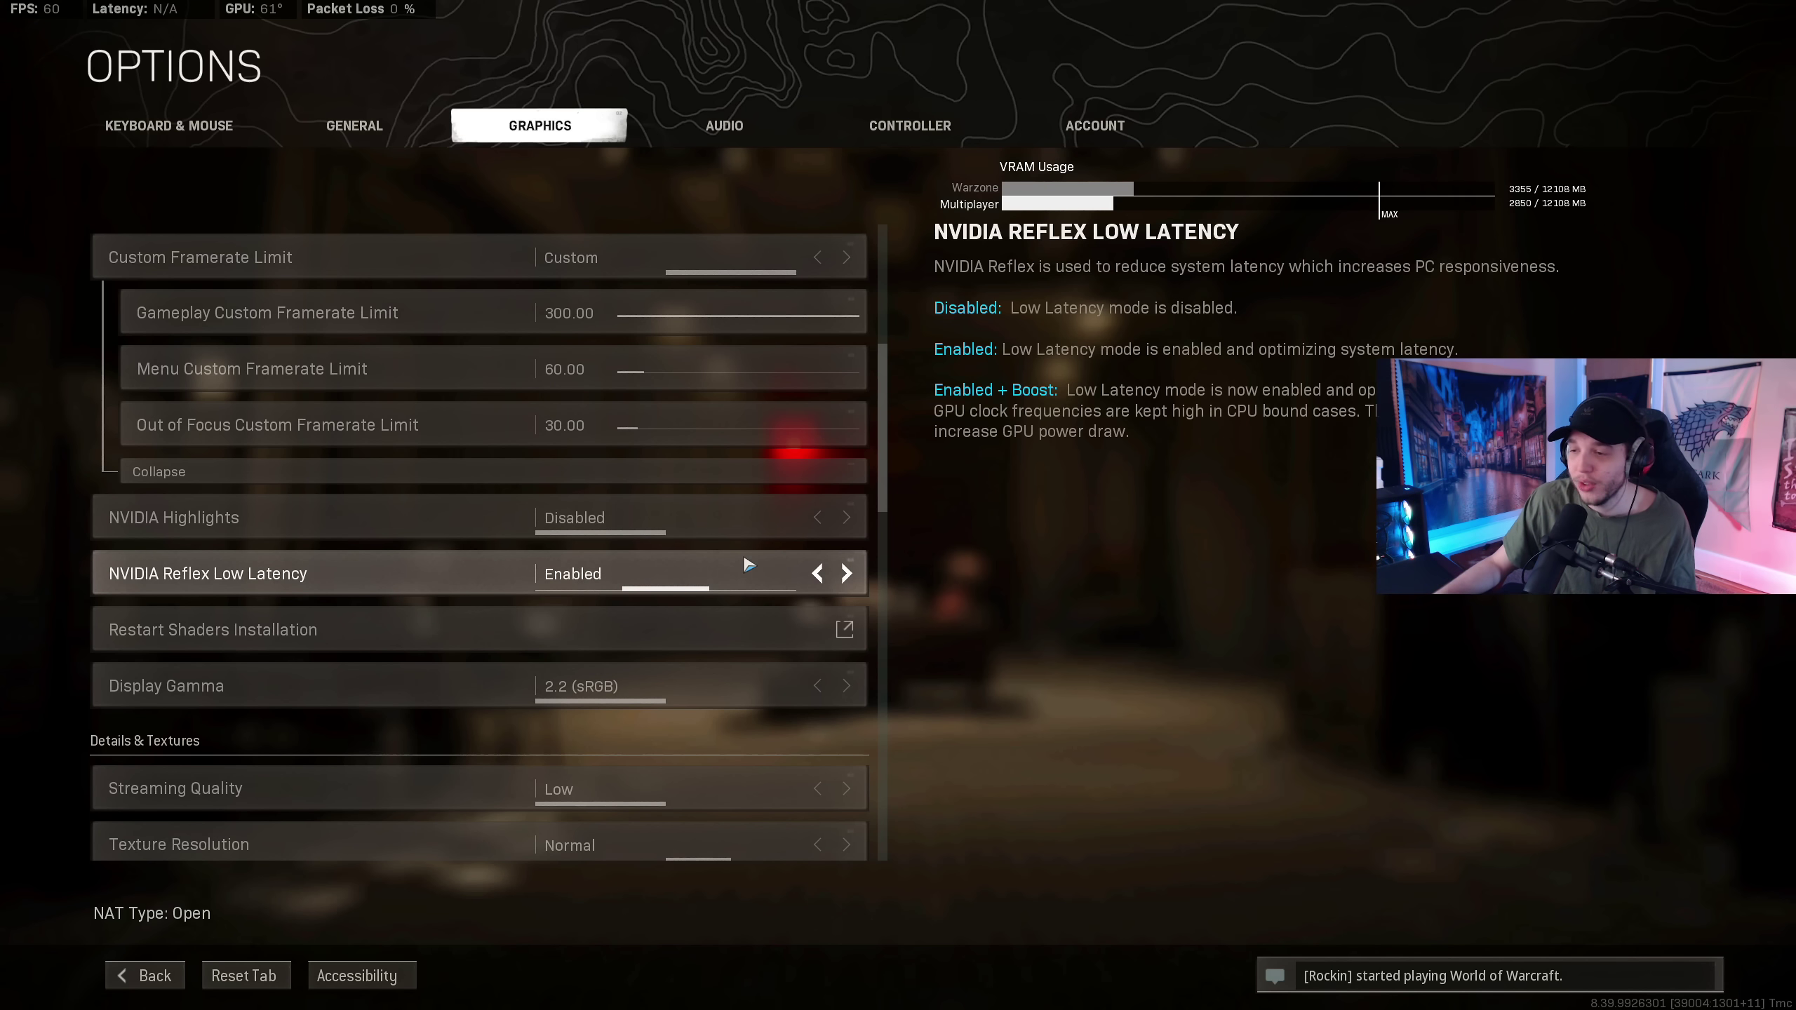
{"action": "left_click", "coordinate": [846, 573]}
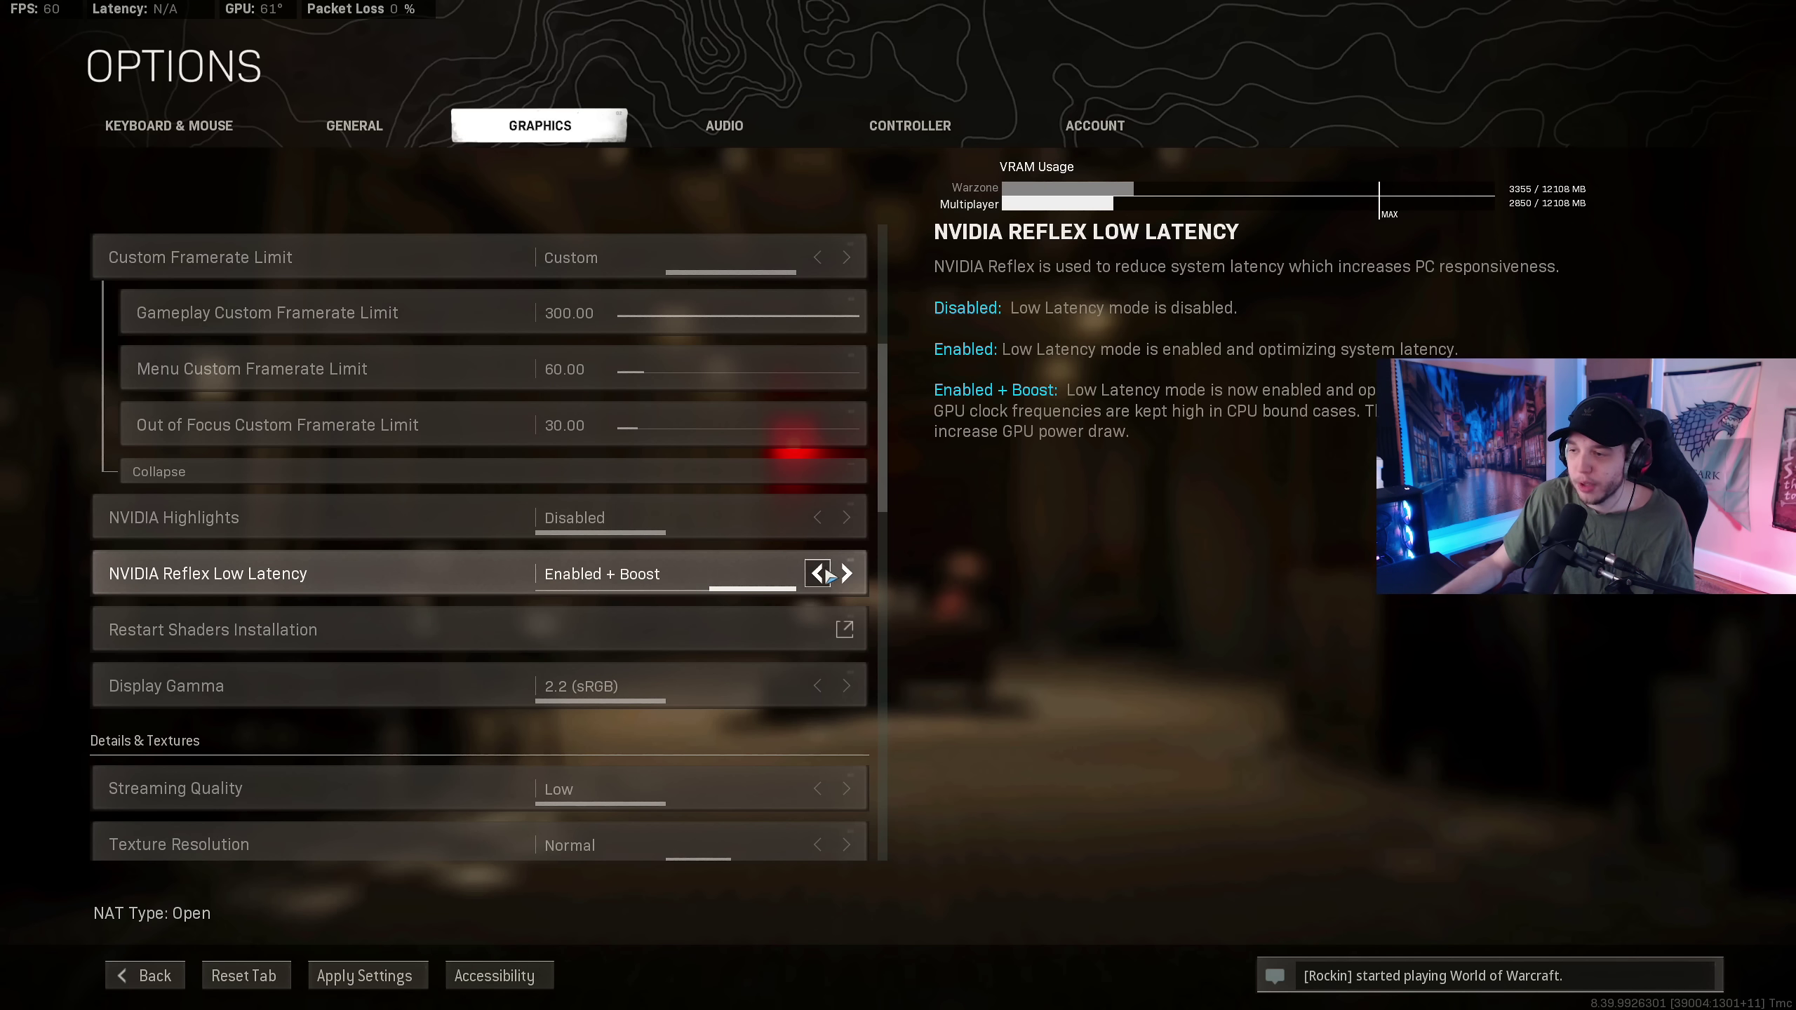
{"action": "left_click", "coordinate": [819, 574]}
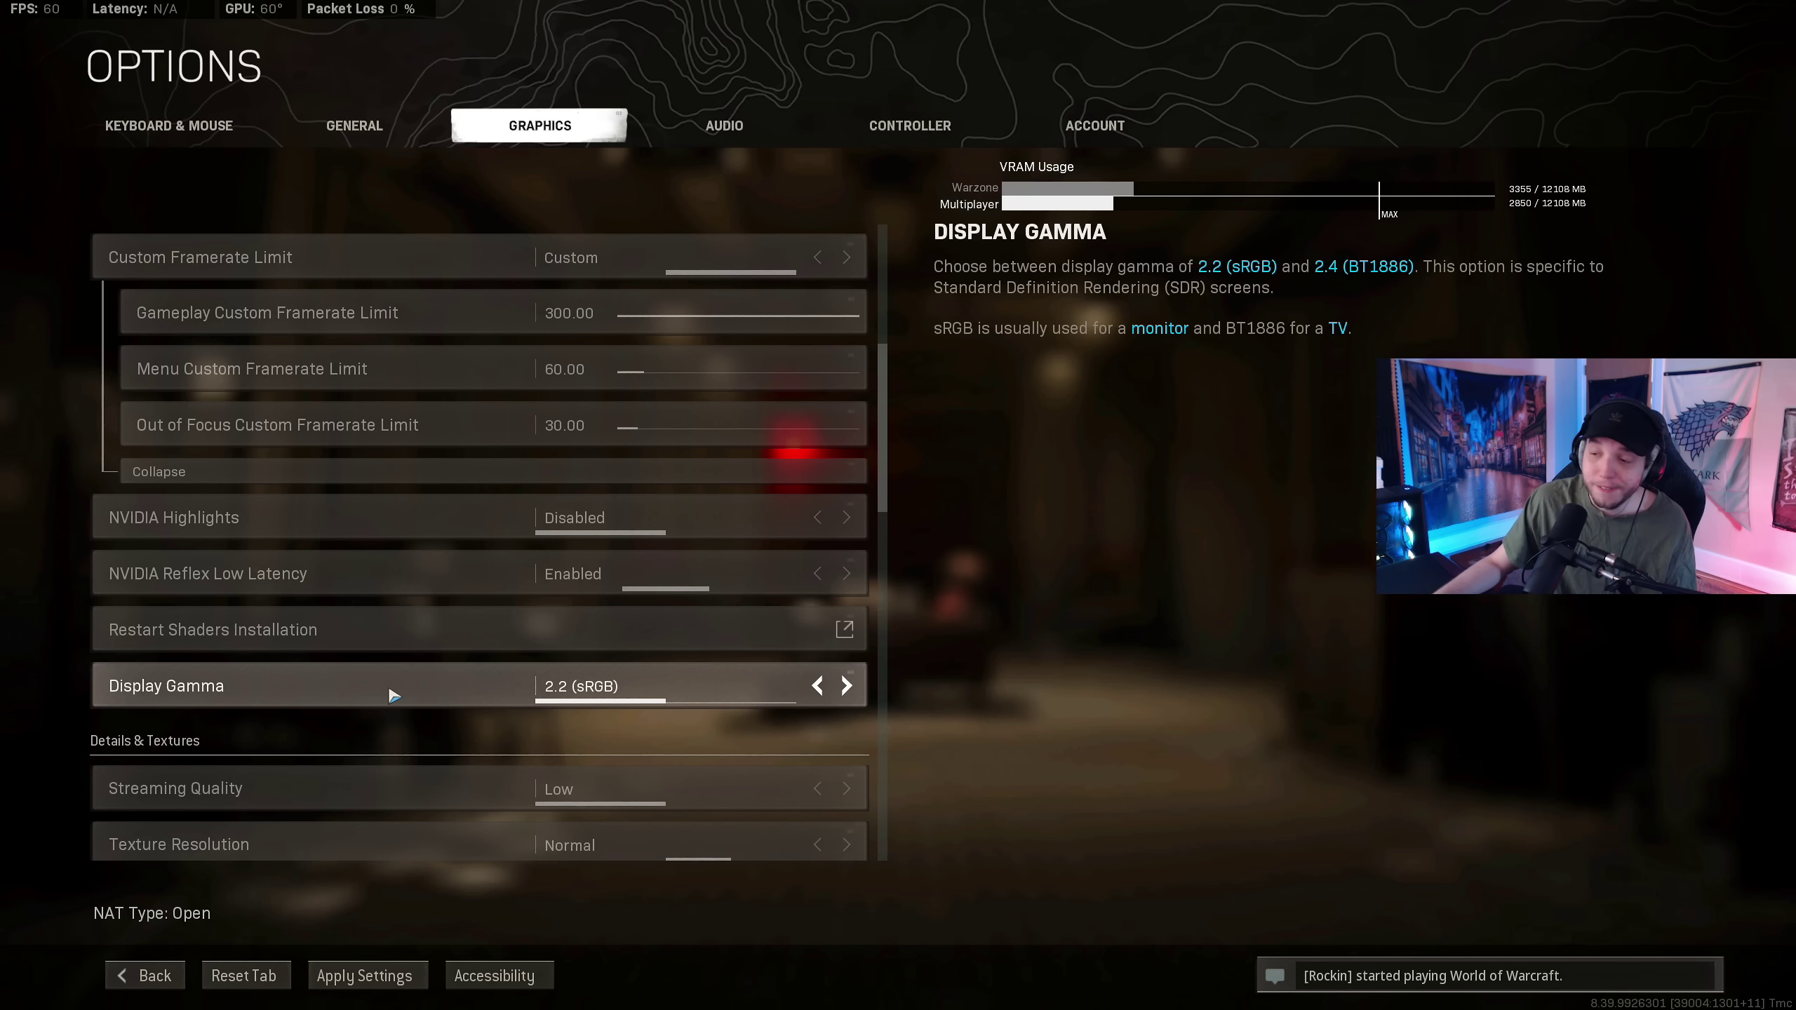
Change Warzone's Display Gamma from 2.2 (sRGB) to 2.4 (BT1886)
{"action": "left_click", "coordinate": [845, 685]}
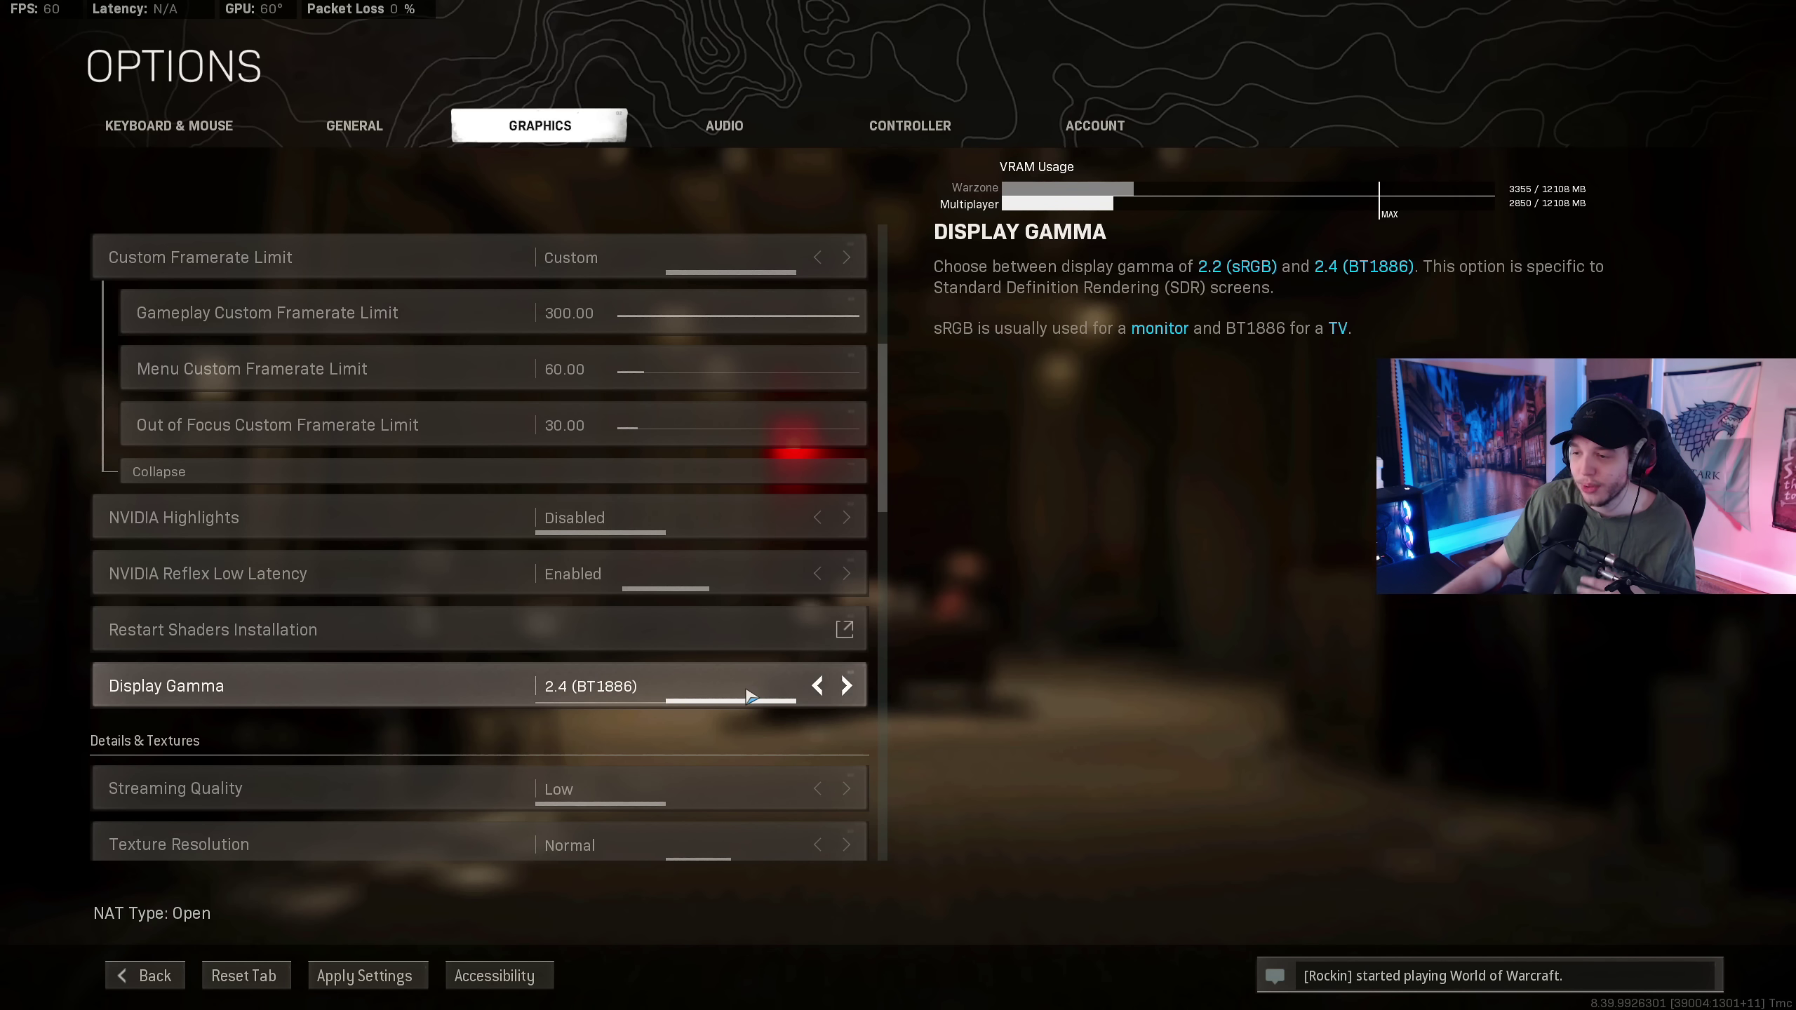